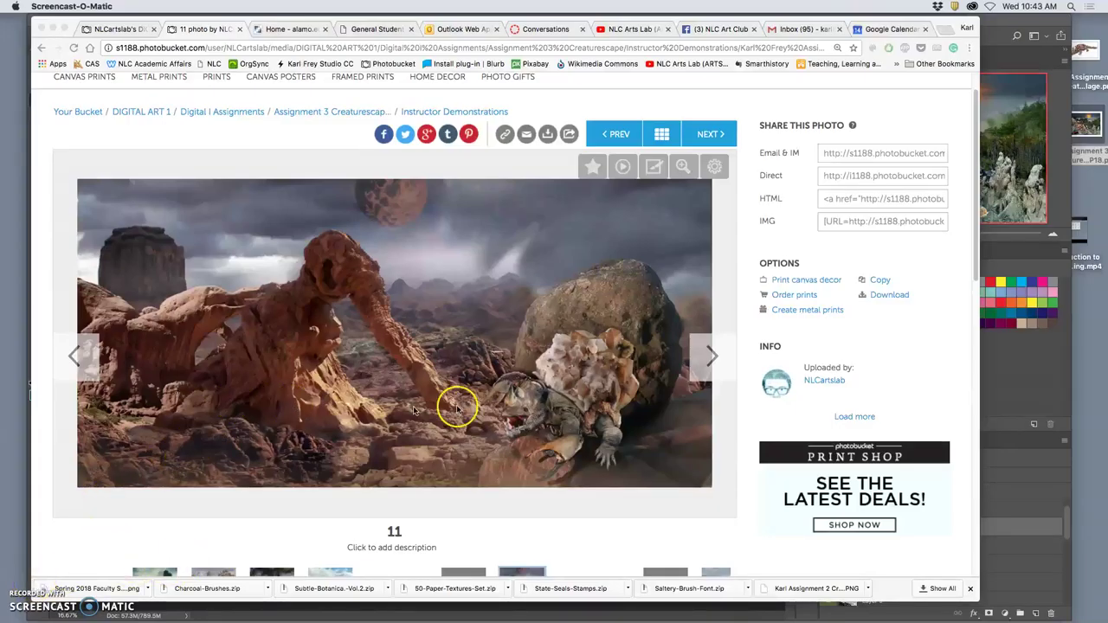
View the next two creature demonstration images in the online gallery, then switch to the Creaturescape document in Photoshop.
{"action": "left_click", "coordinate": [710, 356]}
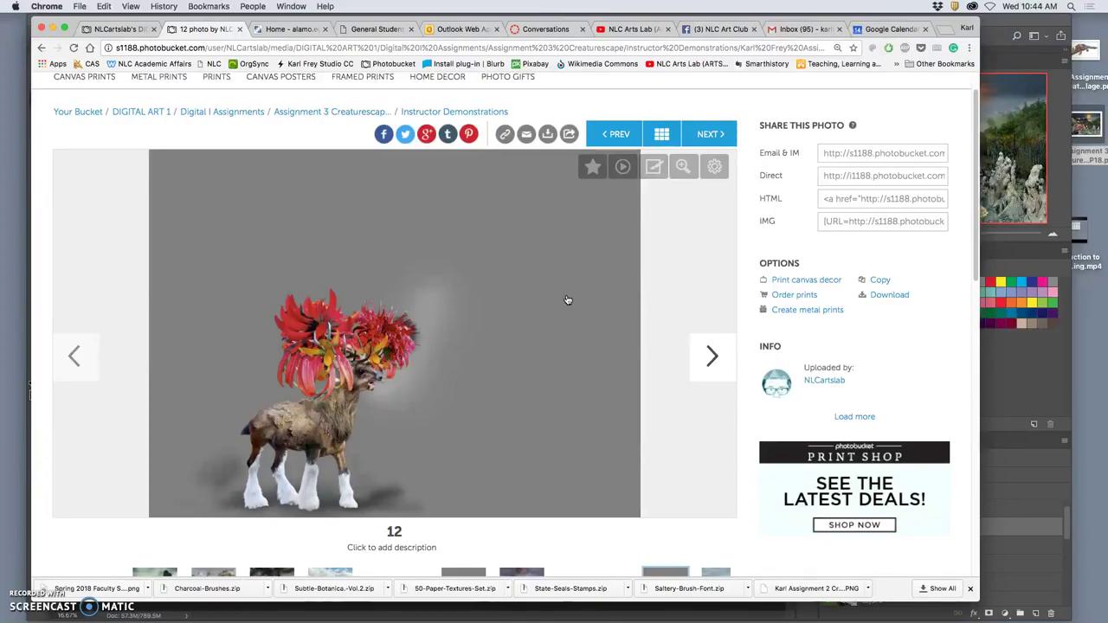
{"action": "left_click", "coordinate": [711, 357]}
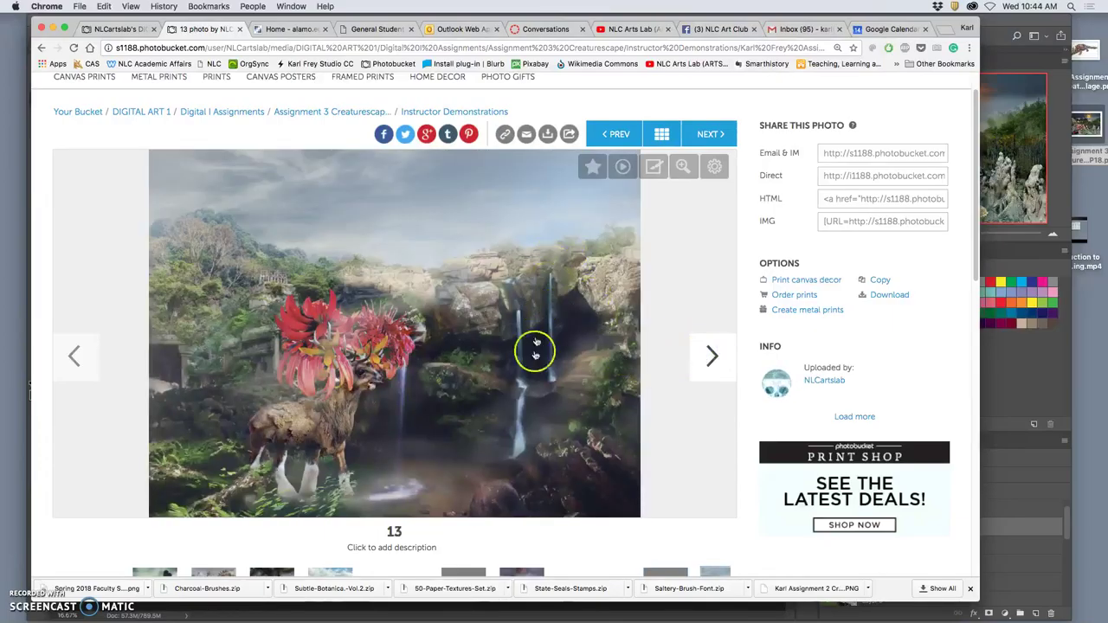
{"action": "left_click", "coordinate": [1000, 25]}
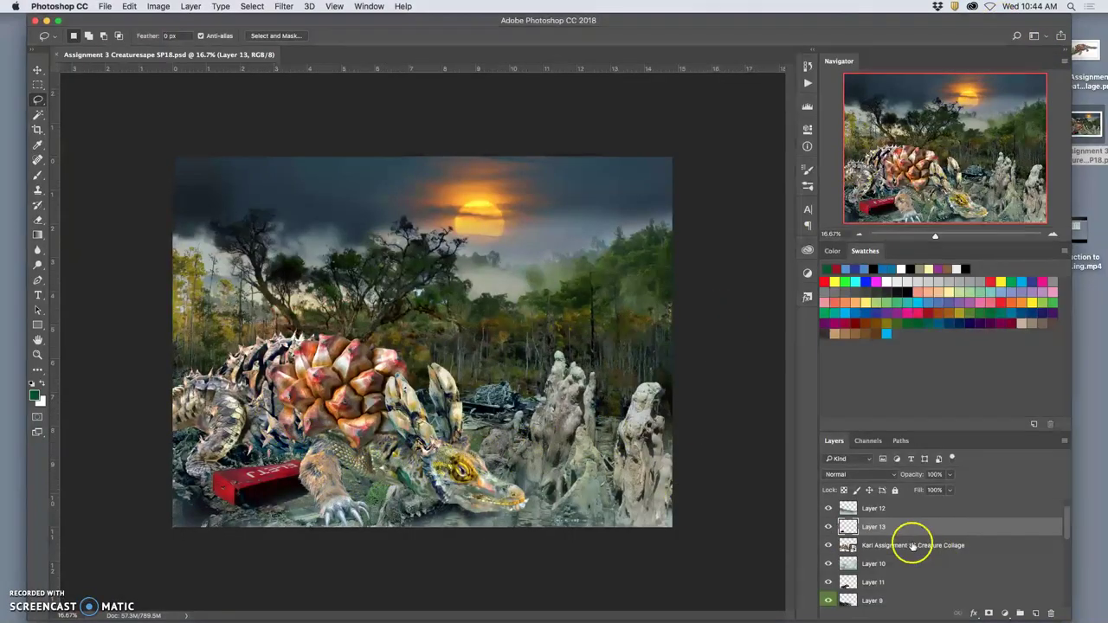
Toggle the visibility of Layer 12 and Layer 13 off and on to compare their effect on the scene.
{"action": "left_click", "coordinate": [830, 509]}
{"action": "left_click", "coordinate": [832, 509]}
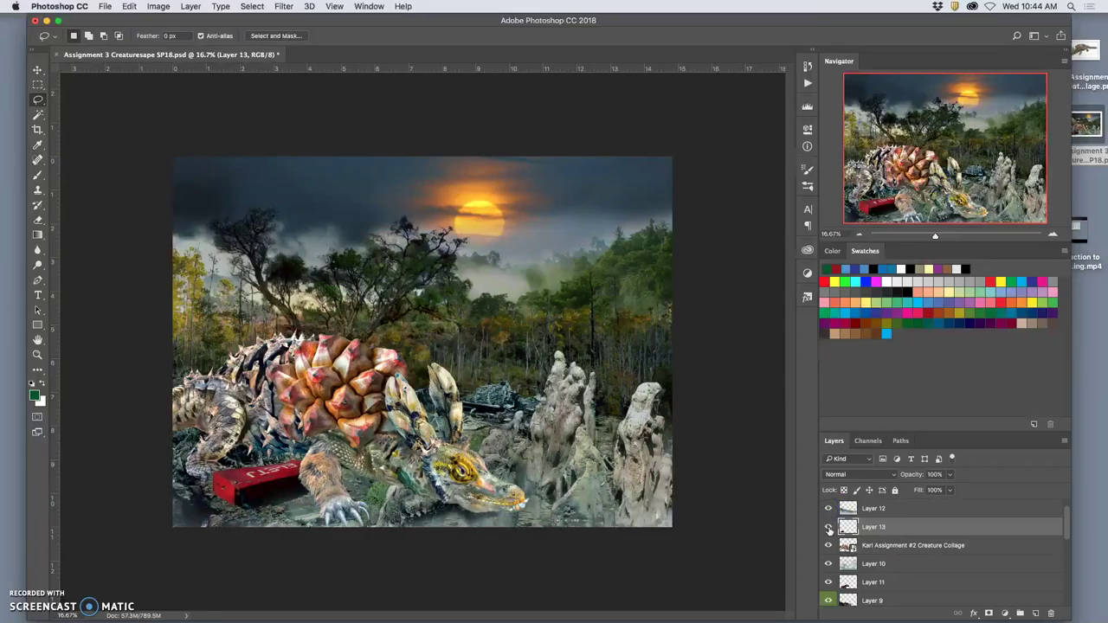
{"action": "left_click", "coordinate": [827, 528]}
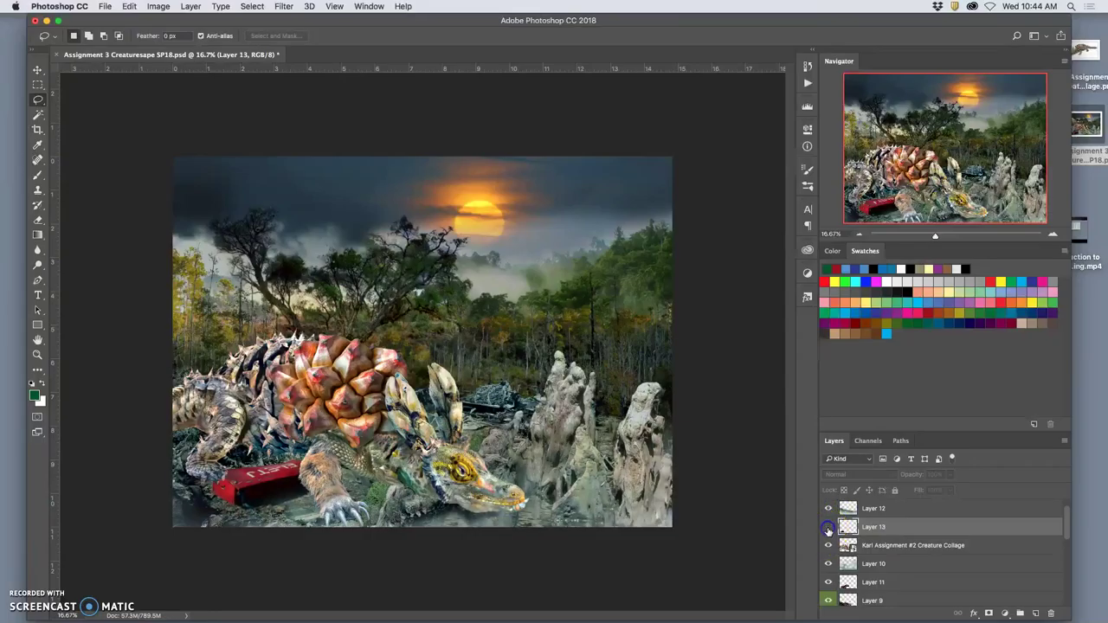
{"action": "left_click", "coordinate": [828, 528]}
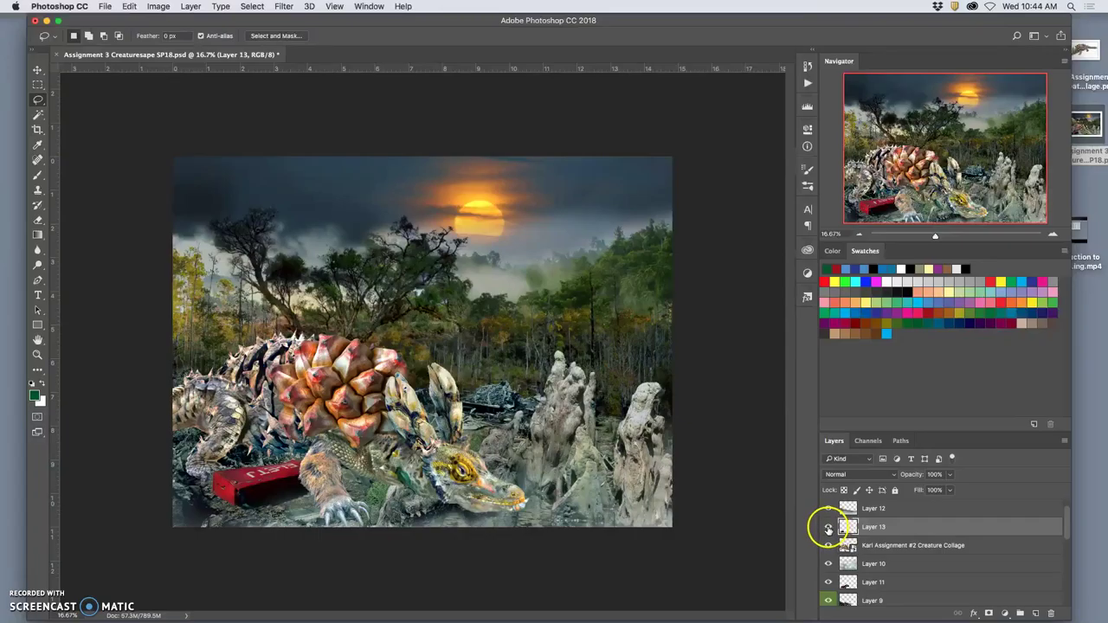
Select Layer 10 below the creature collage, compare the scene with and without it, and leave it hidden.
{"action": "left_click", "coordinate": [875, 547]}
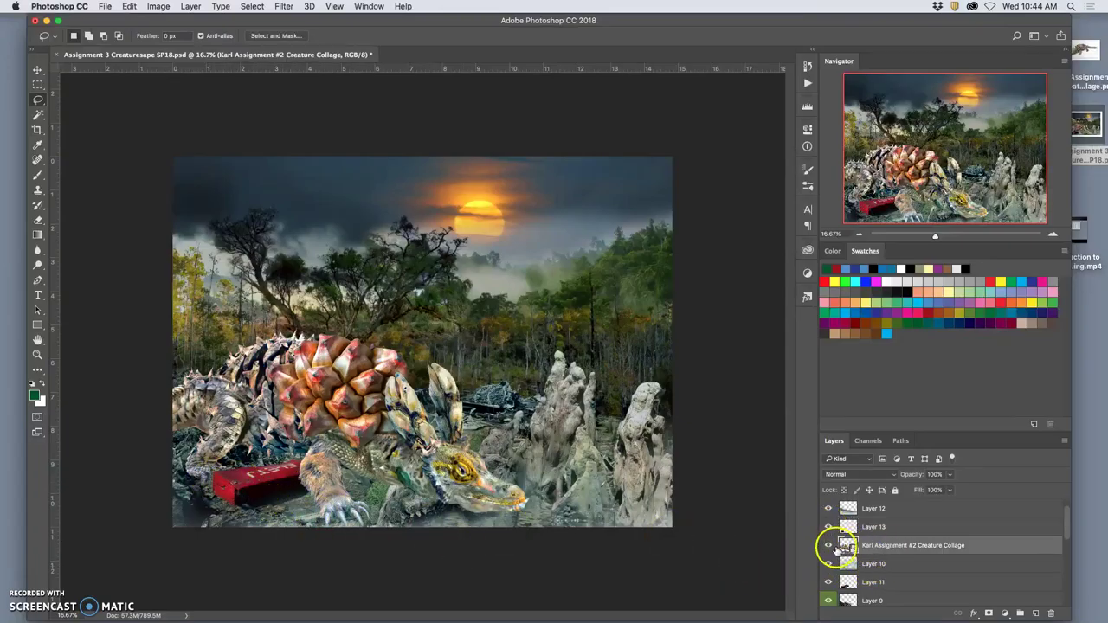
{"action": "left_click", "coordinate": [897, 563]}
{"action": "left_click", "coordinate": [828, 565]}
{"action": "left_click", "coordinate": [827, 565]}
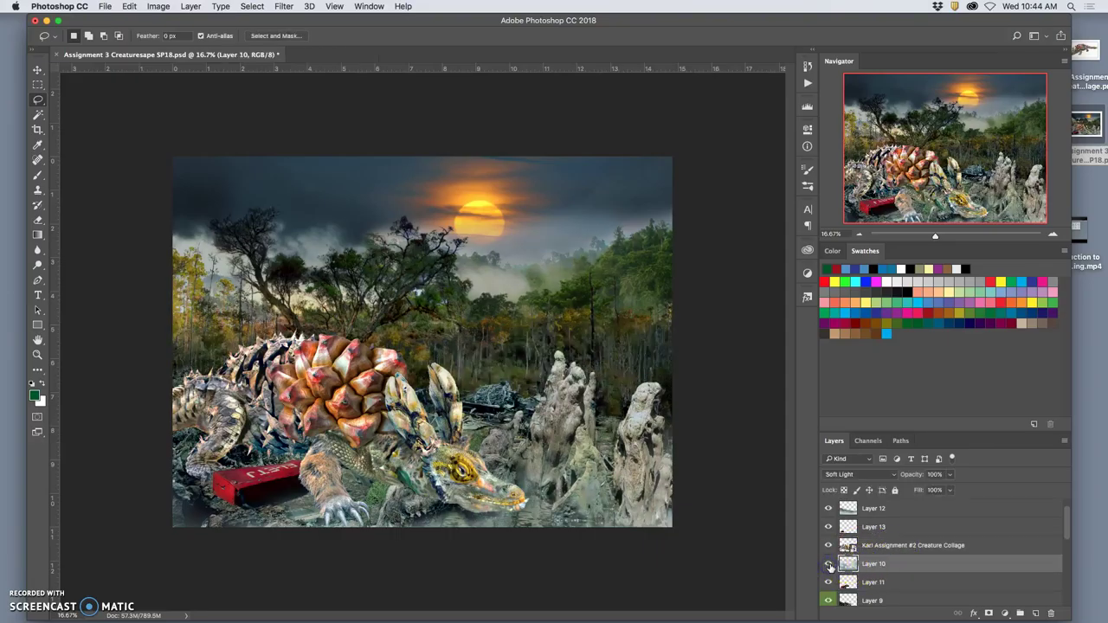
{"action": "left_click", "coordinate": [828, 565]}
{"action": "left_click", "coordinate": [829, 565]}
{"action": "left_click", "coordinate": [830, 566]}
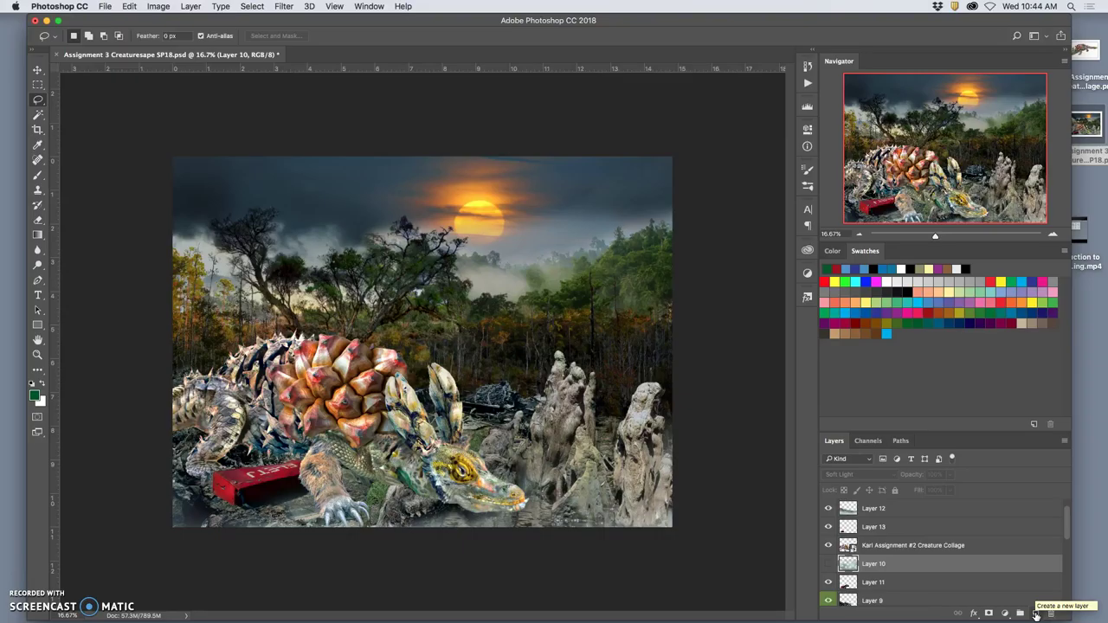
Add a new layer directly beneath the creature collage and fill it with 50% Gray at 100% opacity.
{"action": "left_click", "coordinate": [1036, 613]}
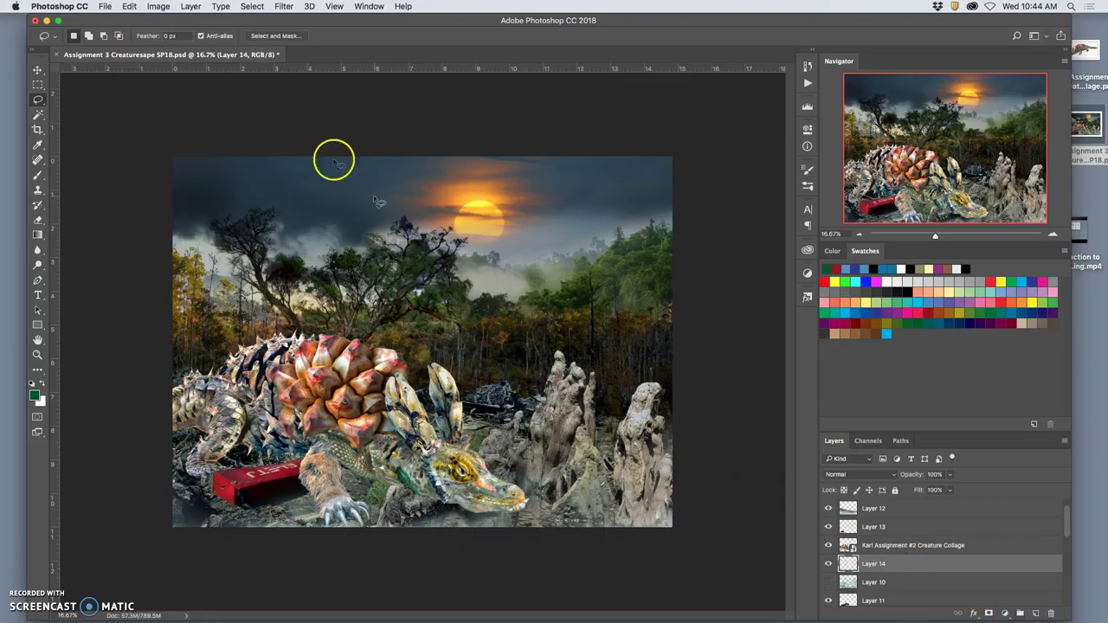
{"action": "left_click", "coordinate": [139, 6]}
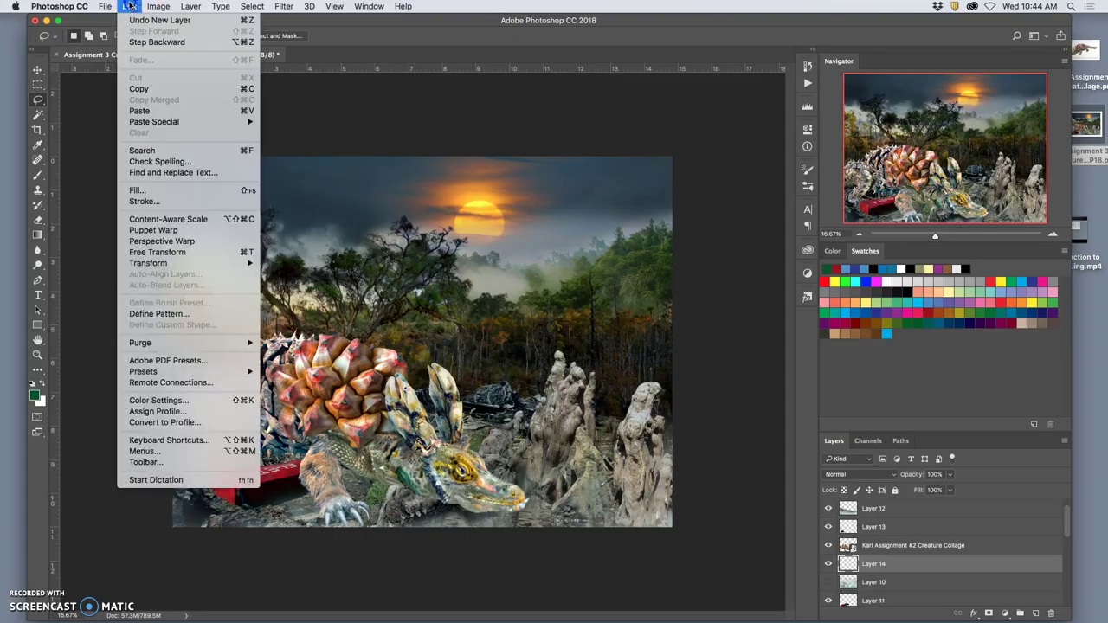
{"action": "left_click", "coordinate": [155, 190]}
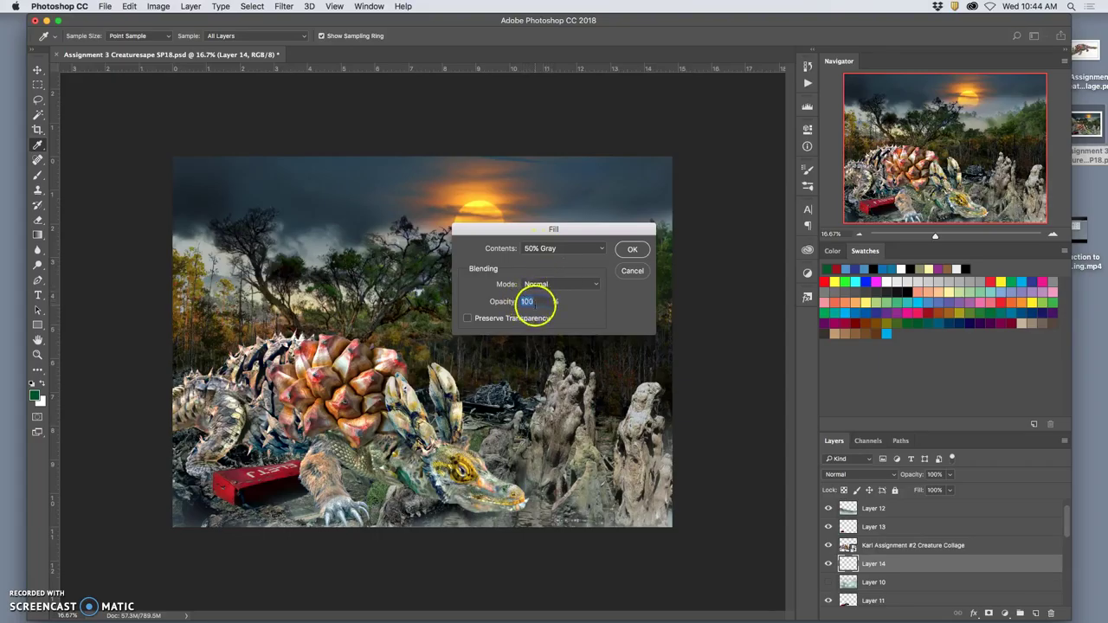
{"action": "left_click", "coordinate": [629, 250]}
{"action": "key", "text": "l"}
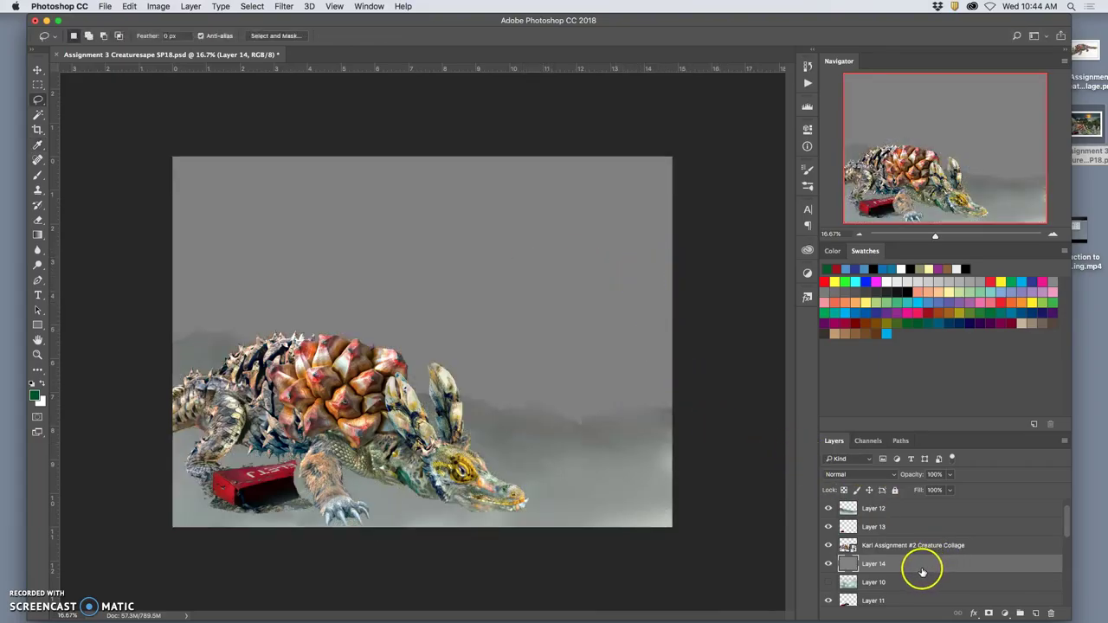
Toggle Layer 12 and Layer 12 copy off and on against the gray fill to examine what each contributes.
{"action": "left_click", "coordinate": [828, 510]}
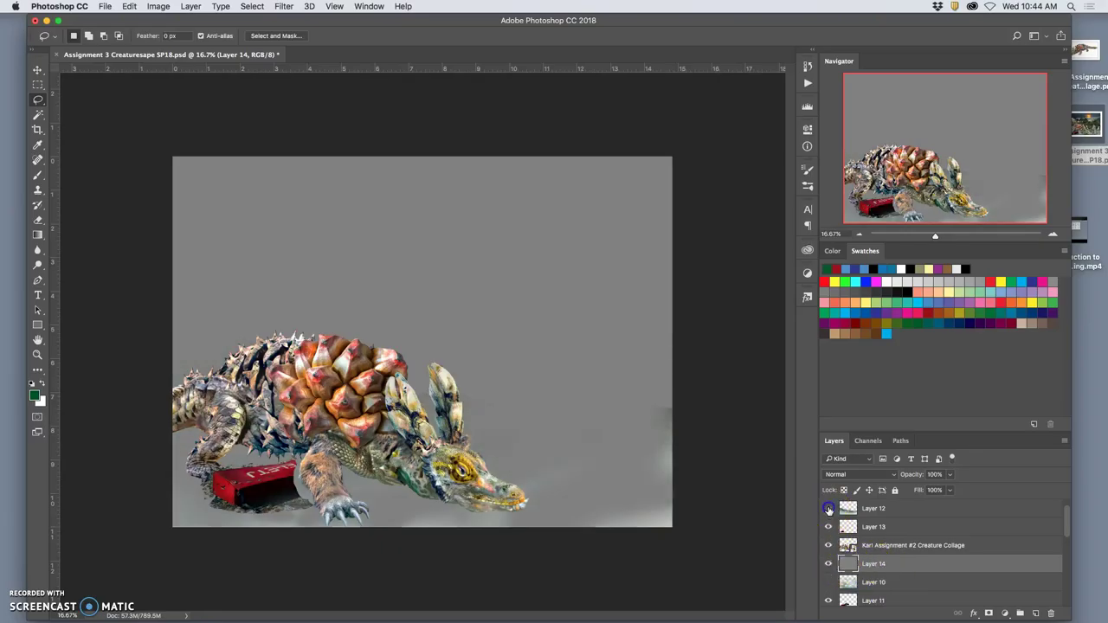
{"action": "left_click", "coordinate": [829, 509]}
{"action": "left_click", "coordinate": [829, 509]}
{"action": "scroll", "coordinate": [850, 519], "scroll_direction": "up", "scroll_amount": 1}
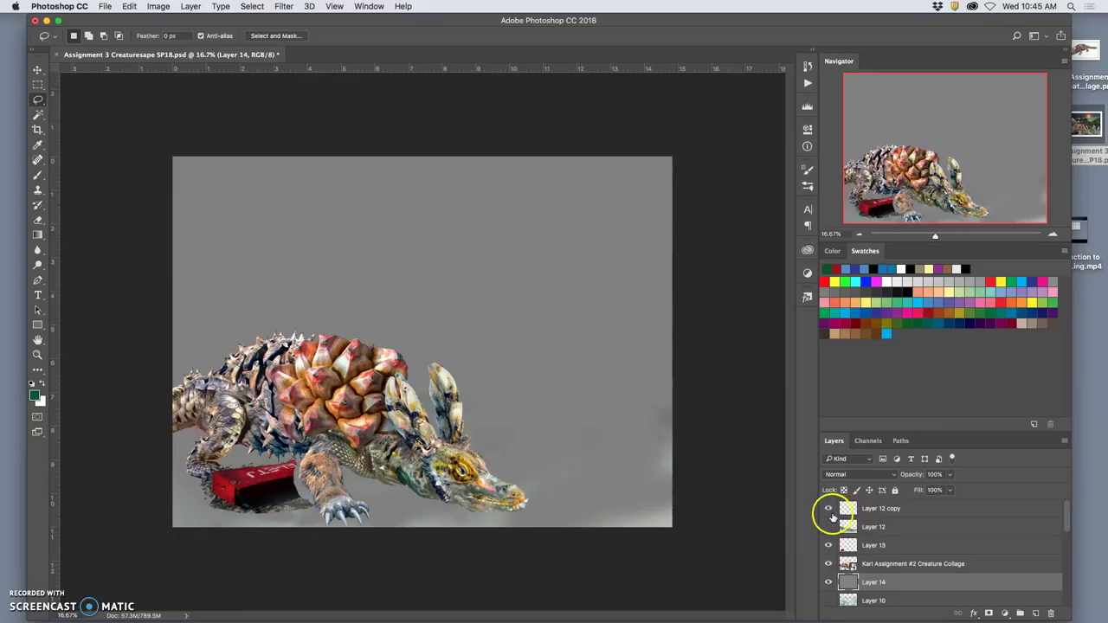
{"action": "left_click", "coordinate": [829, 511]}
{"action": "left_click", "coordinate": [830, 511]}
{"action": "left_click", "coordinate": [828, 528]}
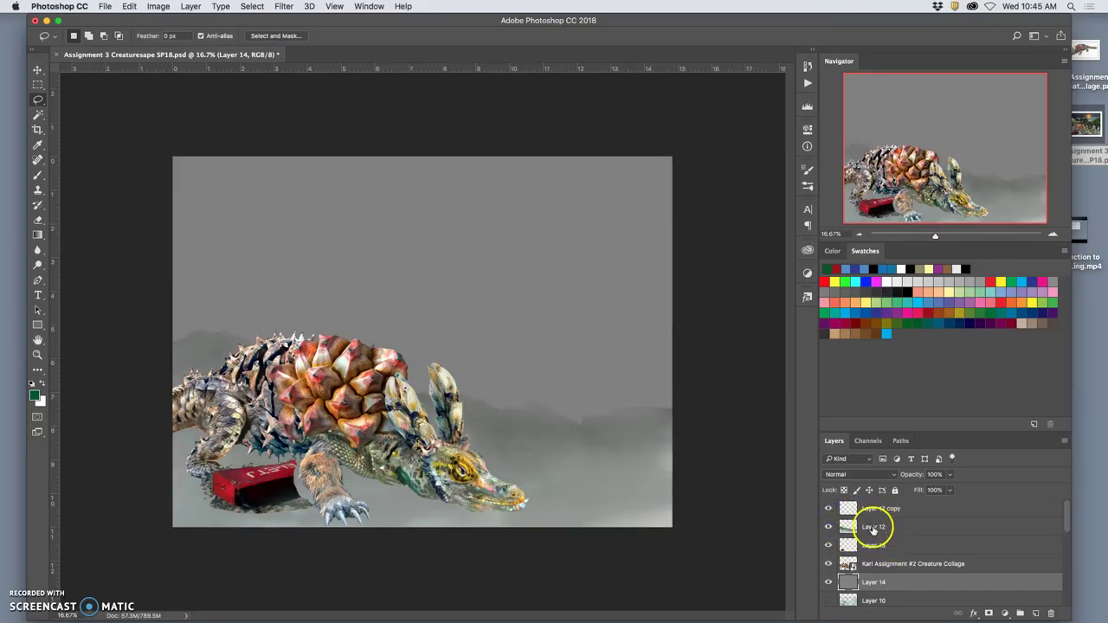
Soften the upper edge of the shading on Layer 12 behind the creature with the Eraser tool.
{"action": "left_click", "coordinate": [872, 528]}
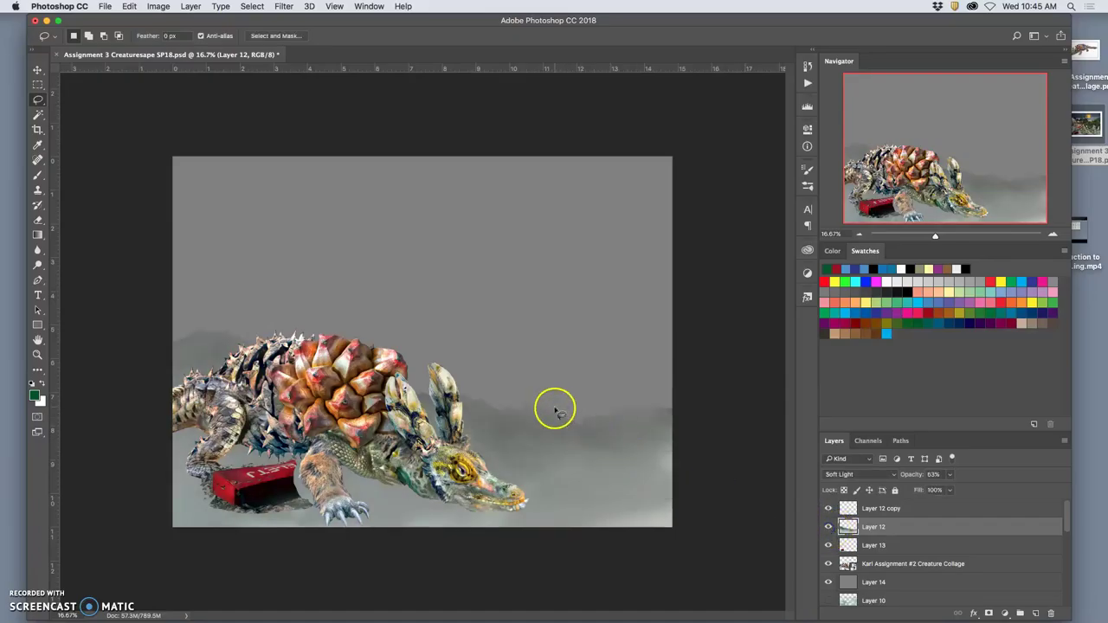
{"action": "left_click", "coordinate": [38, 219]}
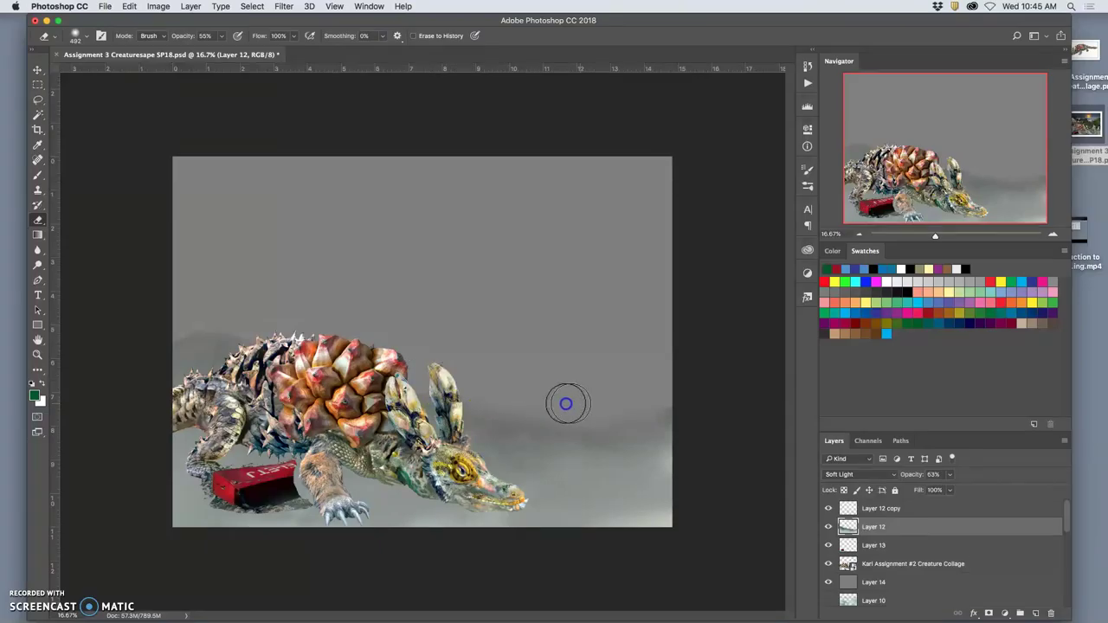
{"action": "mouse_move", "coordinate": [263, 358]}
{"action": "left_mouse_down"}
{"action": "mouse_move", "coordinate": [208, 328]}
{"action": "mouse_move", "coordinate": [182, 331]}
{"action": "mouse_move", "coordinate": [249, 325]}
{"action": "mouse_move", "coordinate": [273, 336]}
{"action": "mouse_move", "coordinate": [196, 323]}
{"action": "mouse_move", "coordinate": [161, 334]}
{"action": "left_mouse_up"}
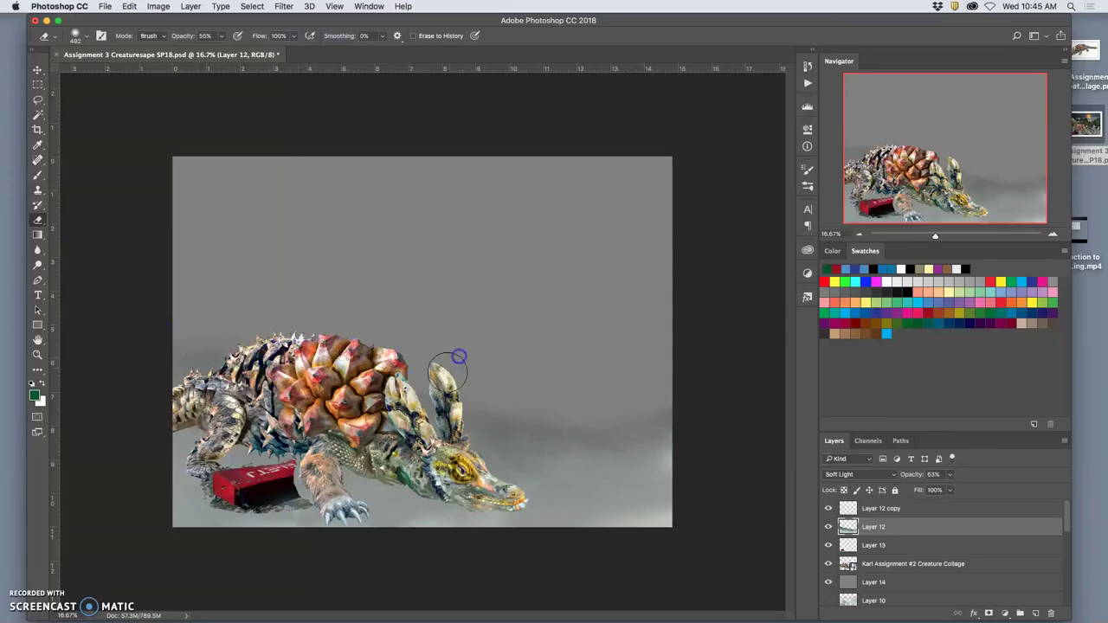
{"action": "left_click_drag", "start_coordinate": [607, 385], "coordinate": [627, 393]}
{"action": "left_click_drag", "start_coordinate": [362, 414], "coordinate": [398, 451]}
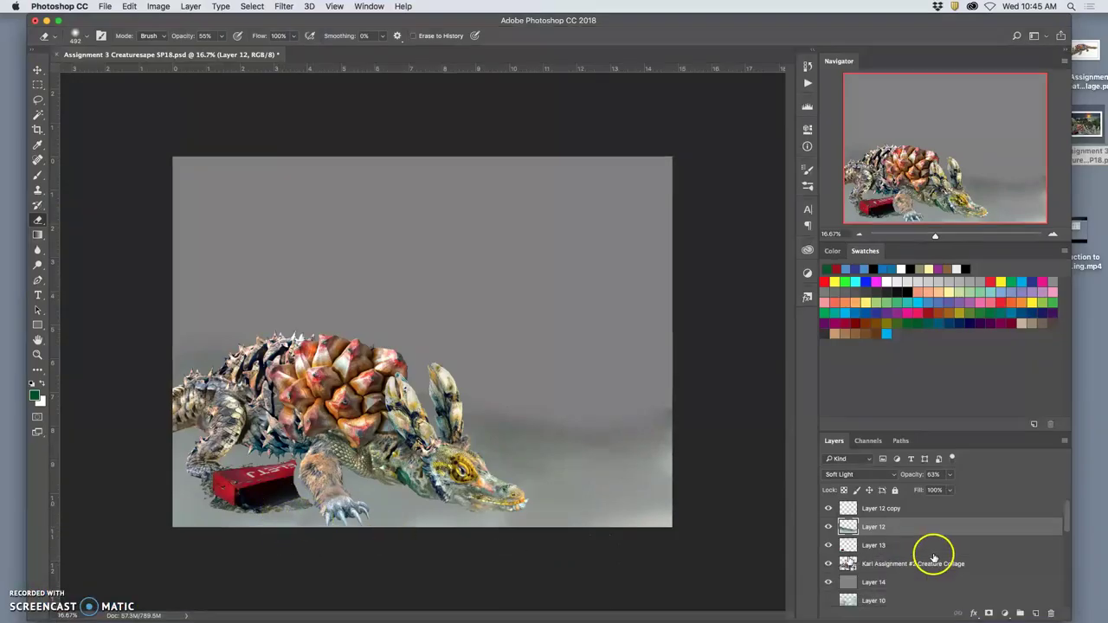
Hide Layer 13 with the red box, and set the Burn tool to the Midtones range at 28% exposure.
{"action": "left_click", "coordinate": [829, 548]}
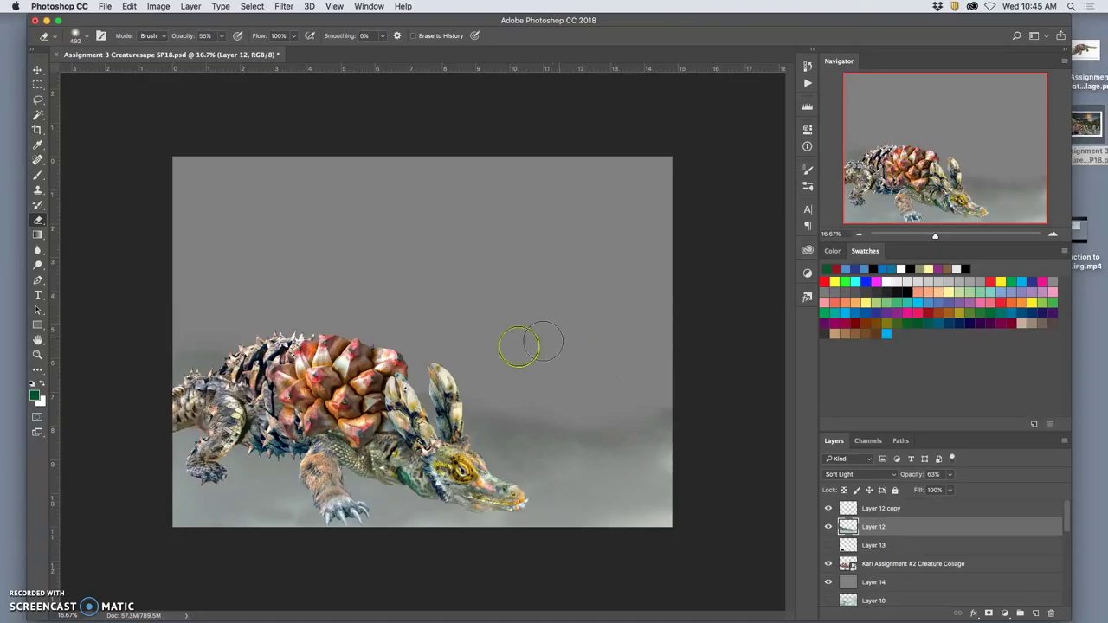
{"action": "left_click", "coordinate": [39, 268]}
{"action": "left_click", "coordinate": [39, 271]}
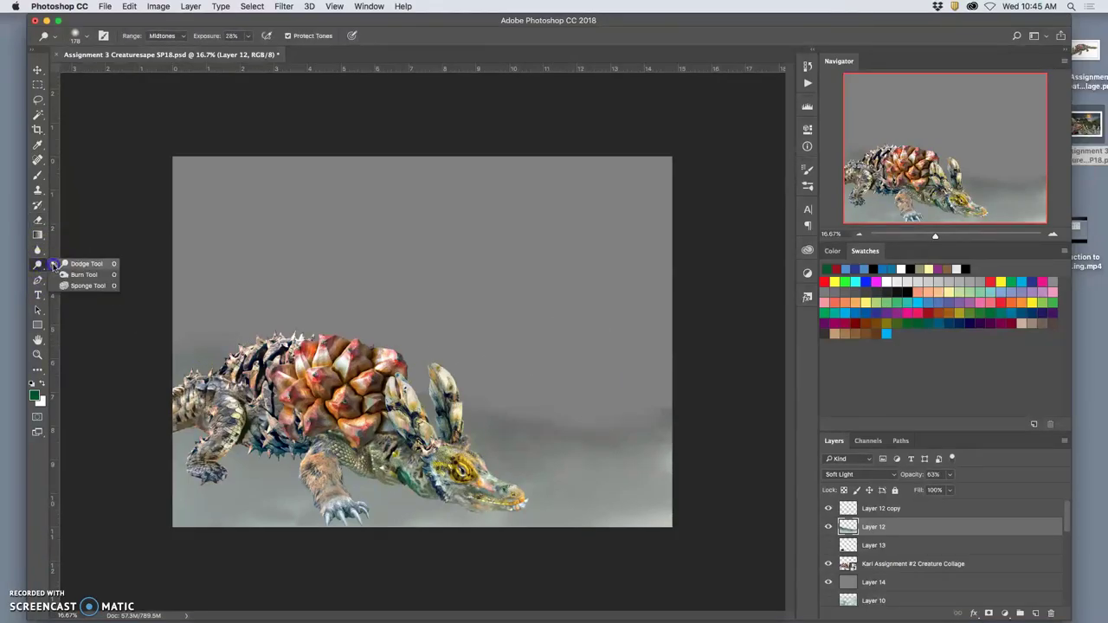
{"action": "left_click", "coordinate": [93, 272]}
{"action": "left_click", "coordinate": [160, 35]}
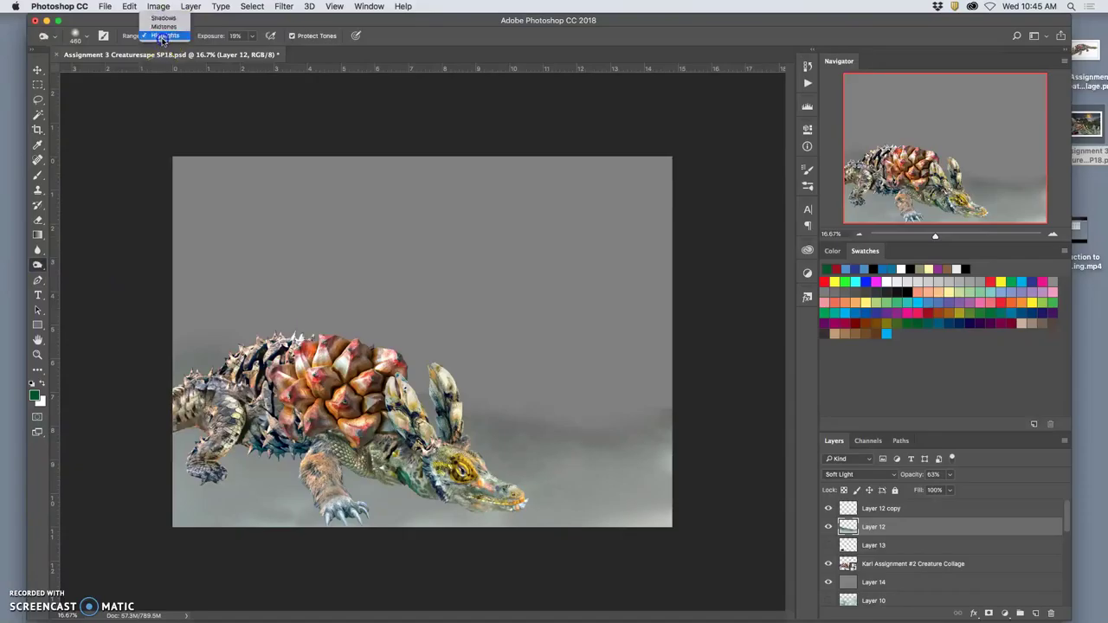
{"action": "left_click", "coordinate": [149, 38]}
{"action": "left_click", "coordinate": [76, 35]}
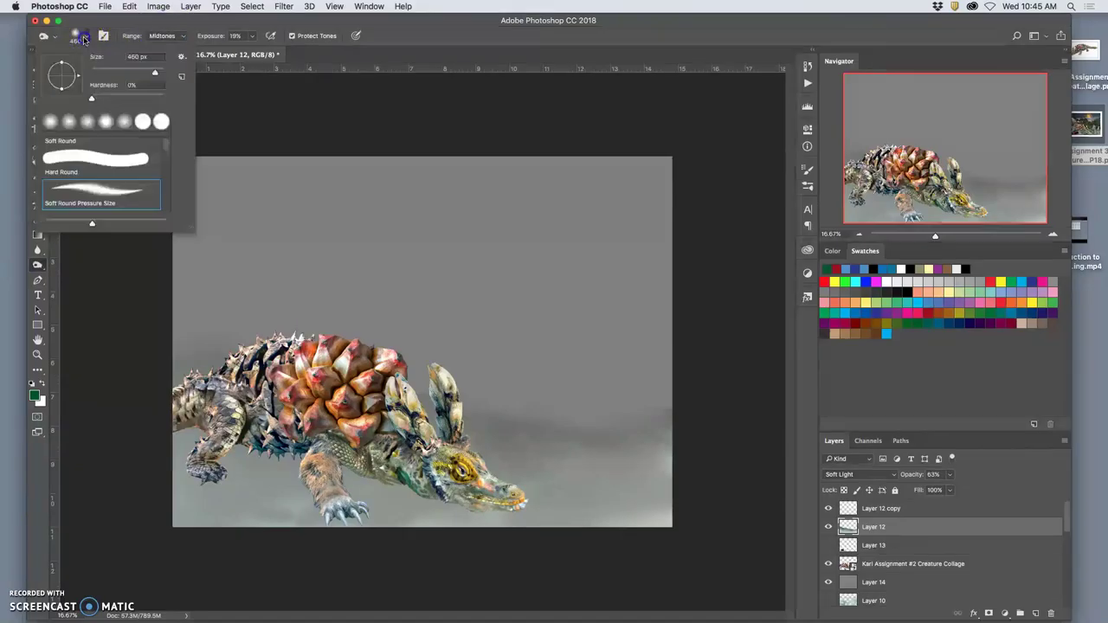
{"action": "left_click_drag", "start_coordinate": [123, 75], "coordinate": [162, 72]}
{"action": "left_click", "coordinate": [287, 489]}
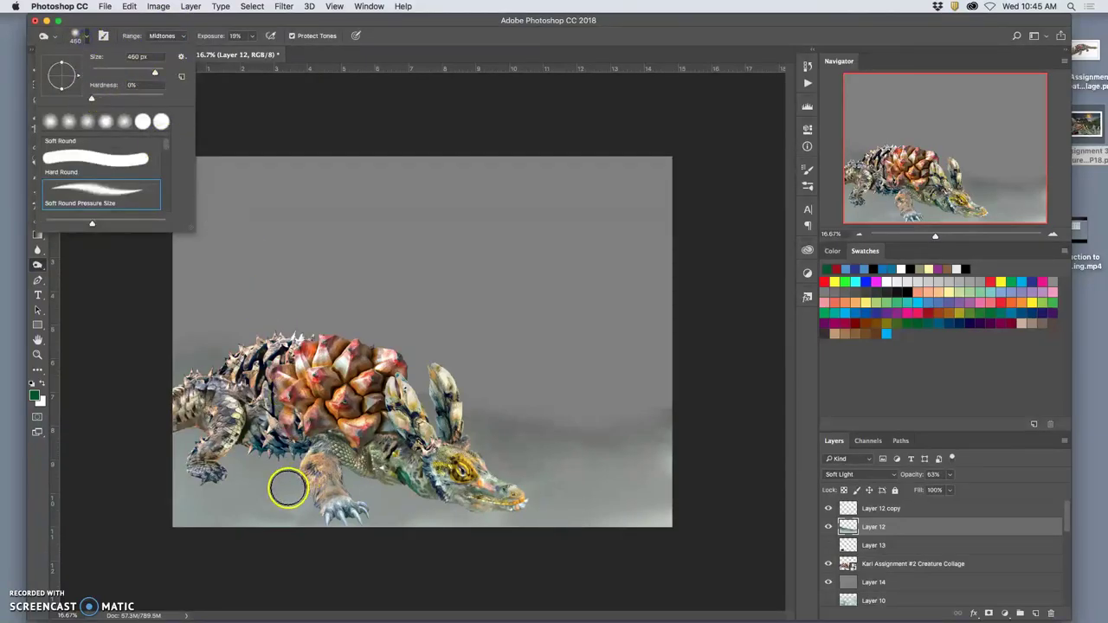
{"action": "left_click", "coordinate": [252, 36]}
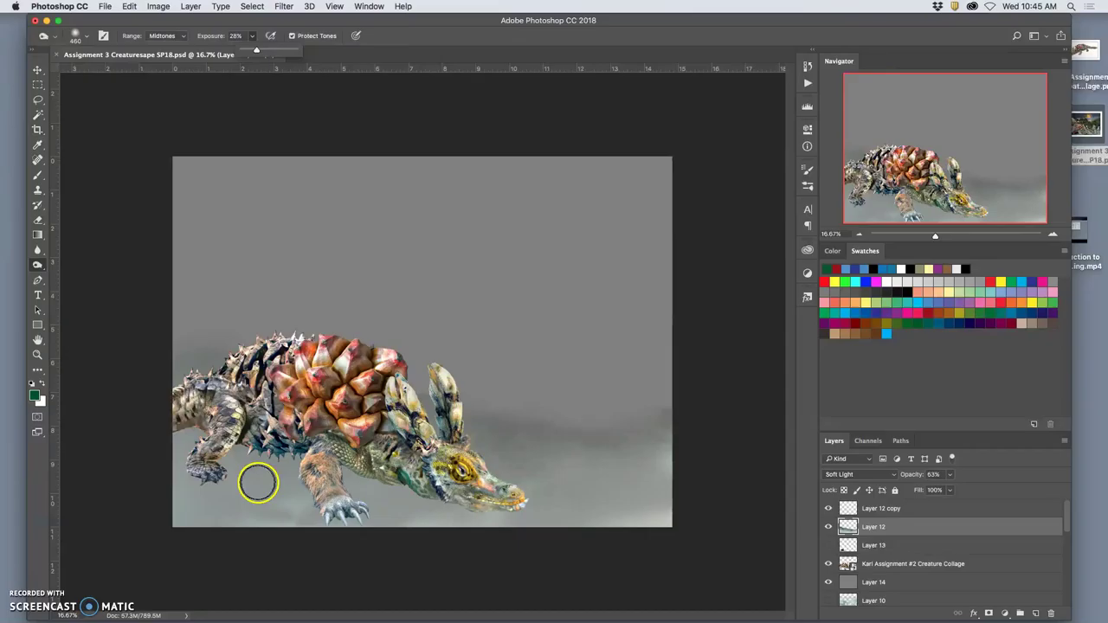
Burn shadows on Layer 12 around the creature's feet and beneath its body and head.
{"action": "mouse_move", "coordinate": [228, 476]}
{"action": "left_mouse_down"}
{"action": "mouse_move", "coordinate": [392, 513]}
{"action": "mouse_move", "coordinate": [381, 514]}
{"action": "mouse_move", "coordinate": [425, 512]}
{"action": "mouse_move", "coordinate": [418, 524]}
{"action": "mouse_move", "coordinate": [425, 510]}
{"action": "mouse_move", "coordinate": [371, 514]}
{"action": "mouse_move", "coordinate": [377, 501]}
{"action": "mouse_move", "coordinate": [314, 514]}
{"action": "mouse_move", "coordinate": [352, 513]}
{"action": "left_mouse_up"}
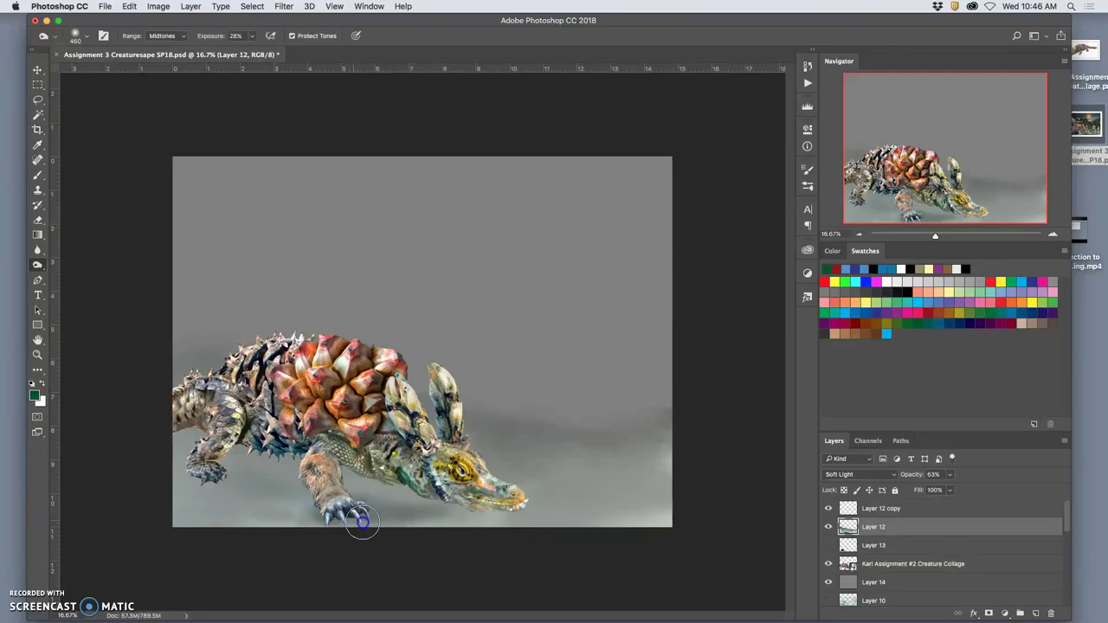
{"action": "left_click_drag", "start_coordinate": [360, 517], "coordinate": [352, 510]}
{"action": "mouse_move", "coordinate": [473, 524]}
{"action": "left_mouse_down"}
{"action": "mouse_move", "coordinate": [504, 525]}
{"action": "mouse_move", "coordinate": [434, 510]}
{"action": "mouse_move", "coordinate": [505, 525]}
{"action": "mouse_move", "coordinate": [385, 516]}
{"action": "mouse_move", "coordinate": [358, 498]}
{"action": "mouse_move", "coordinate": [330, 500]}
{"action": "mouse_move", "coordinate": [387, 500]}
{"action": "mouse_move", "coordinate": [291, 494]}
{"action": "mouse_move", "coordinate": [303, 483]}
{"action": "mouse_move", "coordinate": [295, 468]}
{"action": "mouse_move", "coordinate": [272, 463]}
{"action": "mouse_move", "coordinate": [271, 477]}
{"action": "mouse_move", "coordinate": [247, 465]}
{"action": "mouse_move", "coordinate": [306, 466]}
{"action": "mouse_move", "coordinate": [321, 473]}
{"action": "mouse_move", "coordinate": [267, 468]}
{"action": "mouse_move", "coordinate": [365, 495]}
{"action": "left_mouse_up"}
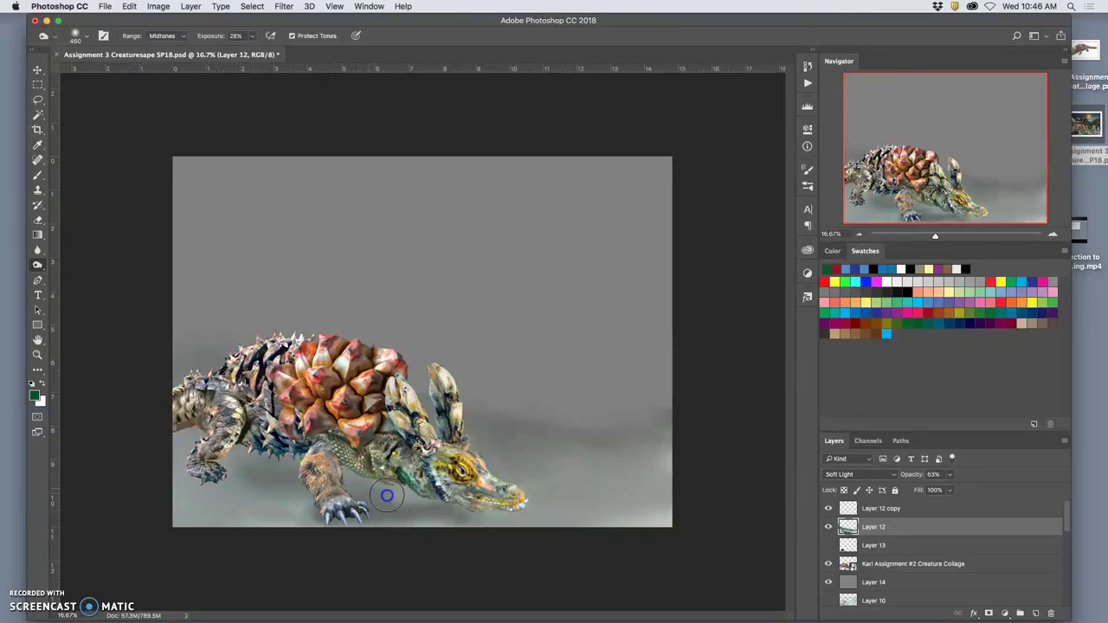
{"action": "mouse_move", "coordinate": [397, 503]}
{"action": "left_mouse_down"}
{"action": "mouse_move", "coordinate": [351, 486]}
{"action": "mouse_move", "coordinate": [264, 480]}
{"action": "mouse_move", "coordinate": [271, 465]}
{"action": "mouse_move", "coordinate": [258, 463]}
{"action": "mouse_move", "coordinate": [304, 471]}
{"action": "left_mouse_up"}
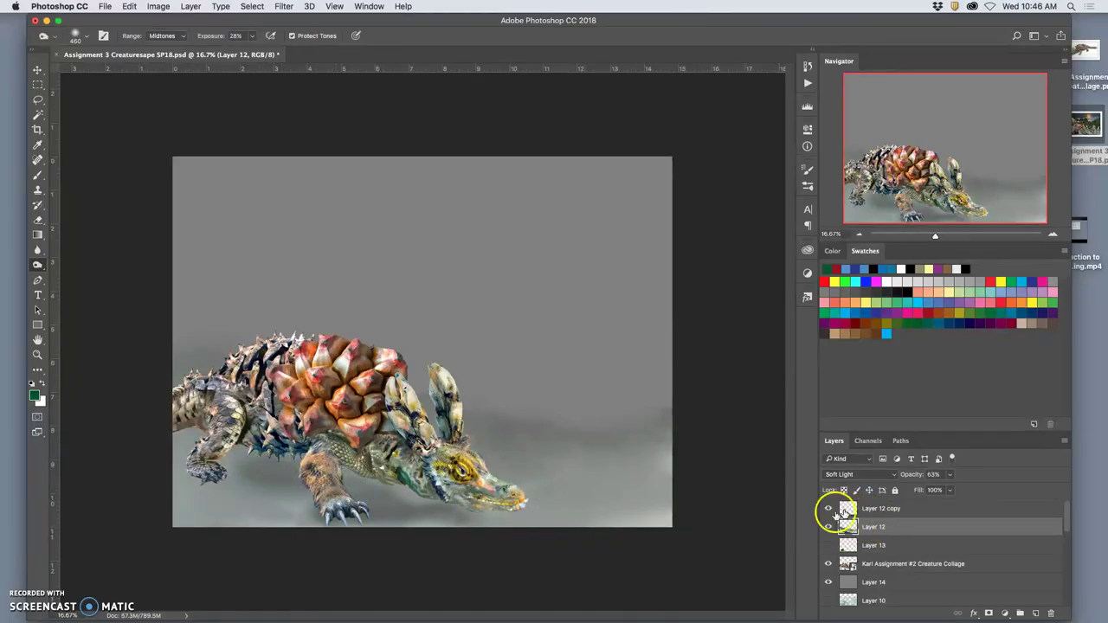
Toggle Layer 12 off and on to compare the ground with and without the burned shadows.
{"action": "left_click_drag", "start_coordinate": [844, 513], "coordinate": [869, 537]}
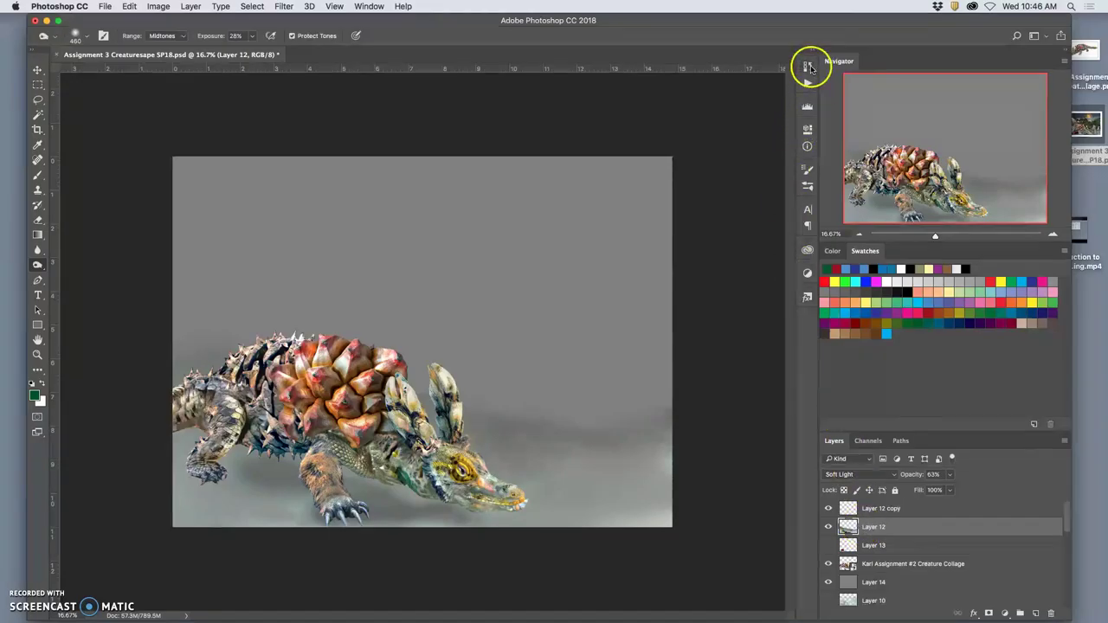
{"action": "left_click", "coordinate": [828, 527]}
{"action": "left_click", "coordinate": [828, 527]}
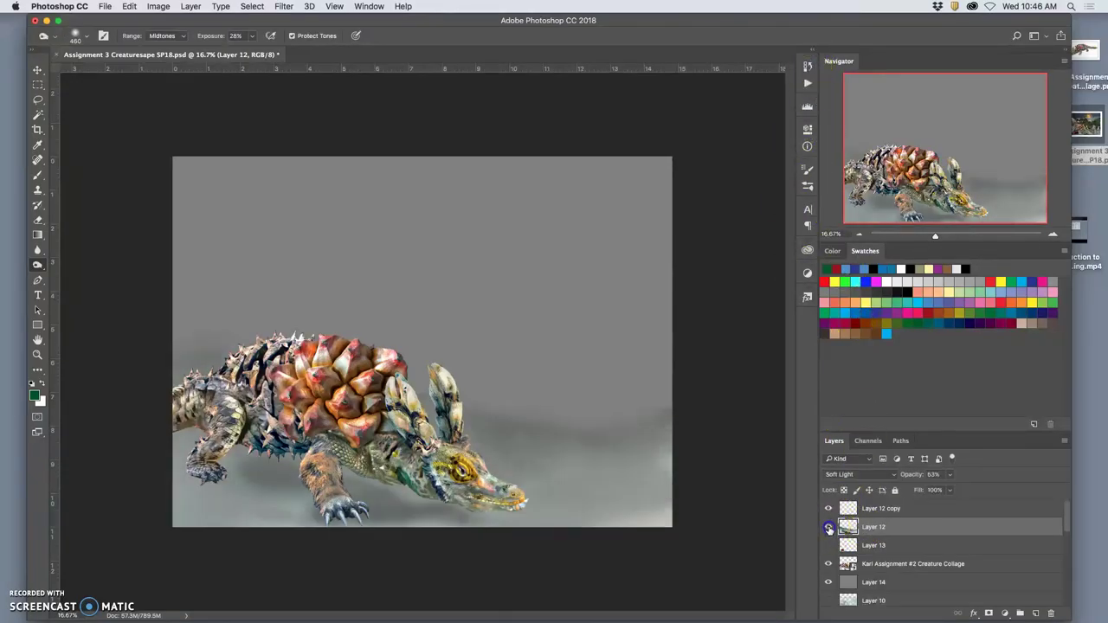
{"action": "left_click", "coordinate": [829, 527]}
{"action": "left_click", "coordinate": [828, 528]}
{"action": "left_click", "coordinate": [828, 527]}
{"action": "left_click", "coordinate": [828, 527]}
Undo all the Burn strokes by reverting the document history to the last Eraser state.
{"action": "left_click", "coordinate": [807, 65]}
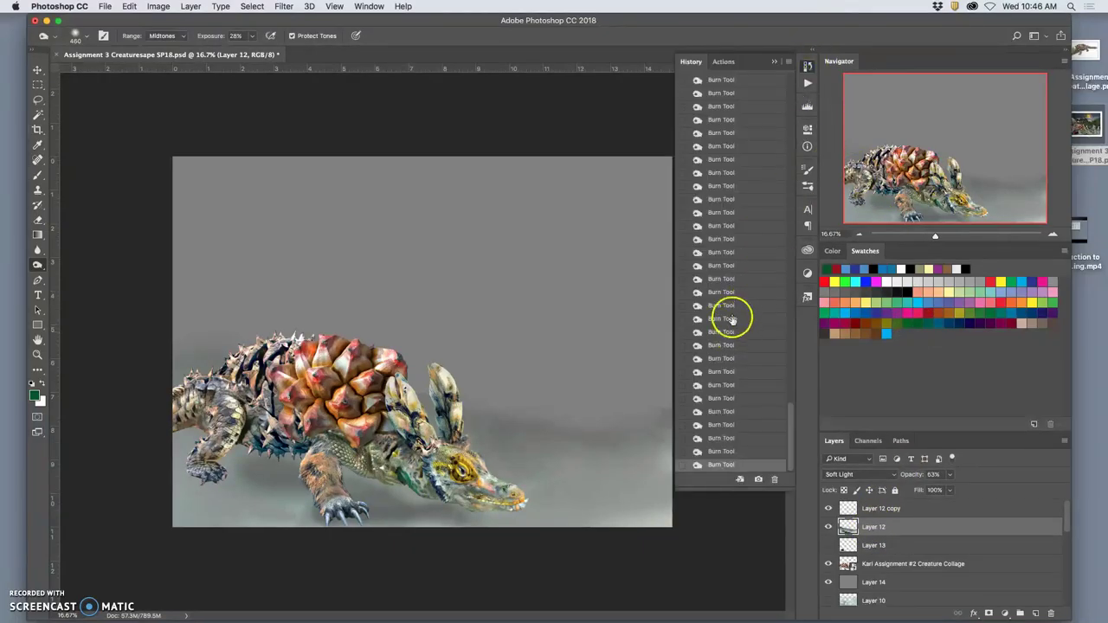
{"action": "scroll", "coordinate": [731, 314], "scroll_direction": "up", "scroll_amount": 5}
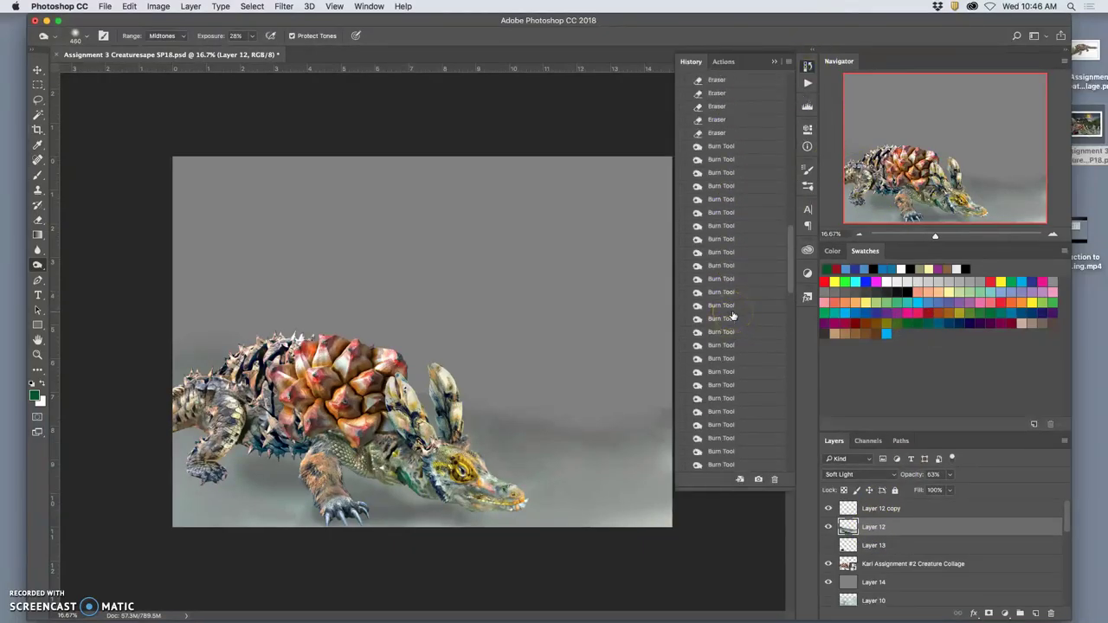
{"action": "left_click", "coordinate": [715, 149]}
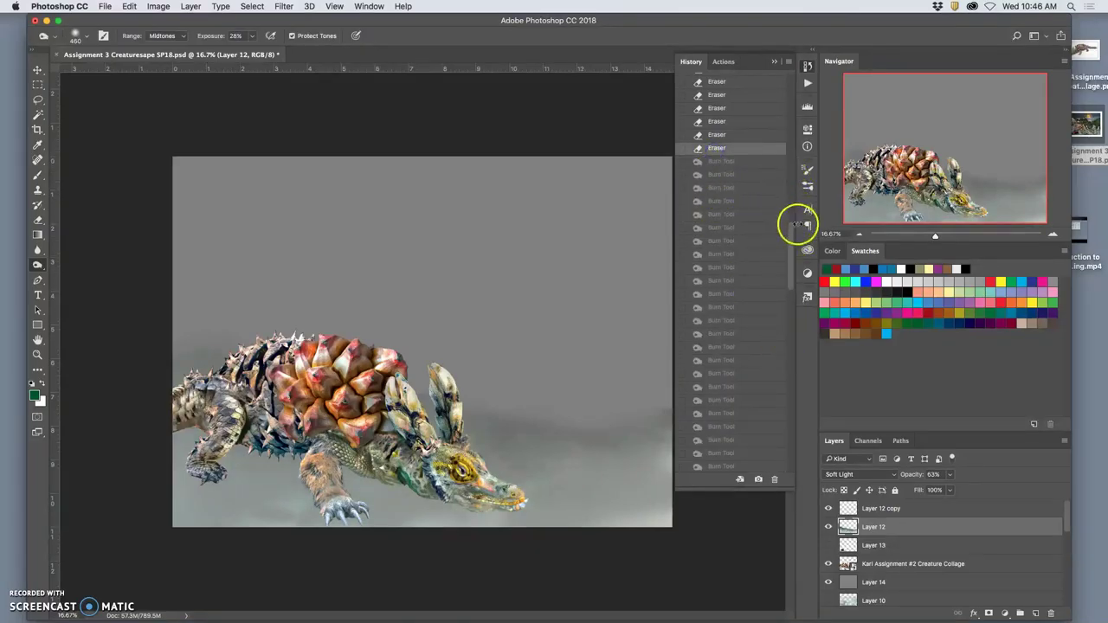
{"action": "left_click_drag", "start_coordinate": [792, 234], "coordinate": [780, 86]}
Burn shadows on the gray Layer 14 around and beneath the creature's rear foot.
{"action": "left_click", "coordinate": [876, 585]}
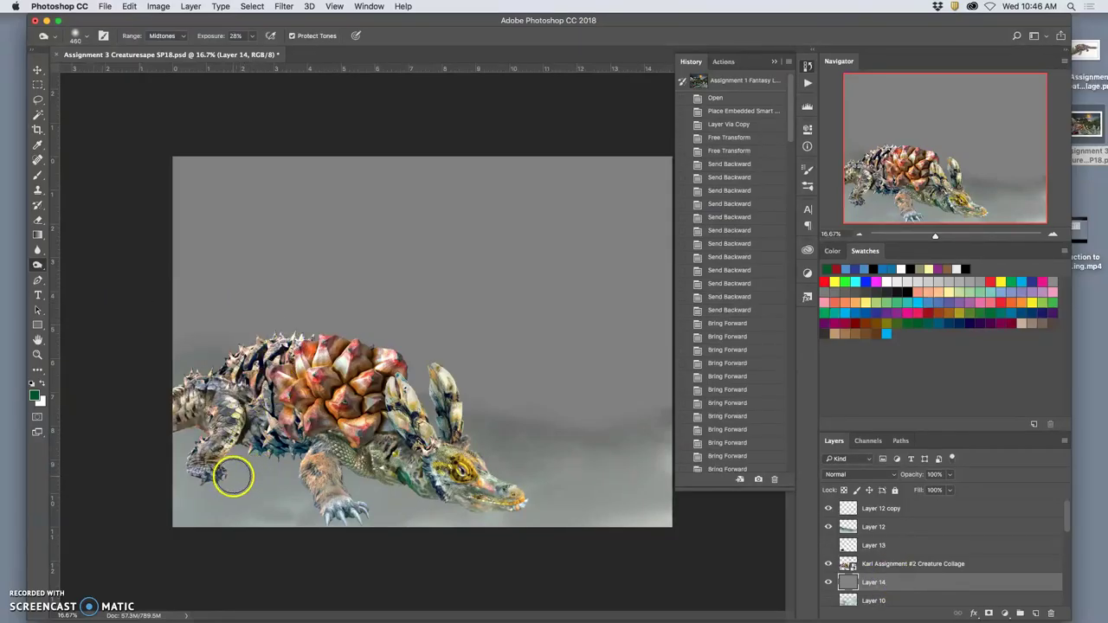
{"action": "mouse_move", "coordinate": [232, 473]}
{"action": "left_mouse_down"}
{"action": "mouse_move", "coordinate": [278, 479]}
{"action": "mouse_move", "coordinate": [278, 492]}
{"action": "mouse_move", "coordinate": [352, 479]}
{"action": "mouse_move", "coordinate": [331, 504]}
{"action": "mouse_move", "coordinate": [362, 512]}
{"action": "mouse_move", "coordinate": [342, 516]}
{"action": "mouse_move", "coordinate": [356, 512]}
{"action": "mouse_move", "coordinate": [217, 482]}
{"action": "left_mouse_up"}
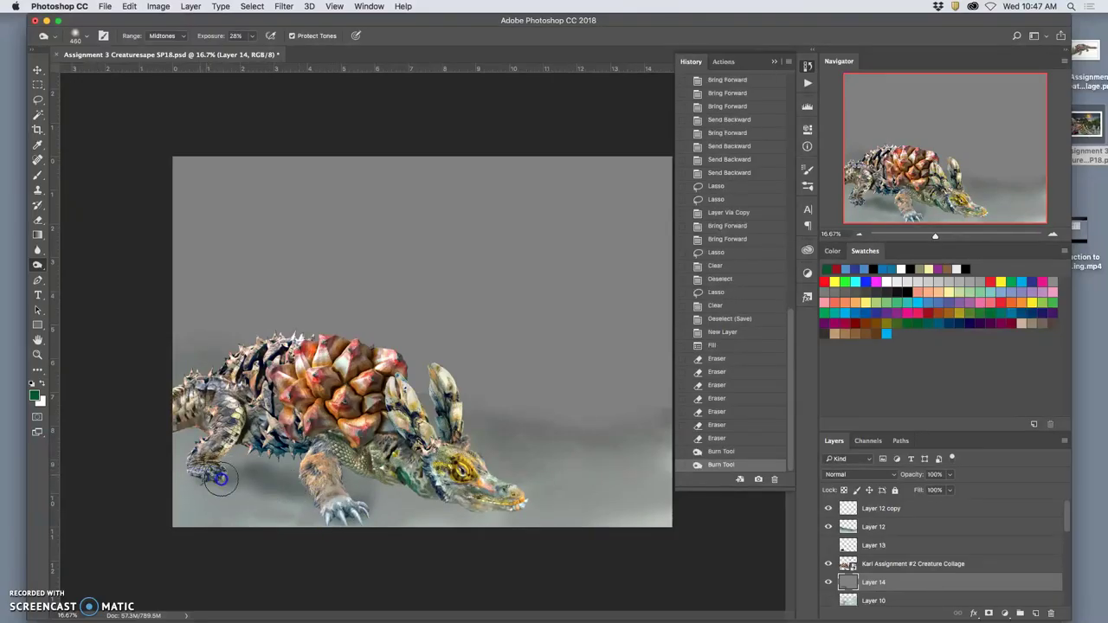
{"action": "left_click", "coordinate": [197, 480]}
{"action": "left_click", "coordinate": [190, 481]}
{"action": "left_click", "coordinate": [203, 477]}
{"action": "left_click", "coordinate": [212, 477]}
{"action": "left_click", "coordinate": [194, 473]}
{"action": "left_click", "coordinate": [193, 466]}
{"action": "left_click", "coordinate": [193, 460]}
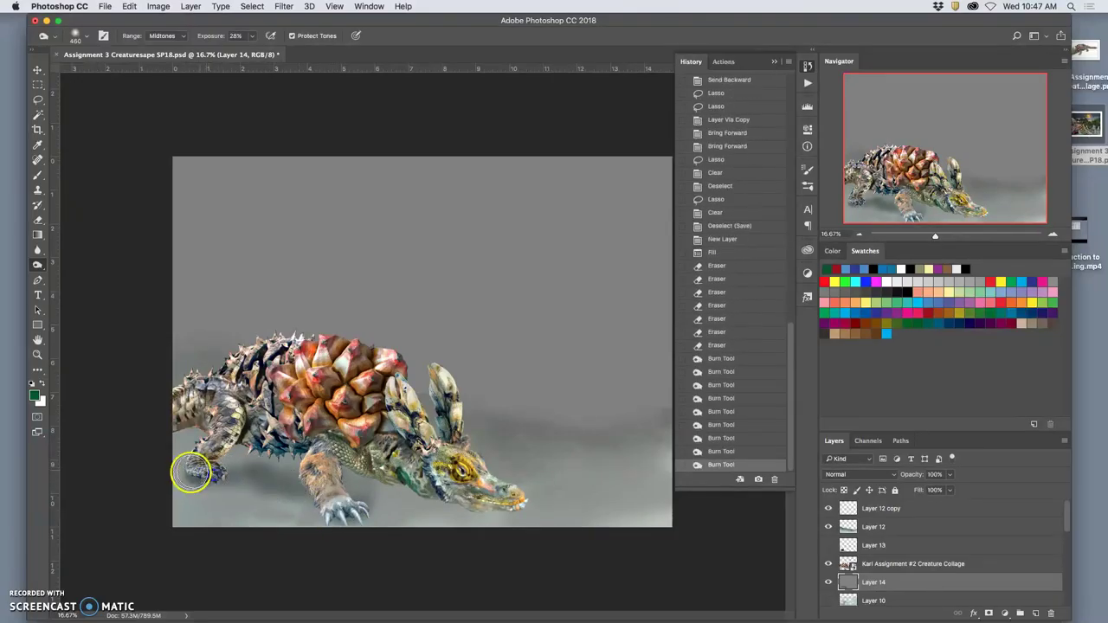
{"action": "left_click", "coordinate": [198, 466]}
{"action": "left_click", "coordinate": [201, 468]}
{"action": "left_click", "coordinate": [207, 468]}
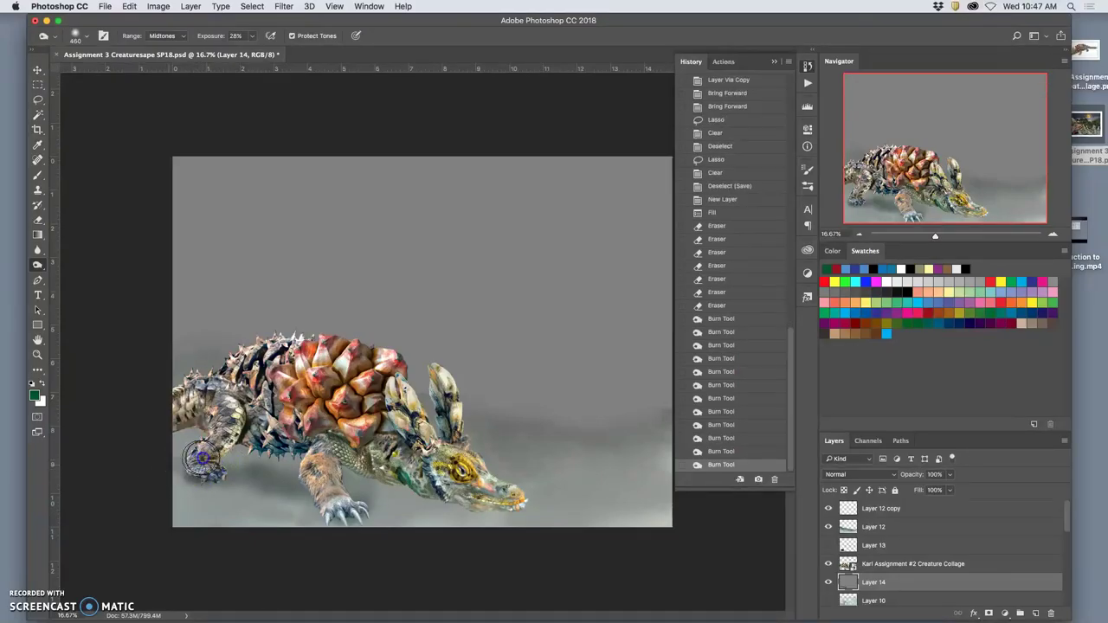
{"action": "left_click", "coordinate": [161, 453]}
{"action": "mouse_move", "coordinate": [225, 461]}
{"action": "left_mouse_down"}
{"action": "mouse_move", "coordinate": [291, 472]}
{"action": "mouse_move", "coordinate": [243, 467]}
{"action": "left_mouse_up"}
Burn shadows on Layer 14 around the front foot and under the body and head, and deepen the one at the rear foot.
{"action": "left_click", "coordinate": [346, 480]}
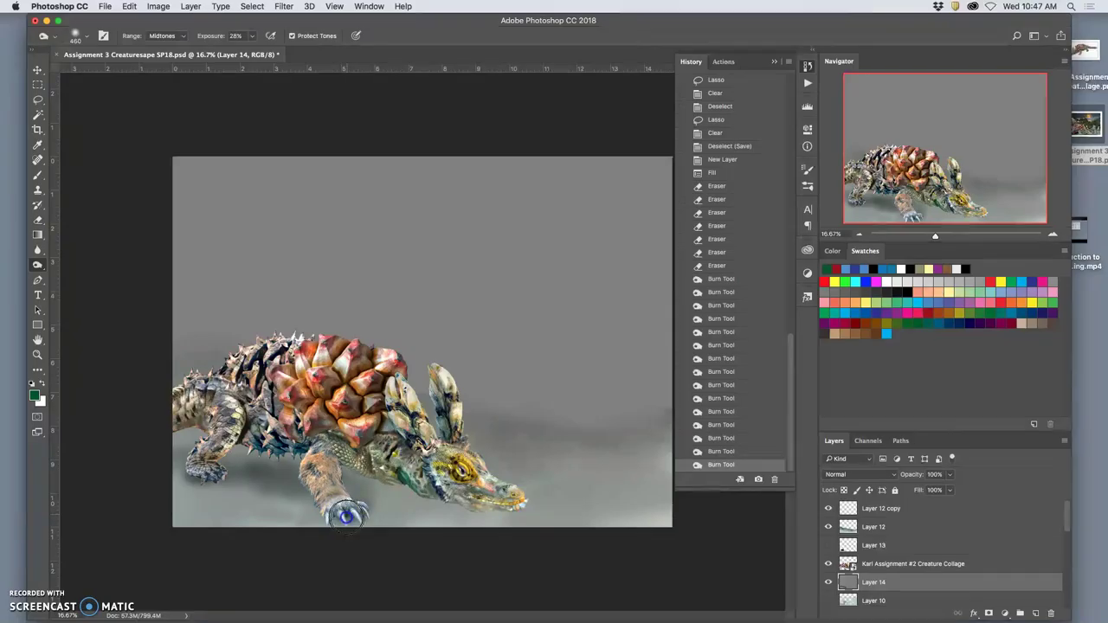
{"action": "mouse_move", "coordinate": [346, 516]}
{"action": "left_mouse_down"}
{"action": "mouse_move", "coordinate": [411, 512]}
{"action": "mouse_move", "coordinate": [358, 491]}
{"action": "mouse_move", "coordinate": [378, 487]}
{"action": "mouse_move", "coordinate": [493, 522]}
{"action": "mouse_move", "coordinate": [440, 515]}
{"action": "mouse_move", "coordinate": [516, 522]}
{"action": "mouse_move", "coordinate": [448, 519]}
{"action": "mouse_move", "coordinate": [479, 515]}
{"action": "mouse_move", "coordinate": [397, 500]}
{"action": "mouse_move", "coordinate": [491, 531]}
{"action": "mouse_move", "coordinate": [349, 486]}
{"action": "mouse_move", "coordinate": [271, 486]}
{"action": "mouse_move", "coordinate": [251, 462]}
{"action": "mouse_move", "coordinate": [188, 466]}
{"action": "mouse_move", "coordinate": [265, 464]}
{"action": "mouse_move", "coordinate": [303, 478]}
{"action": "mouse_move", "coordinate": [266, 460]}
{"action": "mouse_move", "coordinate": [298, 459]}
{"action": "mouse_move", "coordinate": [234, 454]}
{"action": "mouse_move", "coordinate": [338, 461]}
{"action": "mouse_move", "coordinate": [356, 506]}
{"action": "mouse_move", "coordinate": [344, 510]}
{"action": "mouse_move", "coordinate": [357, 506]}
{"action": "mouse_move", "coordinate": [354, 487]}
{"action": "mouse_move", "coordinate": [388, 480]}
{"action": "left_mouse_up"}
{"action": "mouse_move", "coordinate": [440, 504]}
{"action": "left_mouse_down"}
{"action": "mouse_move", "coordinate": [460, 511]}
{"action": "mouse_move", "coordinate": [452, 508]}
{"action": "left_mouse_up"}
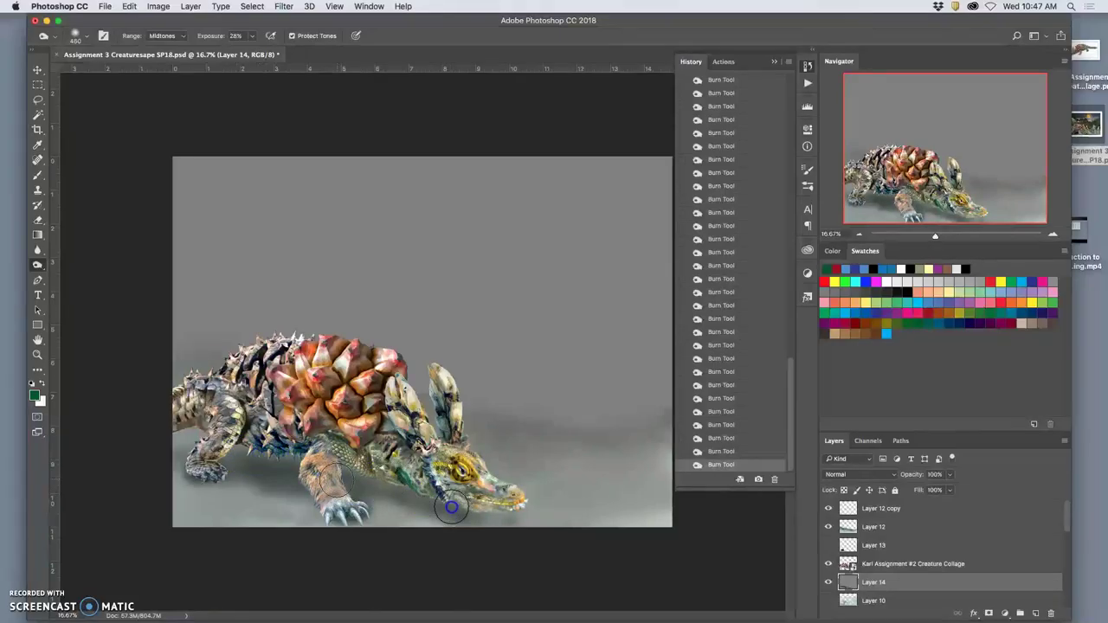
{"action": "mouse_move", "coordinate": [261, 469]}
{"action": "left_mouse_down"}
{"action": "mouse_move", "coordinate": [323, 474]}
{"action": "mouse_move", "coordinate": [300, 479]}
{"action": "mouse_move", "coordinate": [350, 510]}
{"action": "left_mouse_up"}
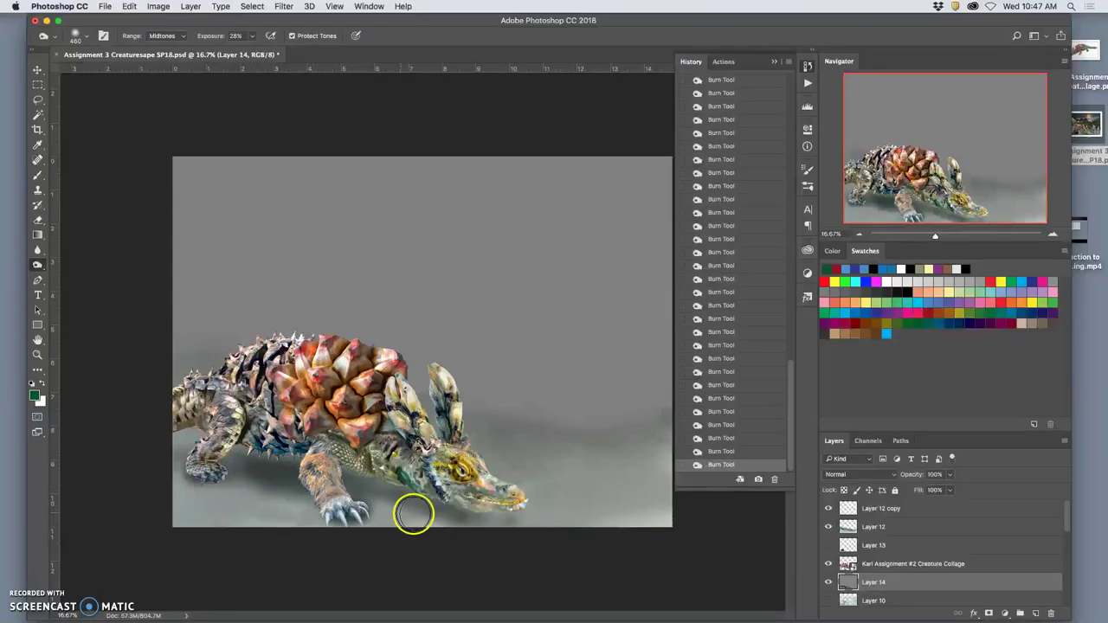
{"action": "mouse_move", "coordinate": [442, 521]}
{"action": "left_mouse_down"}
{"action": "mouse_move", "coordinate": [409, 503]}
{"action": "mouse_move", "coordinate": [472, 516]}
{"action": "left_mouse_up"}
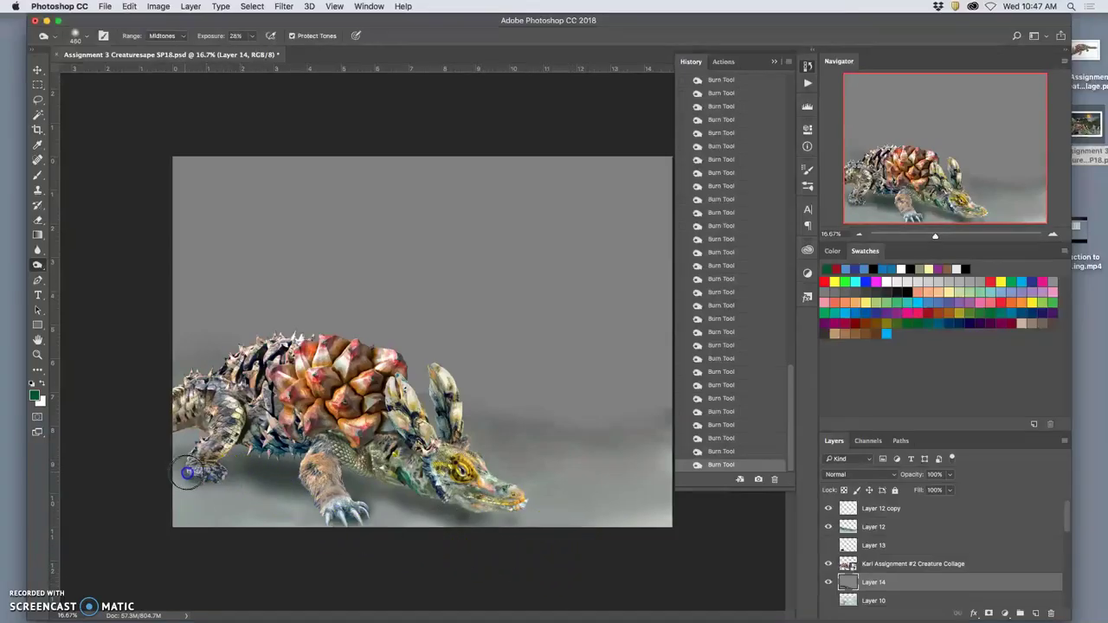
{"action": "left_click_drag", "start_coordinate": [187, 472], "coordinate": [198, 470]}
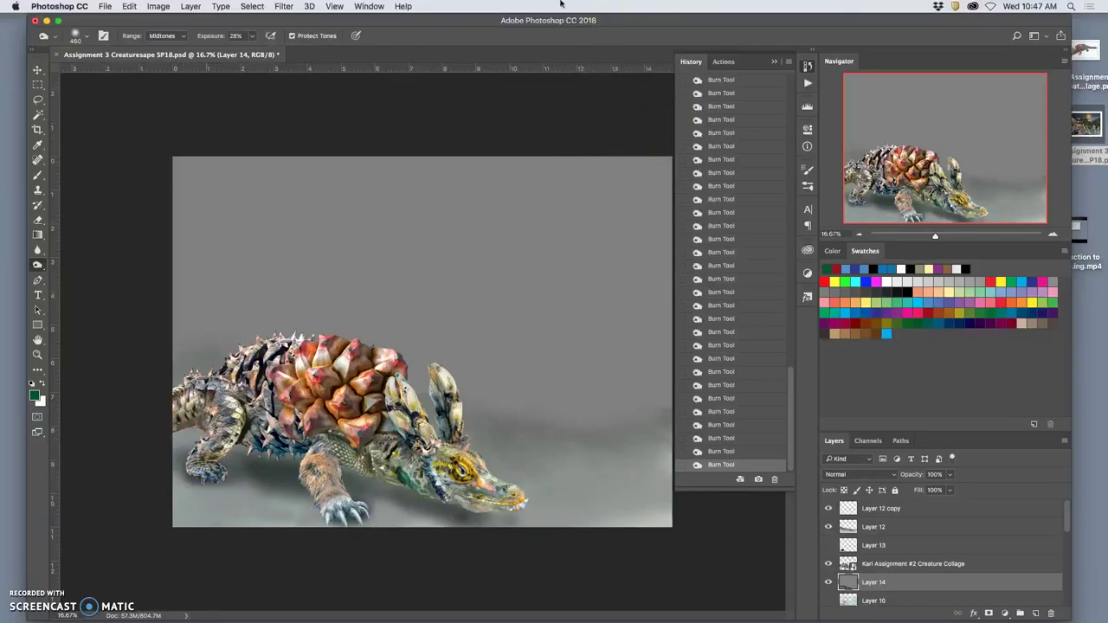
Soften the burned shadows on Layer 14 with a Gaussian Blur of 3.6 pixels radius.
{"action": "left_click", "coordinate": [286, 7]}
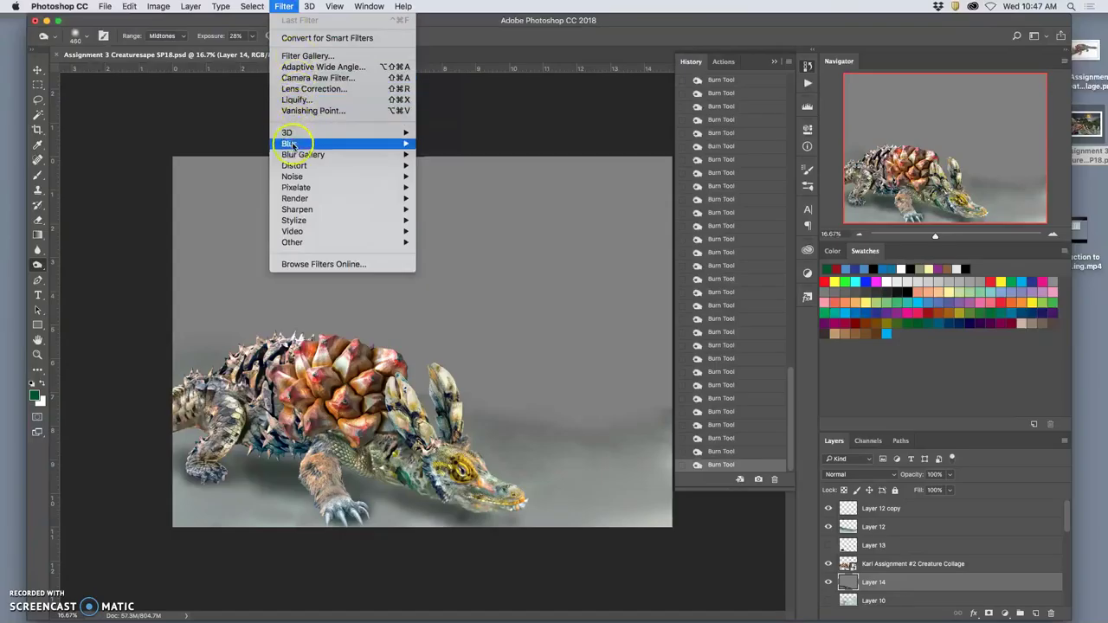
{"action": "mouse_move", "coordinate": [288, 143]}
{"action": "left_click", "coordinate": [463, 187]}
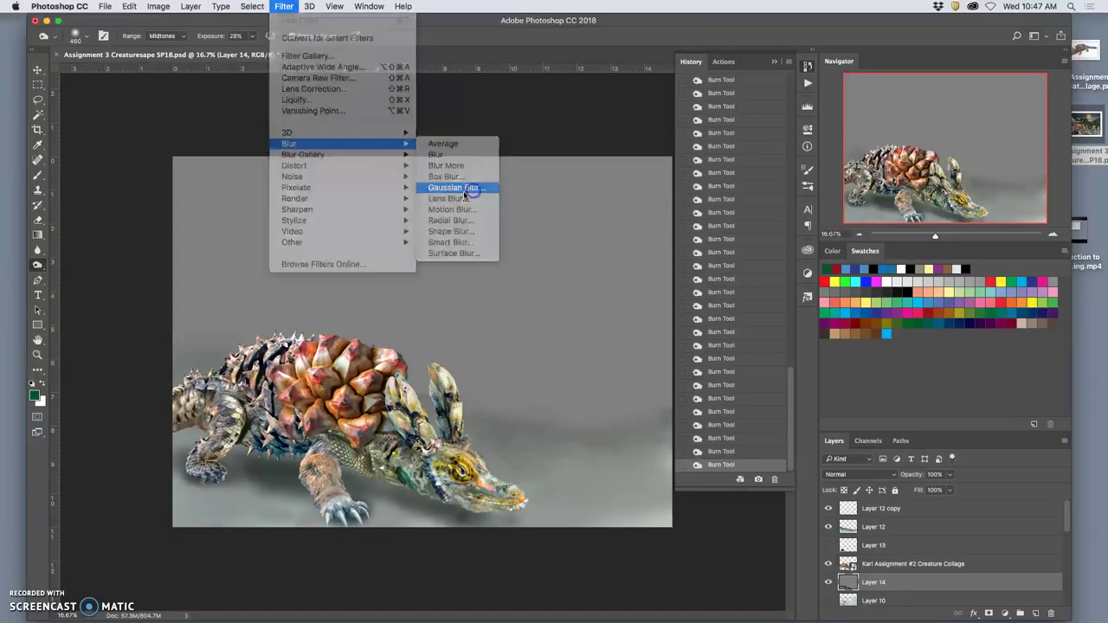
{"action": "left_click_drag", "start_coordinate": [581, 278], "coordinate": [613, 277]}
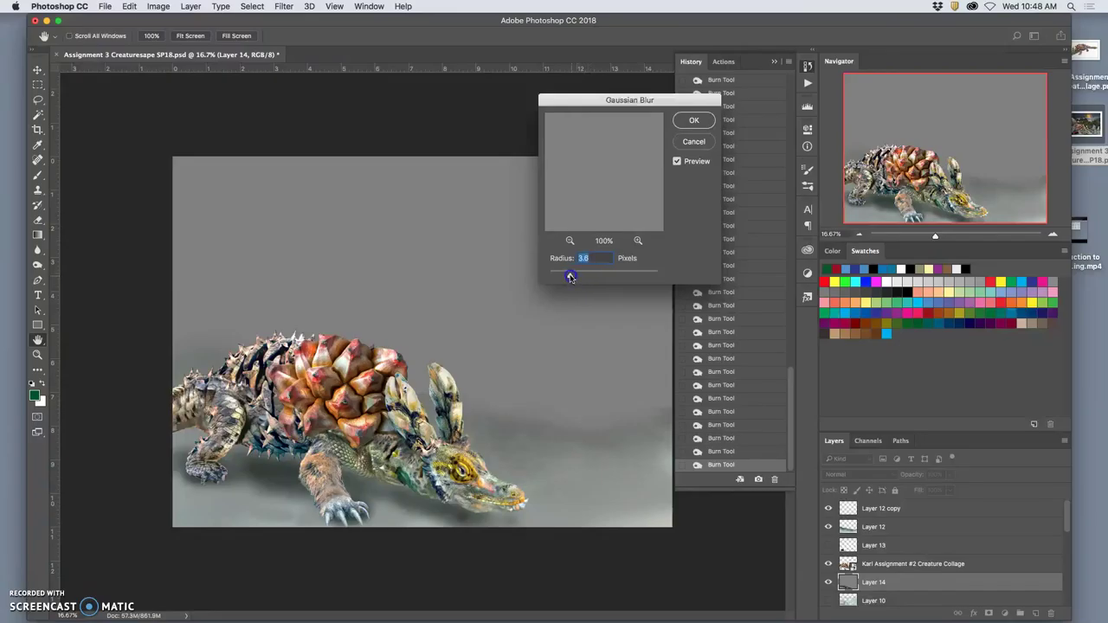
{"action": "left_click", "coordinate": [692, 121]}
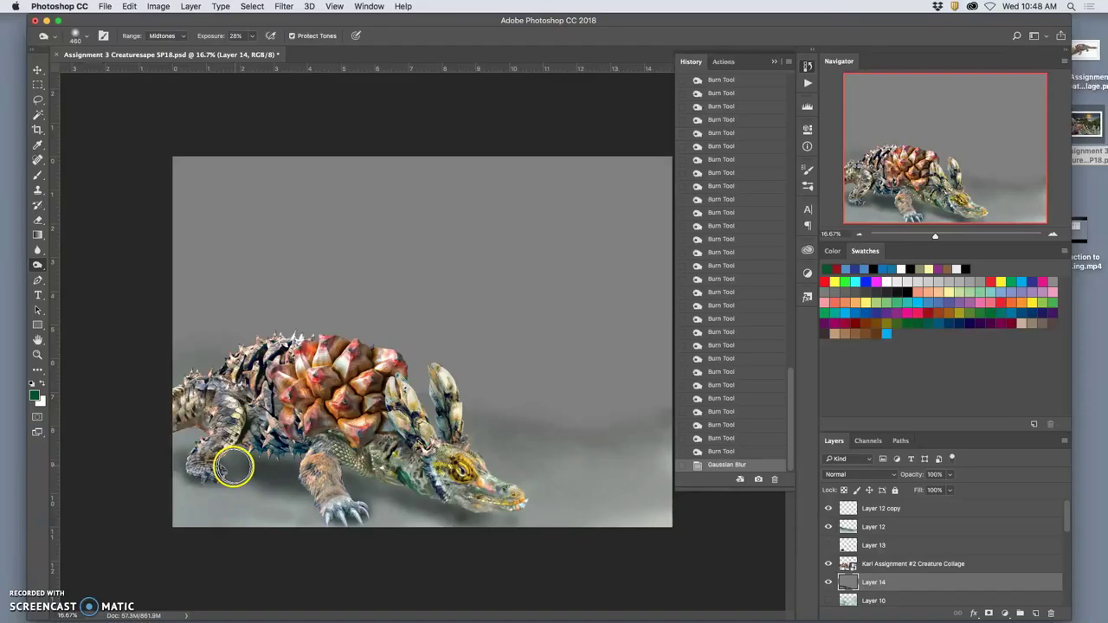
Burn a darker contact shadow on Layer 14 directly beneath the creature's rear foot.
{"action": "left_click_drag", "start_coordinate": [216, 471], "coordinate": [226, 472]}
{"action": "left_click", "coordinate": [202, 472]}
{"action": "left_click", "coordinate": [203, 472]}
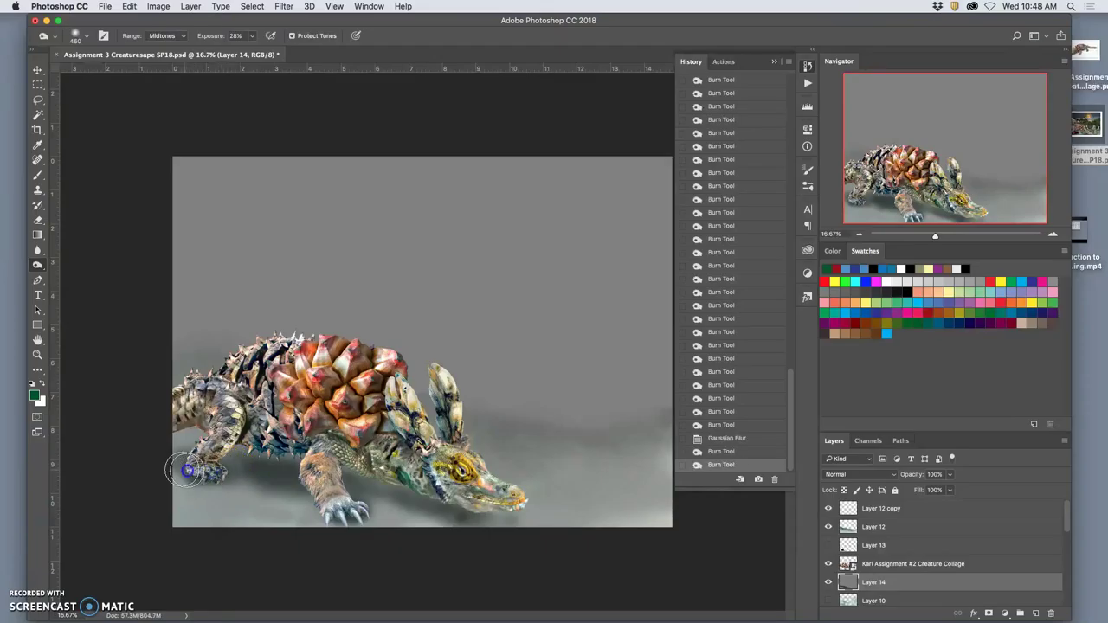
{"action": "left_click", "coordinate": [202, 473]}
{"action": "left_click", "coordinate": [202, 473]}
{"action": "left_click", "coordinate": [202, 472]}
{"action": "left_click", "coordinate": [203, 473]}
{"action": "left_click", "coordinate": [203, 474]}
{"action": "left_click", "coordinate": [202, 473]}
Burn a darker contact shadow on Layer 14 around the claws of the furry front foot.
{"action": "left_click", "coordinate": [344, 512]}
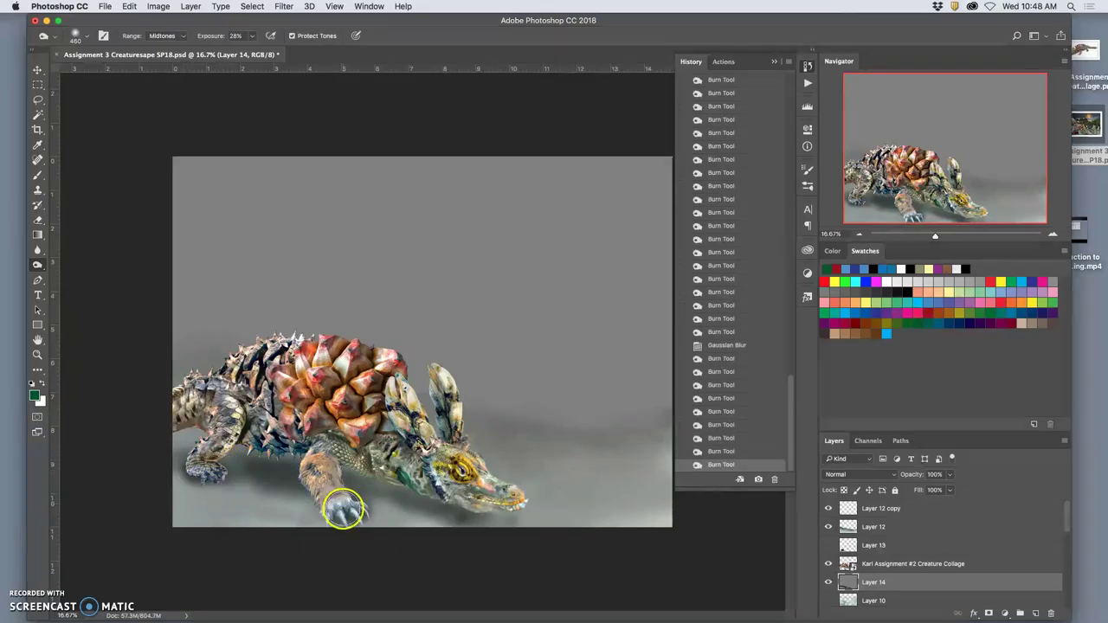
{"action": "left_click", "coordinate": [331, 511]}
{"action": "left_click", "coordinate": [325, 517]}
{"action": "left_click", "coordinate": [325, 518]}
{"action": "left_click", "coordinate": [324, 529]}
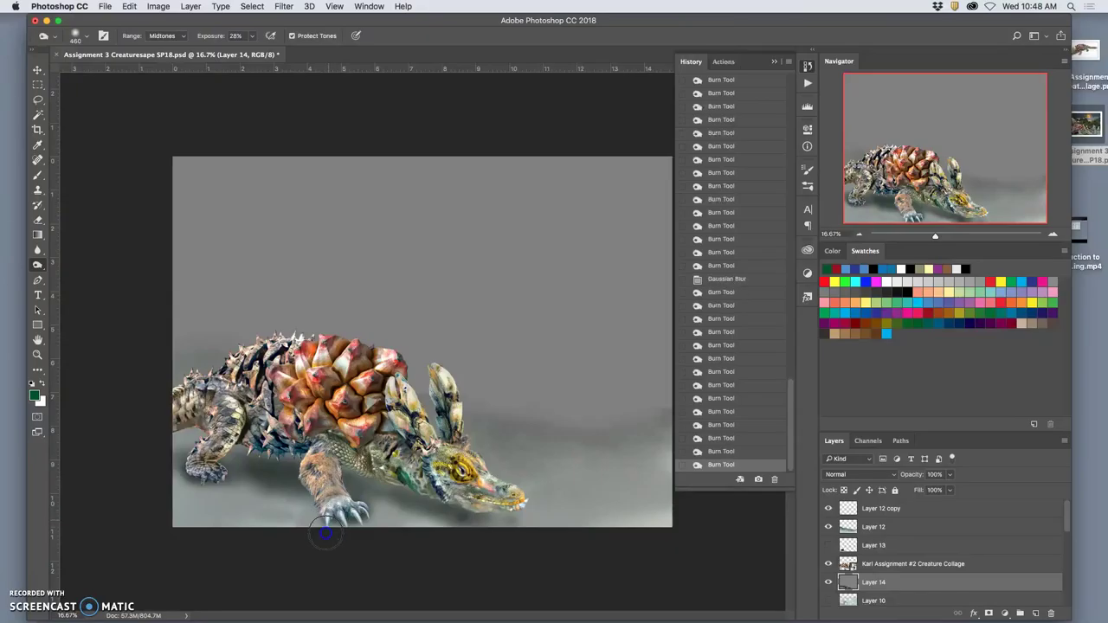
{"action": "left_click", "coordinate": [326, 523]}
{"action": "left_click", "coordinate": [327, 519]}
{"action": "left_click", "coordinate": [327, 518]}
{"action": "left_click", "coordinate": [325, 518]}
{"action": "left_click", "coordinate": [323, 517]}
{"action": "left_click", "coordinate": [323, 519]}
{"action": "left_click", "coordinate": [337, 514]}
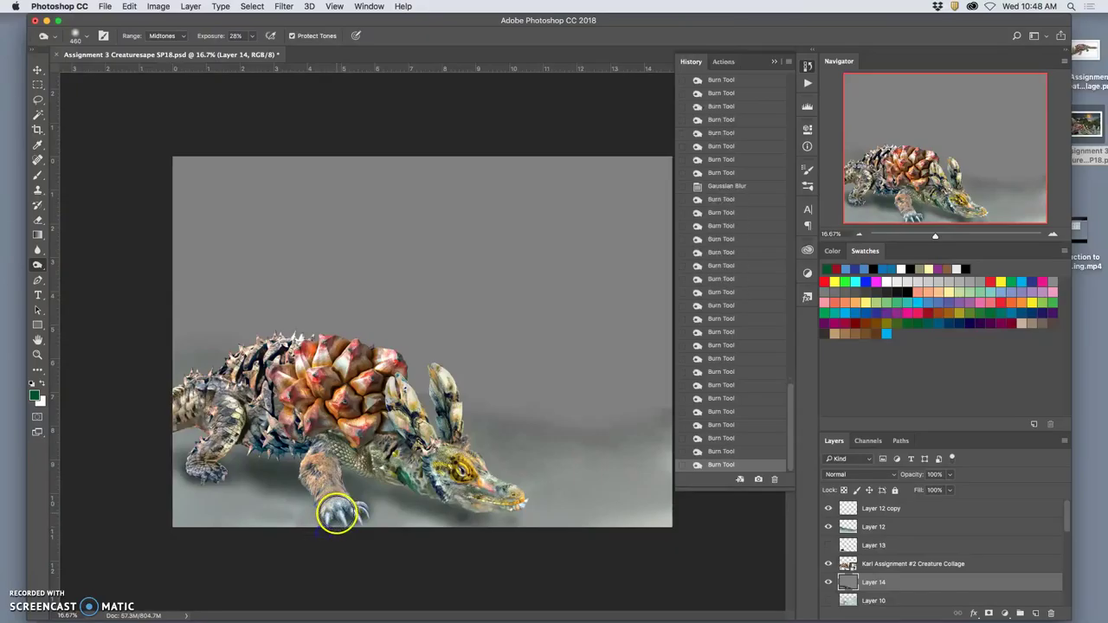
{"action": "left_click", "coordinate": [342, 515]}
{"action": "left_click", "coordinate": [343, 516]}
{"action": "left_click", "coordinate": [345, 517]}
{"action": "left_click", "coordinate": [350, 520]}
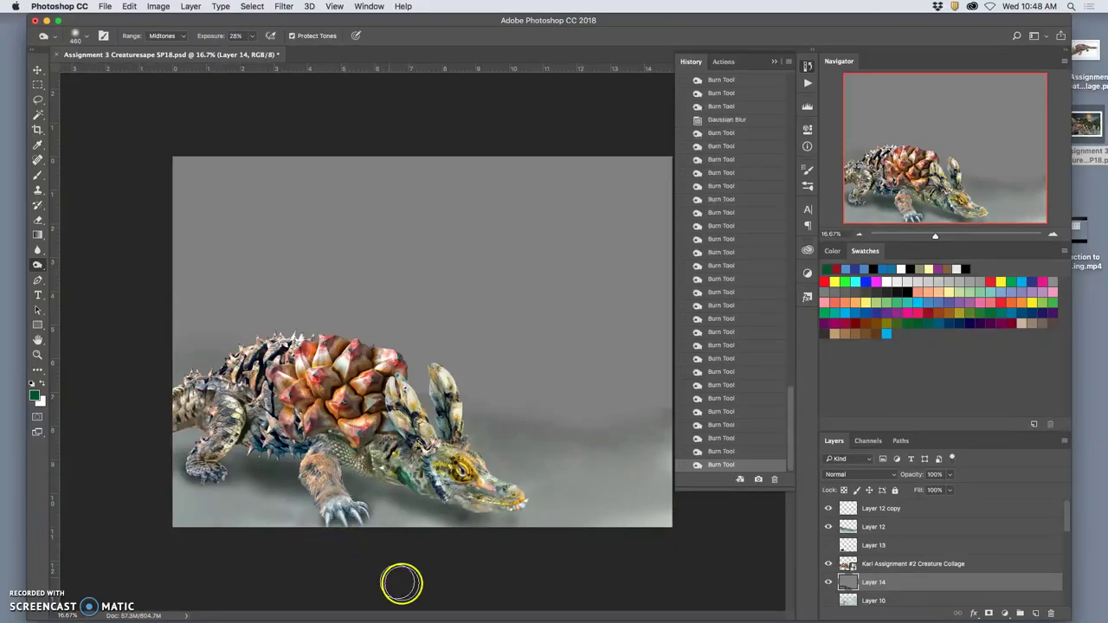
Burn close-up shadows on Layer 14 beside the front claws, beneath the jaw and behind the front leg.
{"action": "key", "text": "super+="}
{"action": "key", "text": "super+="}
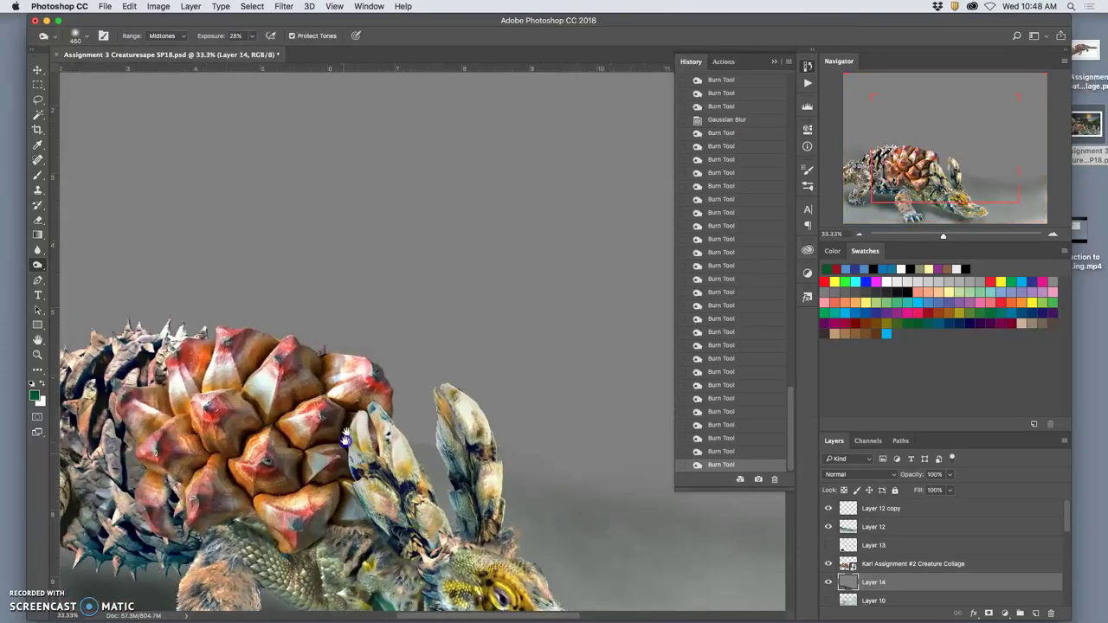
{"action": "left_click_drag", "start_coordinate": [349, 437], "coordinate": [414, 195]}
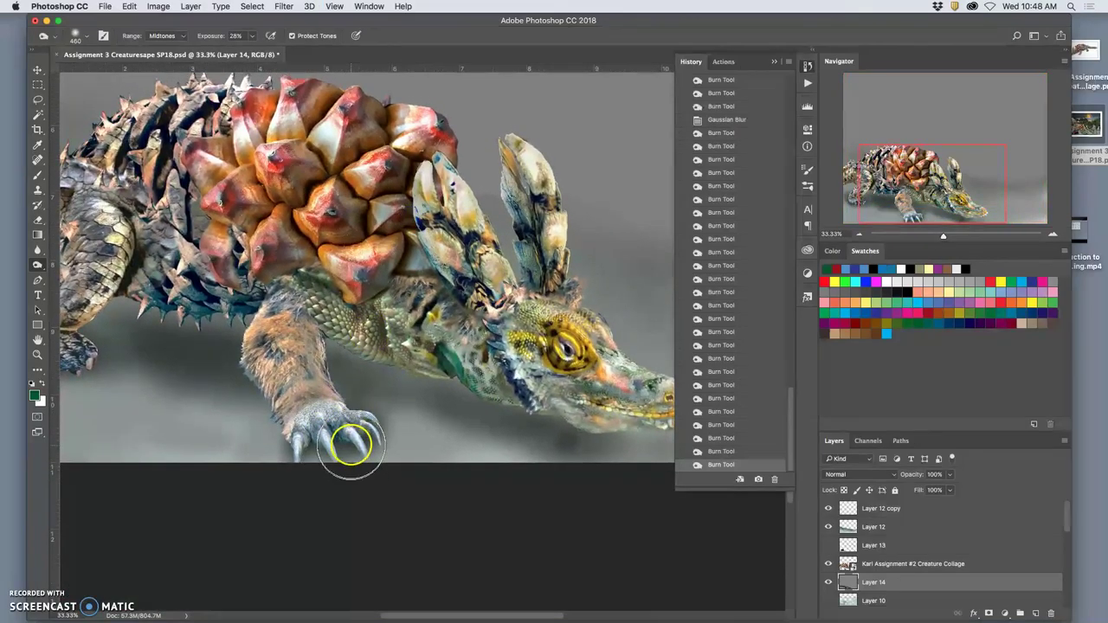
{"action": "left_click", "coordinate": [371, 437]}
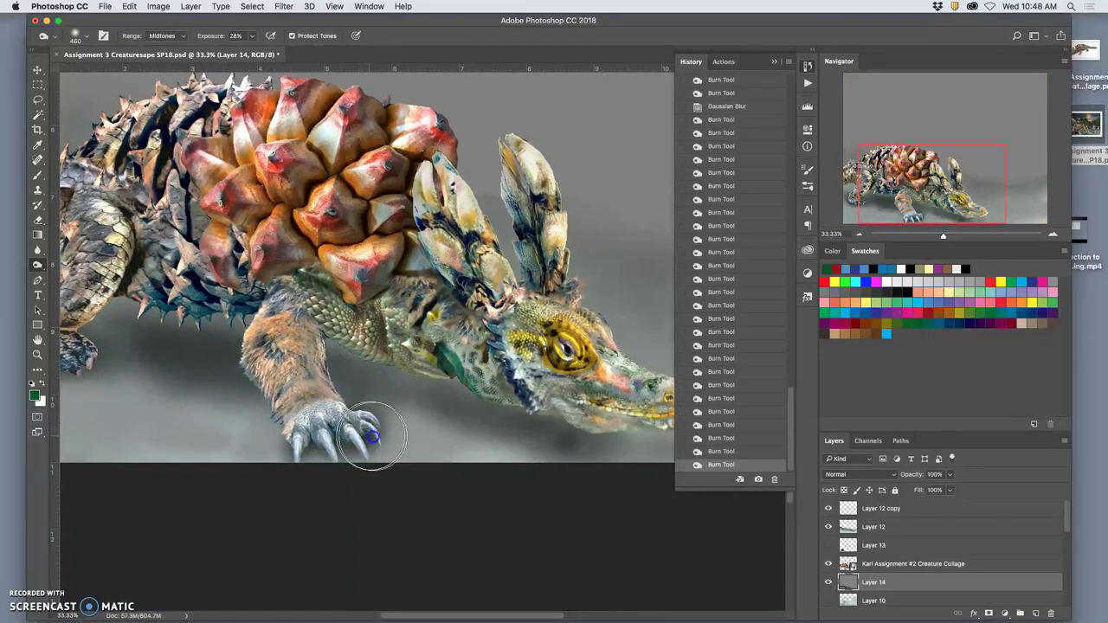
{"action": "left_click", "coordinate": [539, 425]}
{"action": "mouse_move", "coordinate": [539, 425]}
{"action": "left_mouse_down"}
{"action": "mouse_move", "coordinate": [564, 440]}
{"action": "mouse_move", "coordinate": [529, 434]}
{"action": "mouse_move", "coordinate": [610, 445]}
{"action": "left_mouse_up"}
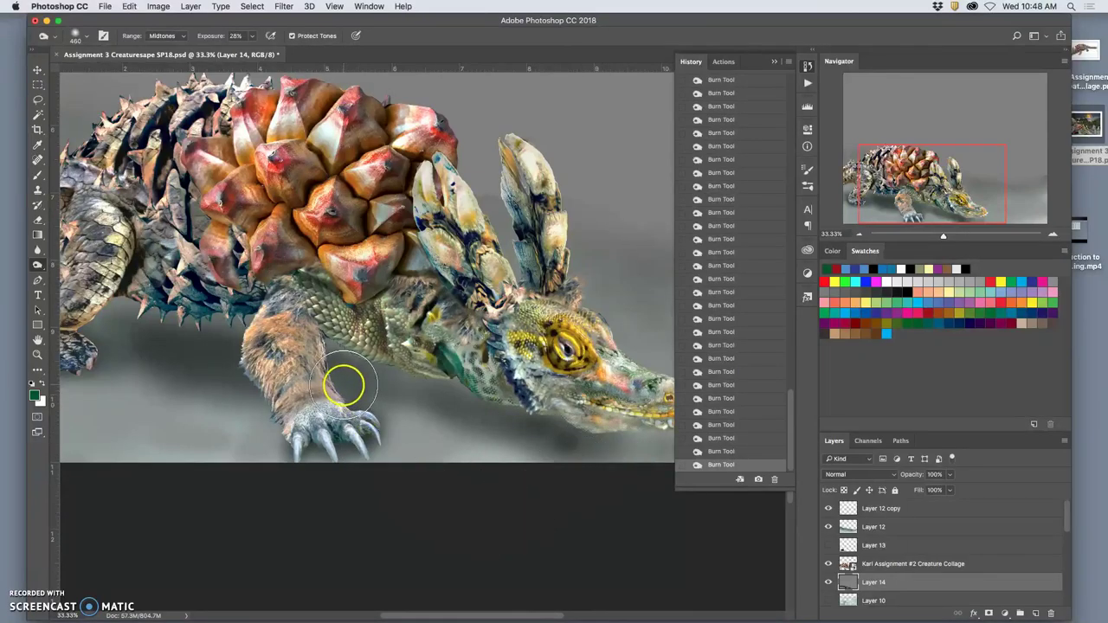
{"action": "mouse_move", "coordinate": [332, 383]}
{"action": "left_mouse_down"}
{"action": "mouse_move", "coordinate": [329, 370]}
{"action": "mouse_move", "coordinate": [427, 403]}
{"action": "mouse_move", "coordinate": [366, 391]}
{"action": "mouse_move", "coordinate": [420, 394]}
{"action": "mouse_move", "coordinate": [218, 328]}
{"action": "mouse_move", "coordinate": [418, 406]}
{"action": "mouse_move", "coordinate": [403, 401]}
{"action": "left_mouse_up"}
{"action": "key", "text": "super+minus"}
{"action": "key", "text": "super+minus"}
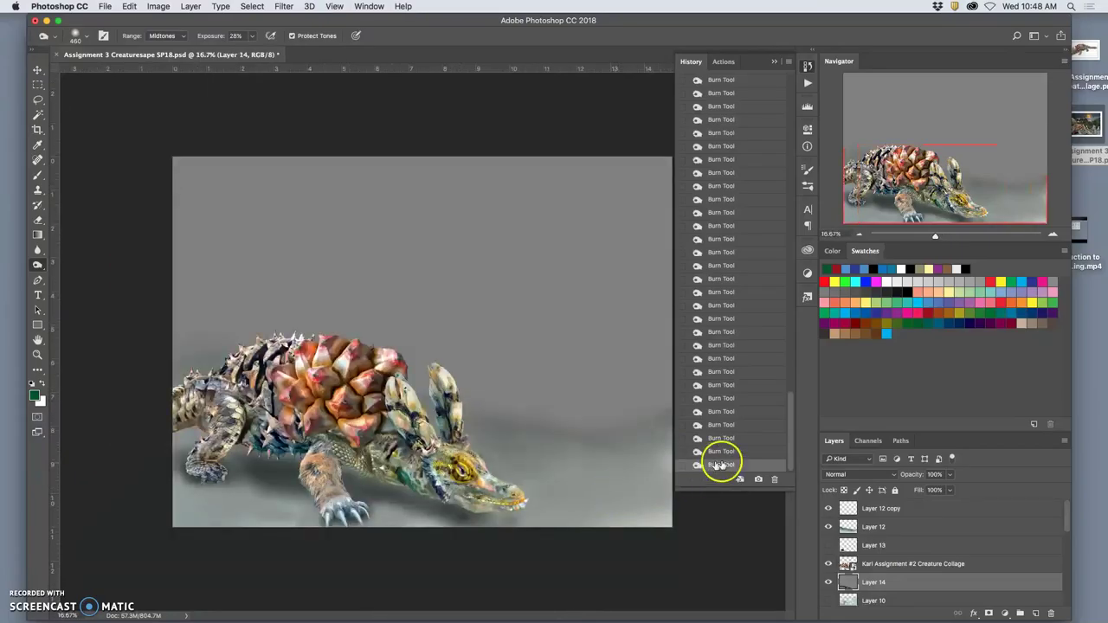
Set the blending mode of Layer 14 to Overlay.
{"action": "scroll", "coordinate": [894, 568], "scroll_direction": "down", "scroll_amount": 1}
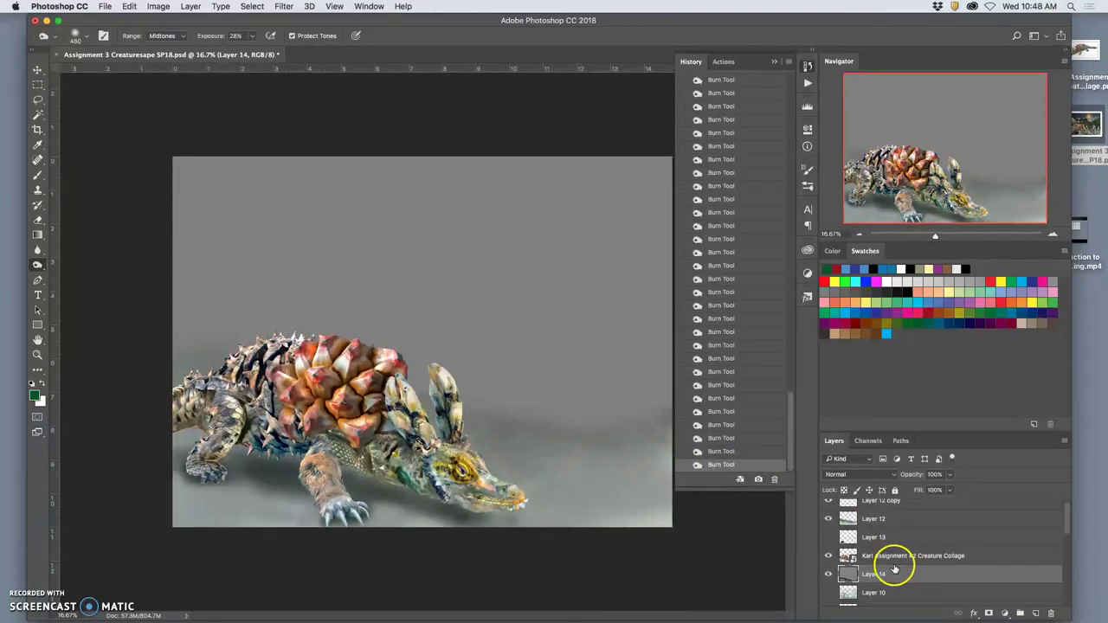
{"action": "left_click", "coordinate": [861, 476]}
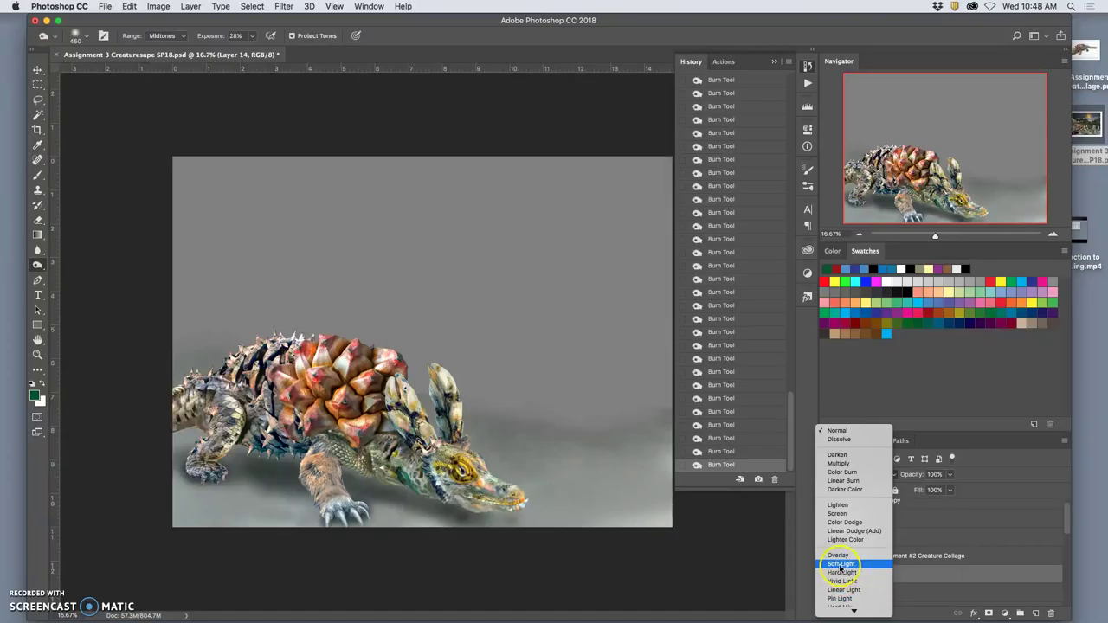
{"action": "left_click", "coordinate": [838, 556]}
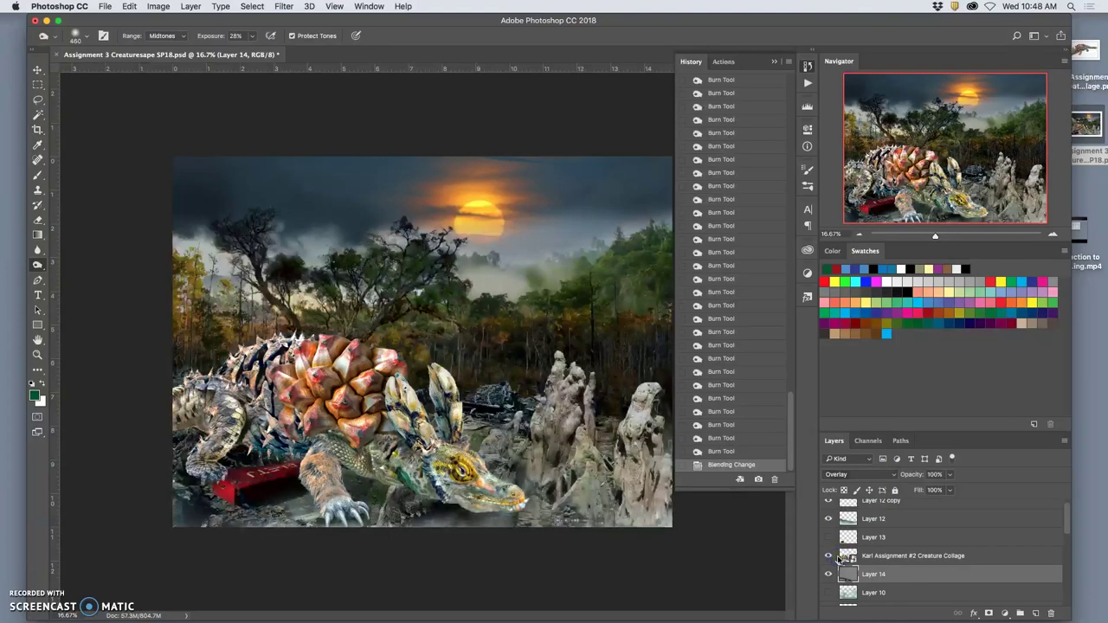
Toggle Layer 14 off and on to compare the swamp scene with and without the burned shadows.
{"action": "left_click", "coordinate": [829, 575]}
{"action": "left_click", "coordinate": [829, 575]}
{"action": "left_click", "coordinate": [828, 575]}
{"action": "left_click", "coordinate": [829, 575]}
{"action": "left_click", "coordinate": [828, 574]}
{"action": "left_click", "coordinate": [828, 575]}
Show Layer 13 with the red box, and toggle Layer 14 repeatedly to compare its shading around the box.
{"action": "left_click", "coordinate": [830, 555]}
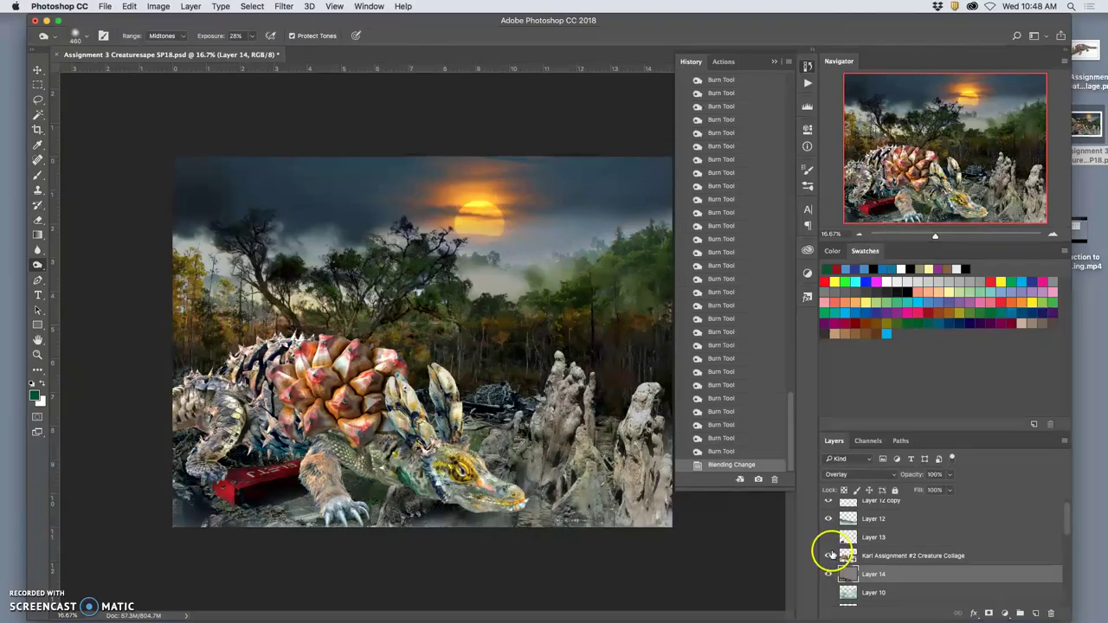
{"action": "left_click", "coordinate": [829, 538]}
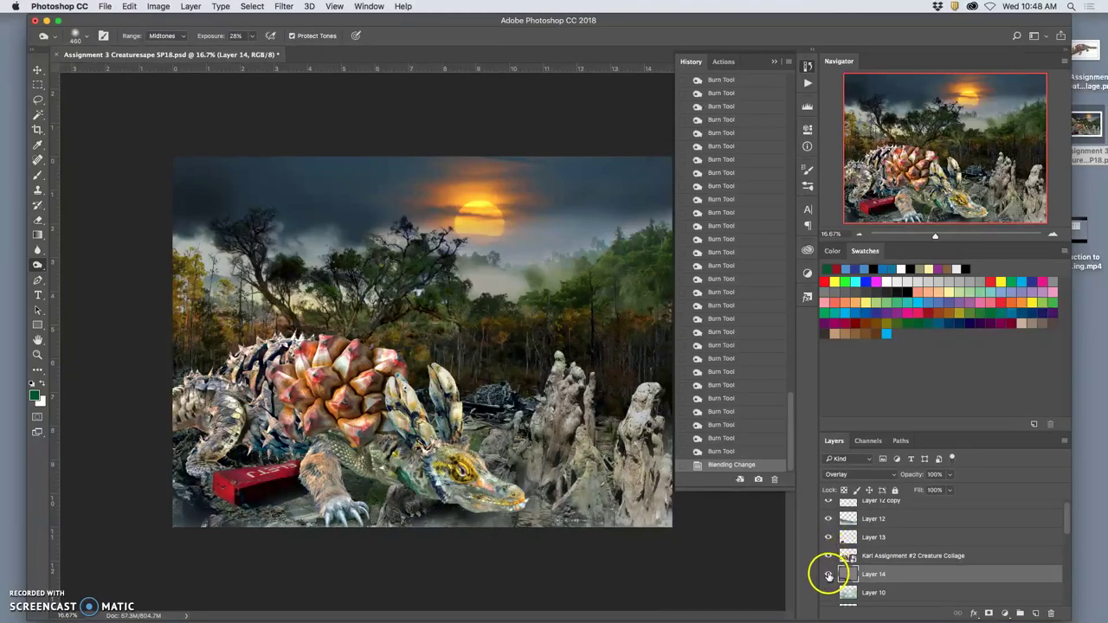
{"action": "left_click", "coordinate": [829, 574]}
{"action": "left_click", "coordinate": [829, 575]}
{"action": "left_click", "coordinate": [828, 574]}
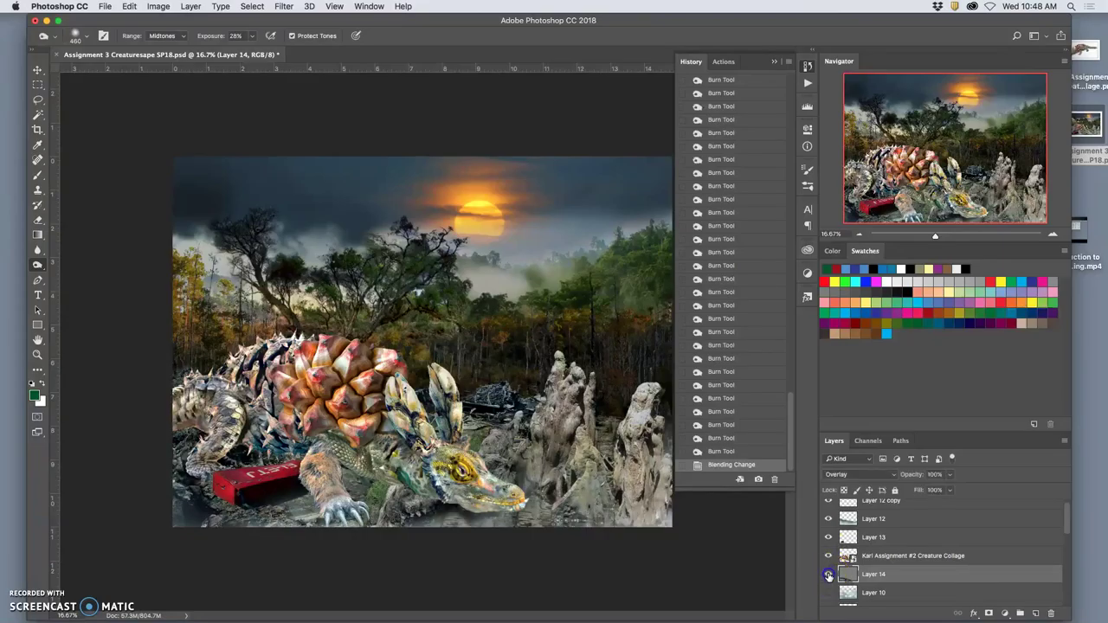
{"action": "left_click", "coordinate": [828, 575]}
{"action": "left_click", "coordinate": [829, 575]}
{"action": "left_click", "coordinate": [828, 575]}
{"action": "left_click", "coordinate": [829, 575]}
{"action": "left_click", "coordinate": [828, 575]}
{"action": "left_click", "coordinate": [829, 575]}
{"action": "left_click", "coordinate": [829, 575]}
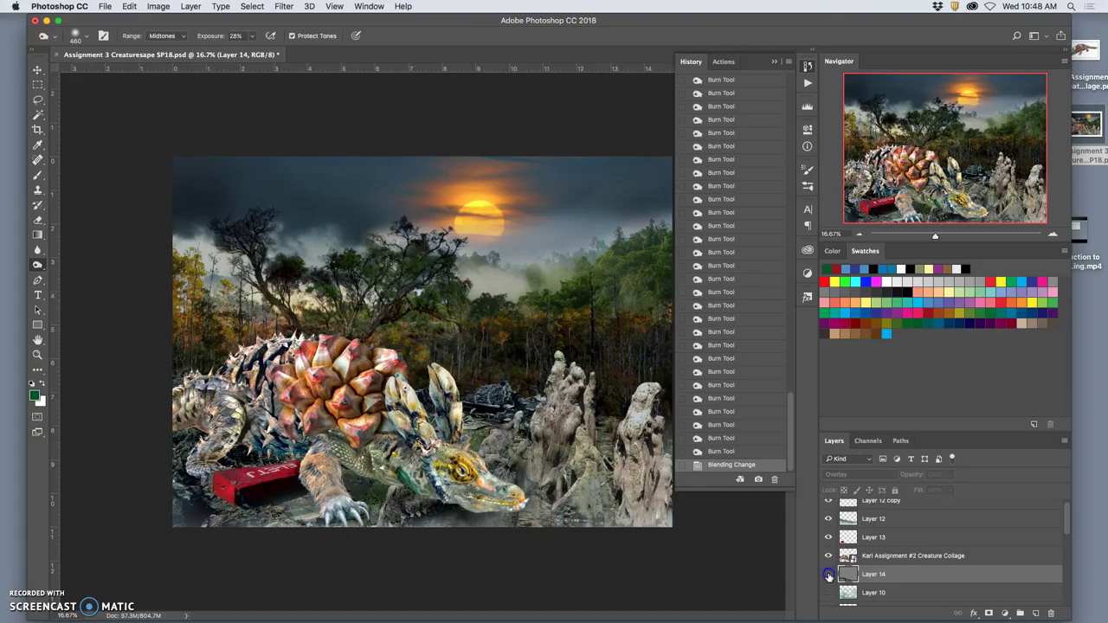
{"action": "left_click", "coordinate": [828, 574]}
{"action": "left_click", "coordinate": [829, 575]}
{"action": "left_click", "coordinate": [829, 575]}
{"action": "left_click", "coordinate": [829, 575]}
{"action": "left_click", "coordinate": [828, 575]}
{"action": "left_click", "coordinate": [829, 575]}
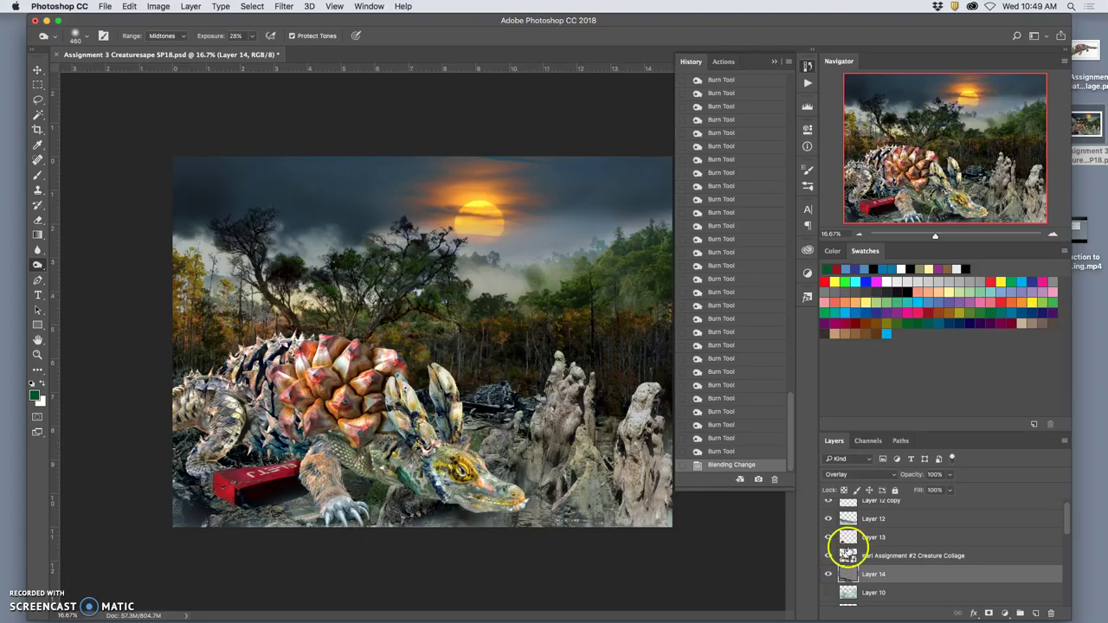
Move Layer 13 with the red box two levels down the layer stack, directly beneath Layer 14.
{"action": "left_click", "coordinate": [861, 538]}
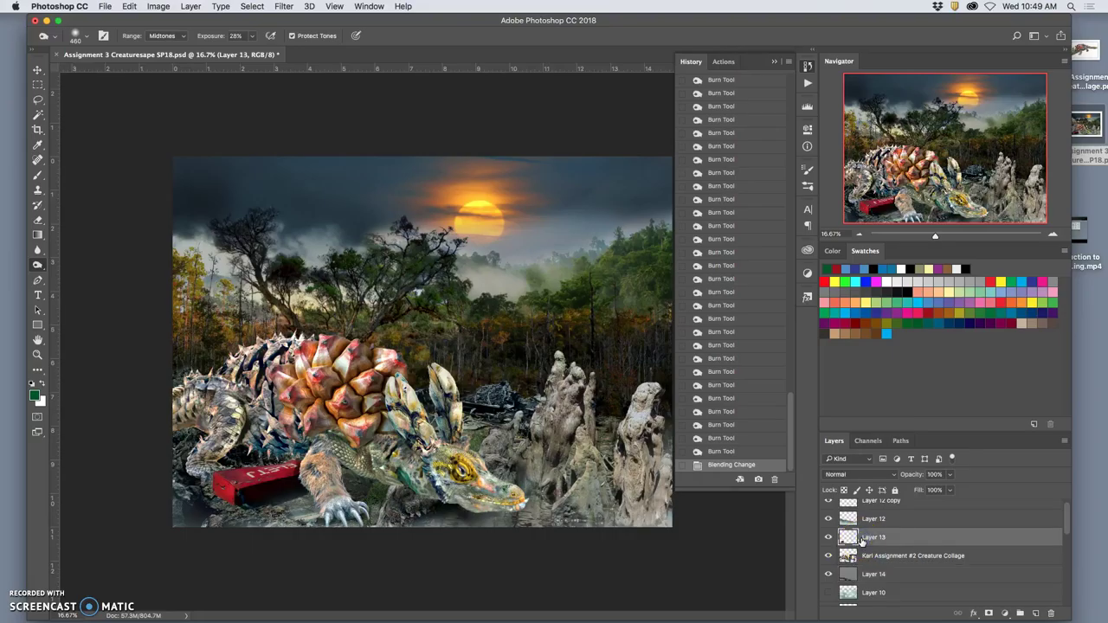
{"action": "key", "text": "super+bracketleft"}
{"action": "key", "text": "super+bracketleft"}
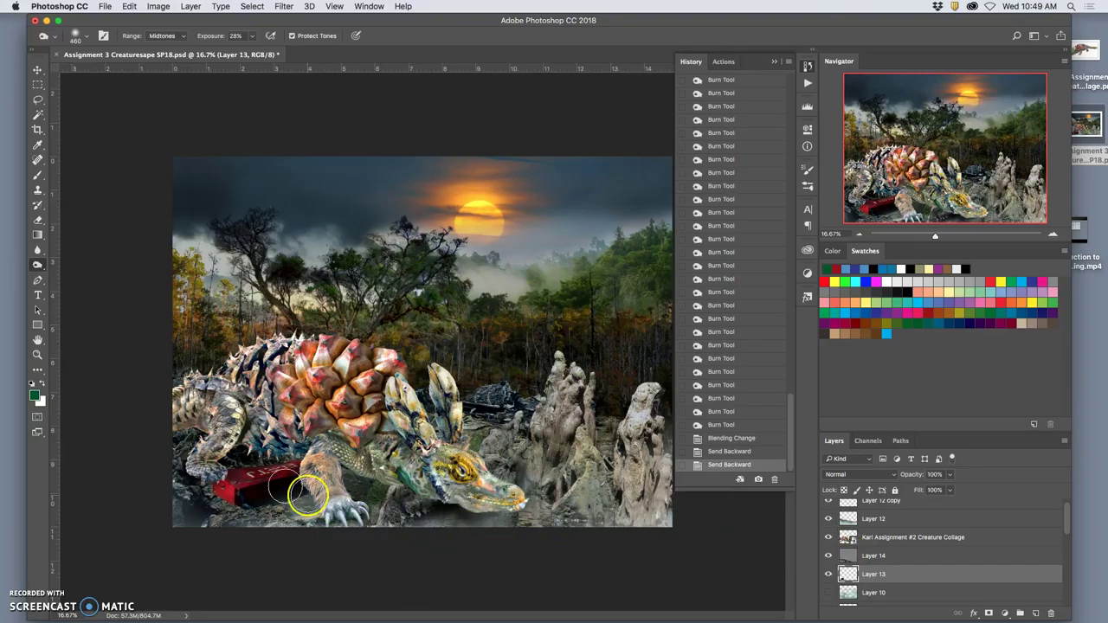
Lasso the creature's rear foot beside the red box on the Creature Collage layer and copy it to a new layer.
{"action": "left_click", "coordinate": [882, 539]}
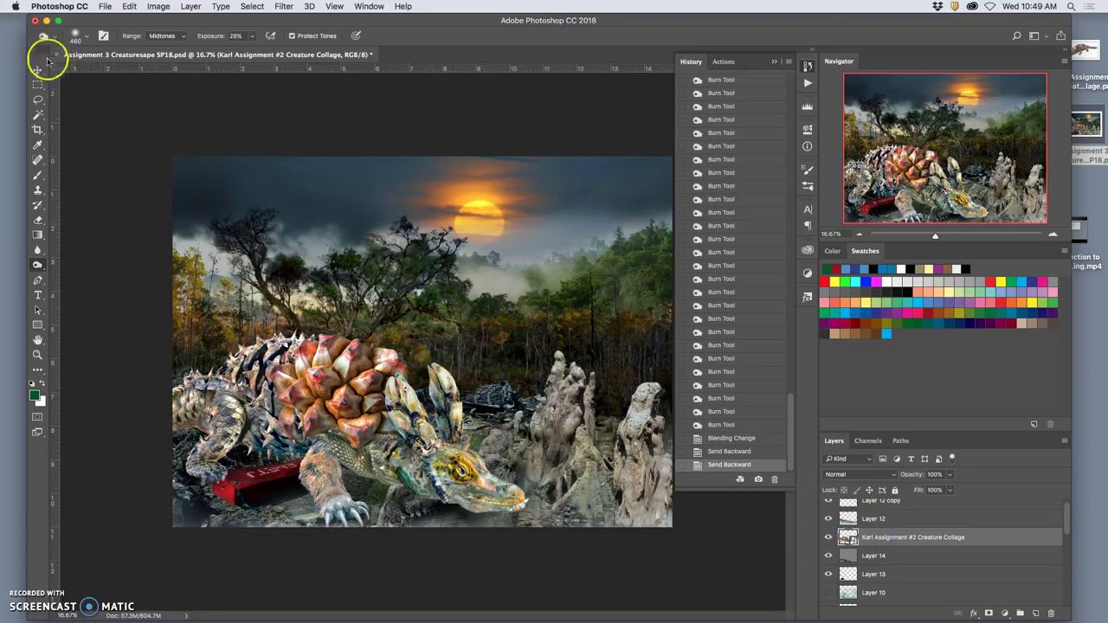
{"action": "left_click", "coordinate": [37, 100]}
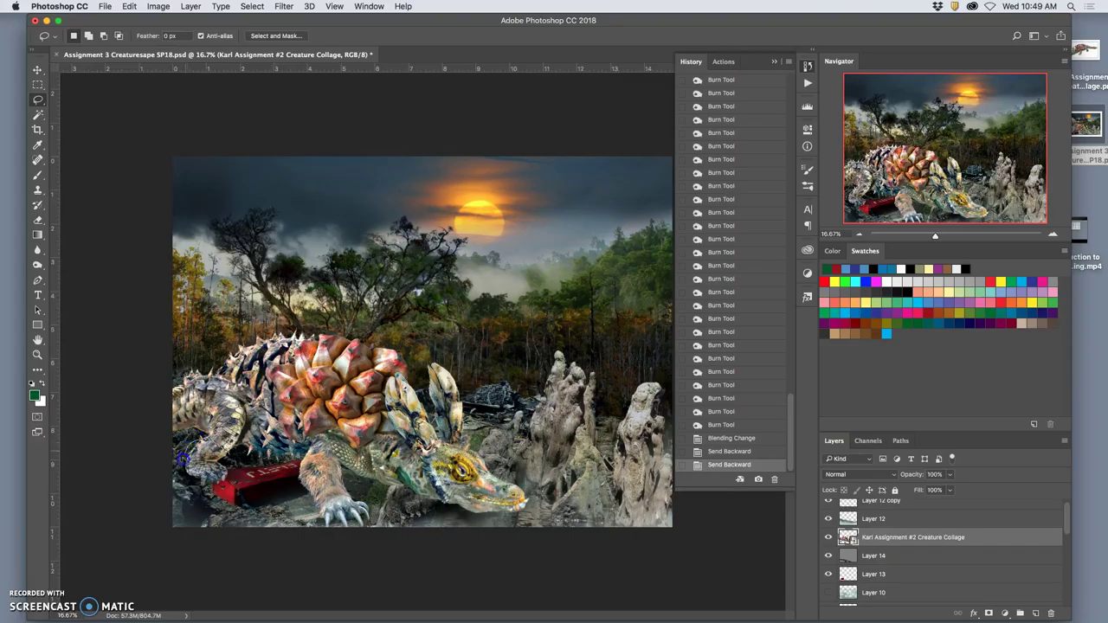
{"action": "left_click_drag", "start_coordinate": [231, 469], "coordinate": [227, 474]}
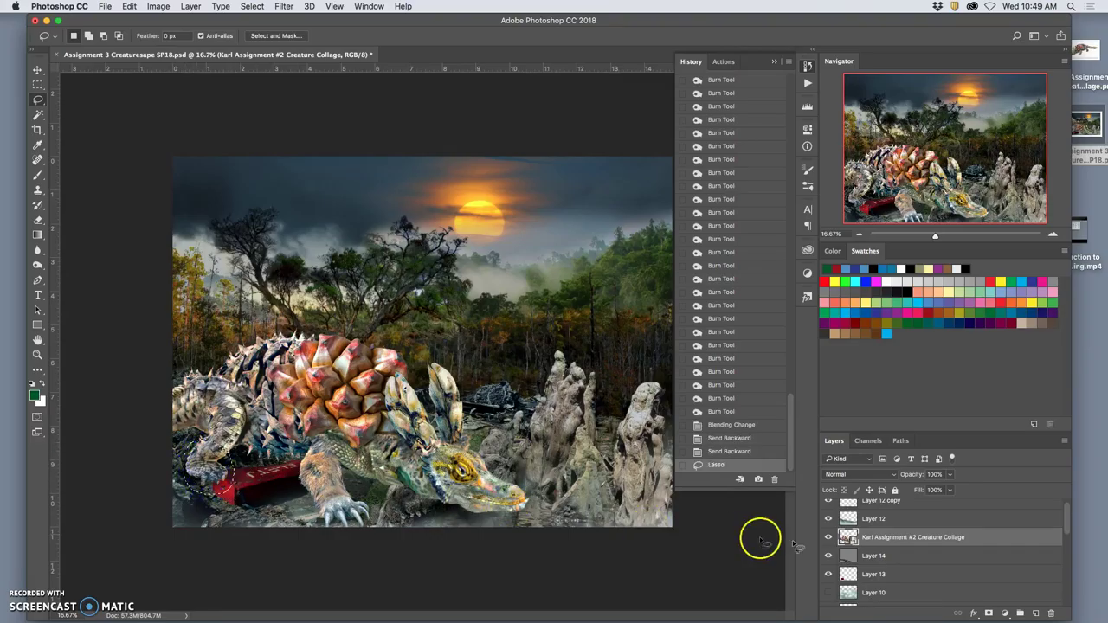
{"action": "key", "text": "super+j"}
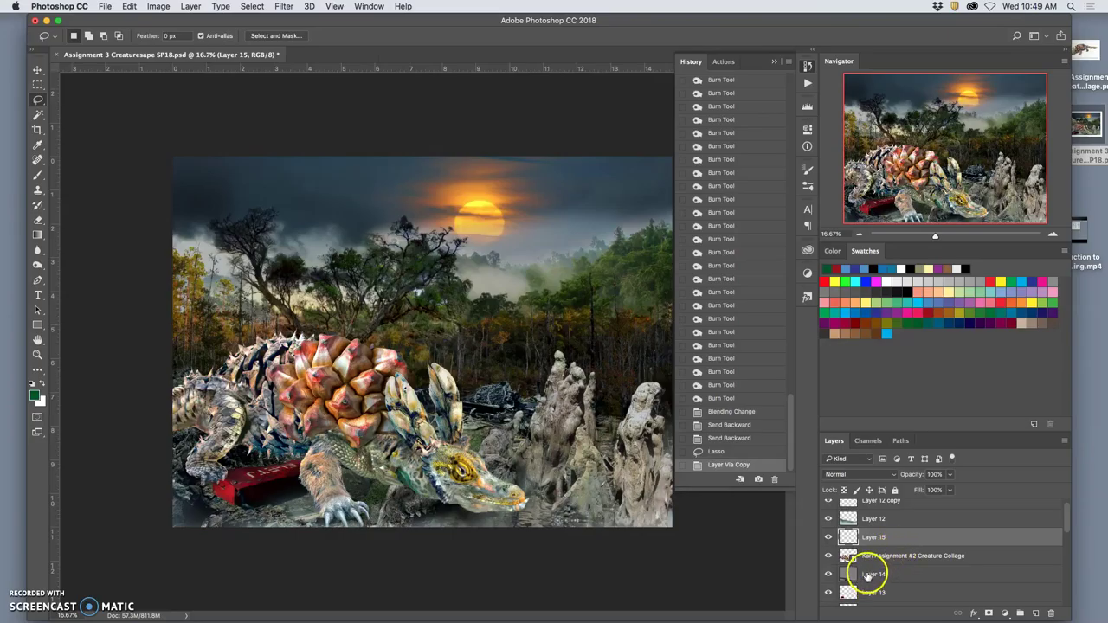
Move Layer 13 with the red box up directly above the Creature Collage layer, and delete Layer 15 with the copied foot.
{"action": "left_click_drag", "start_coordinate": [870, 561], "coordinate": [871, 592]}
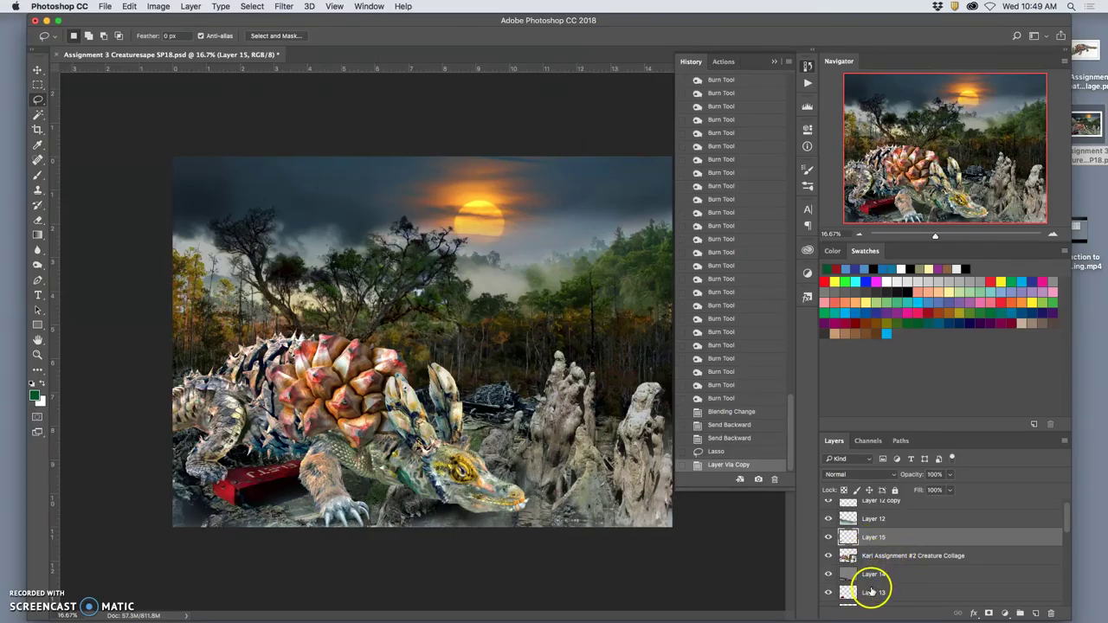
{"action": "left_click", "coordinate": [871, 592]}
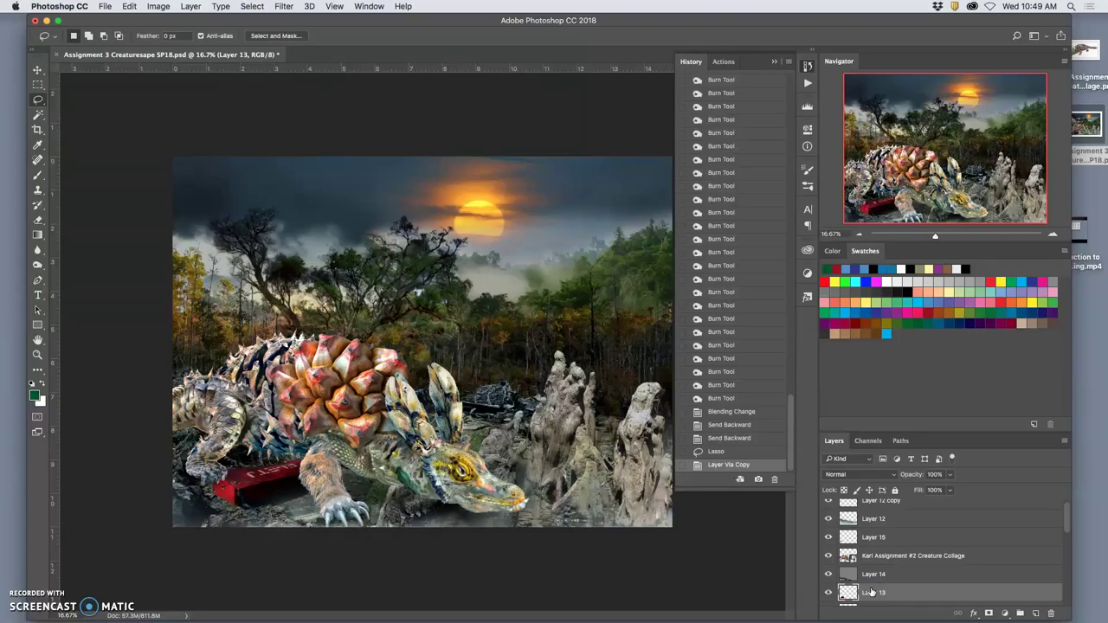
{"action": "key", "text": "super+bracketright"}
{"action": "key", "text": "super+bracketright"}
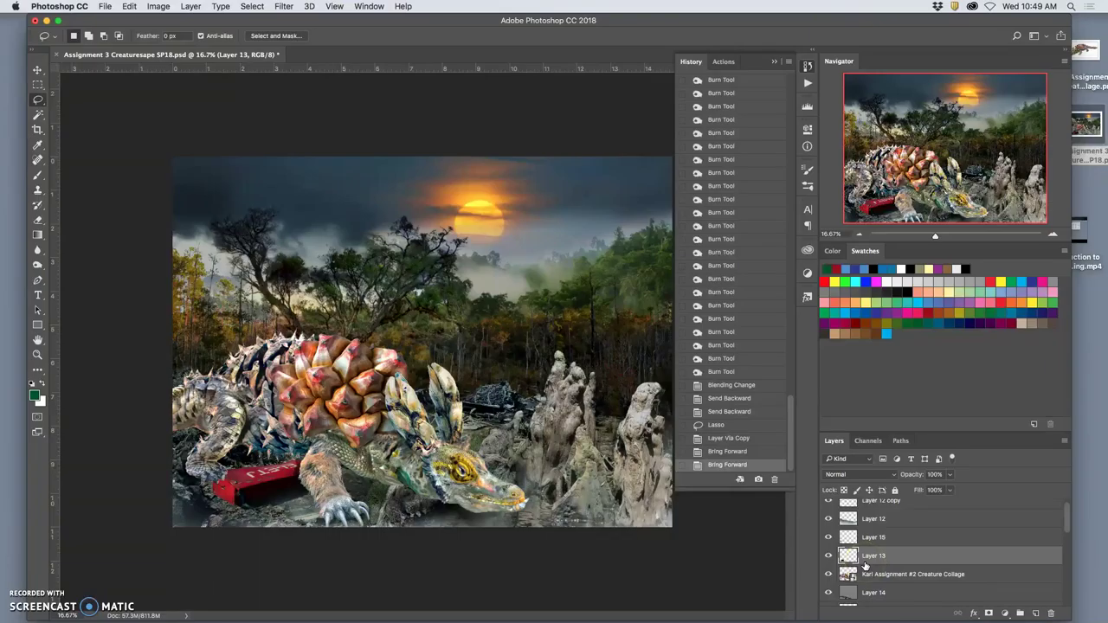
{"action": "left_click", "coordinate": [877, 538]}
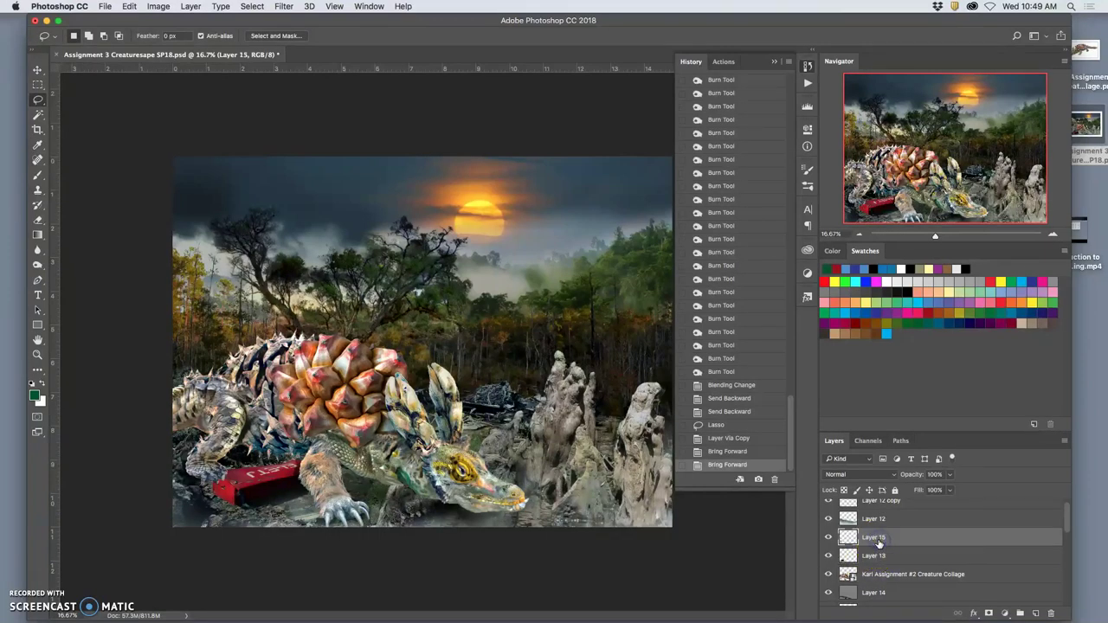
{"action": "key", "text": "BackSpace"}
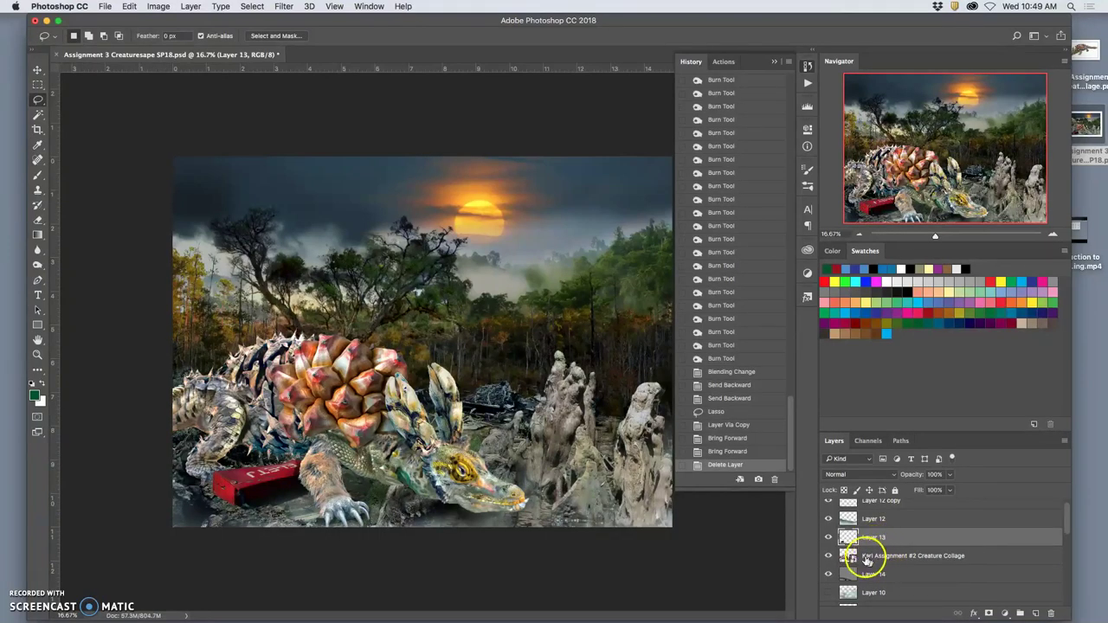
Toggle Layer 13 off and on to examine up close where the red box overlaps the creature's feet and belly.
{"action": "left_click", "coordinate": [829, 538]}
{"action": "left_click", "coordinate": [828, 538]}
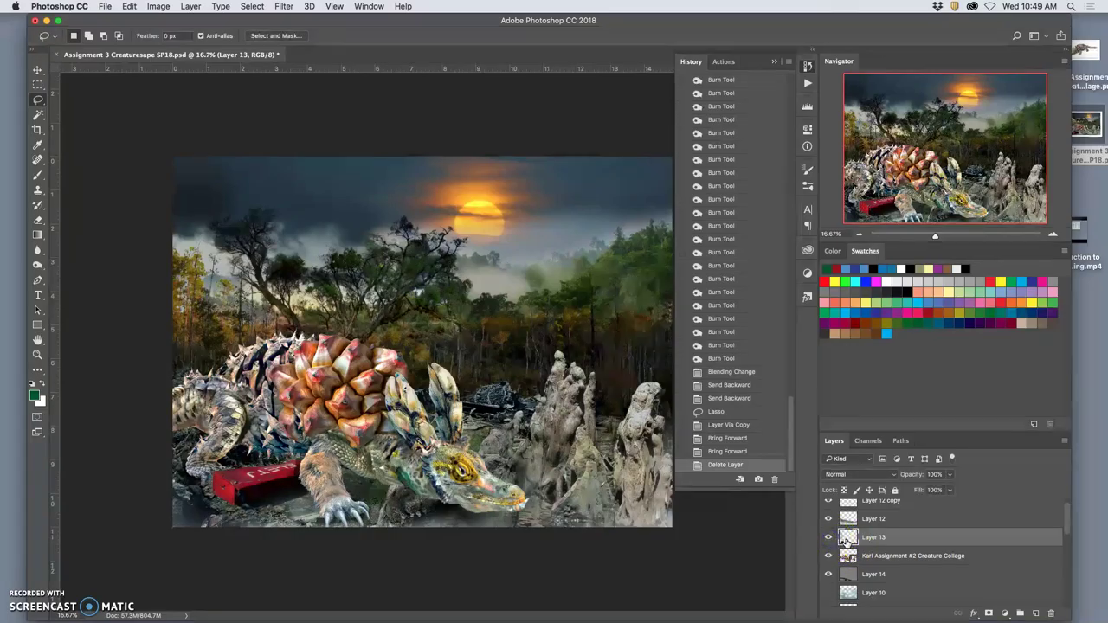
{"action": "key", "text": "super+plus"}
{"action": "key", "text": "super+plus"}
{"action": "scroll", "coordinate": [468, 506], "scroll_direction": "left", "scroll_amount": 5}
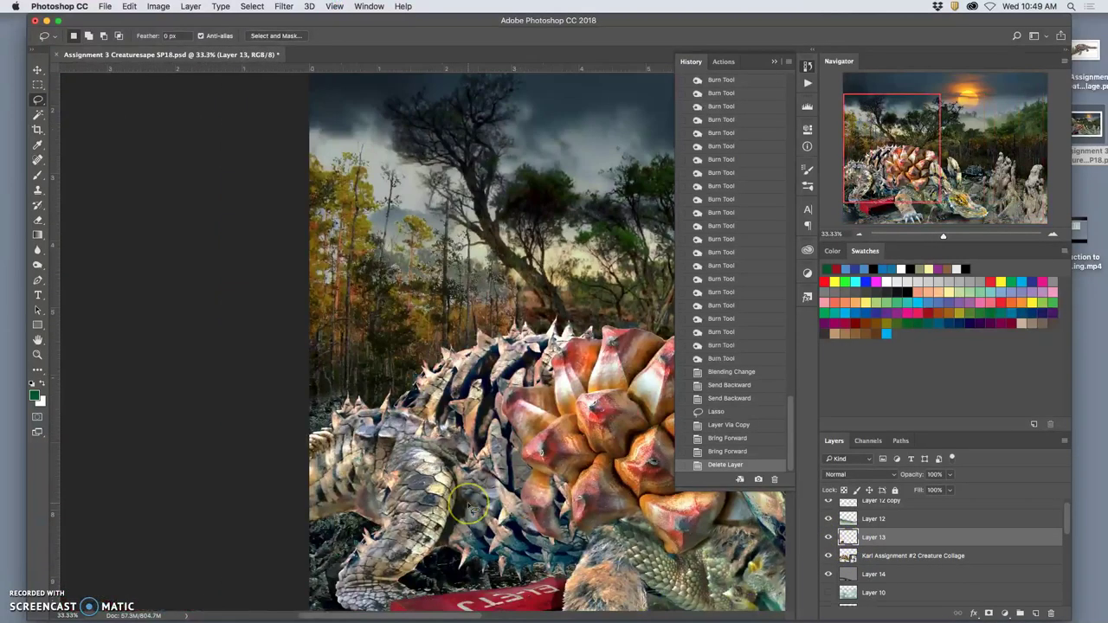
{"action": "scroll", "coordinate": [470, 508], "scroll_direction": "down", "scroll_amount": 3}
{"action": "left_click", "coordinate": [829, 538]}
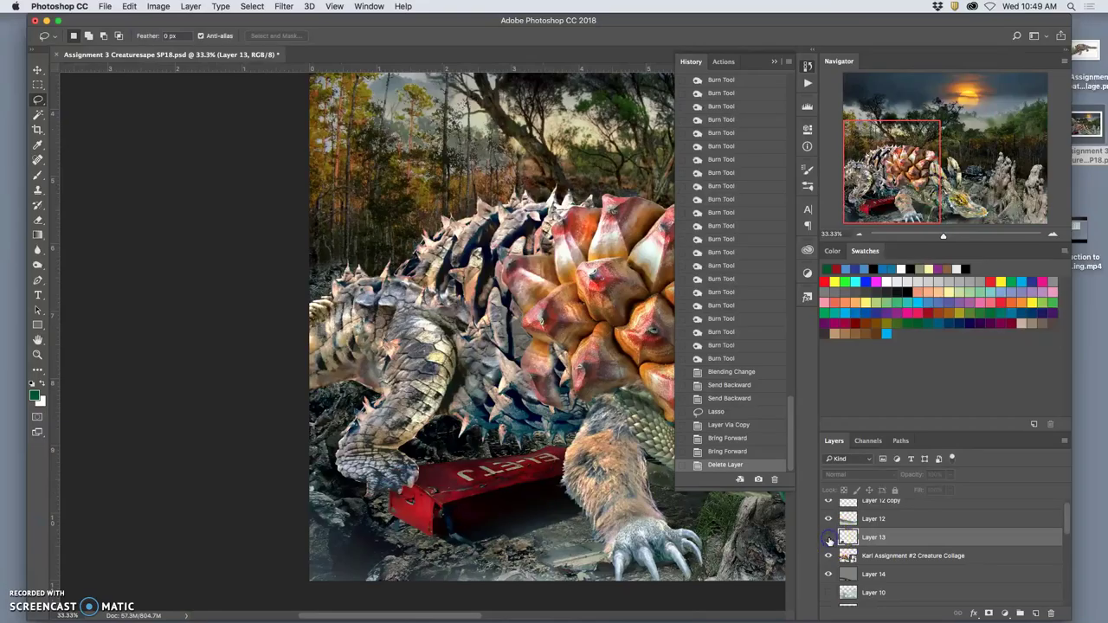
{"action": "left_click", "coordinate": [828, 537]}
{"action": "left_click", "coordinate": [110, 303]}
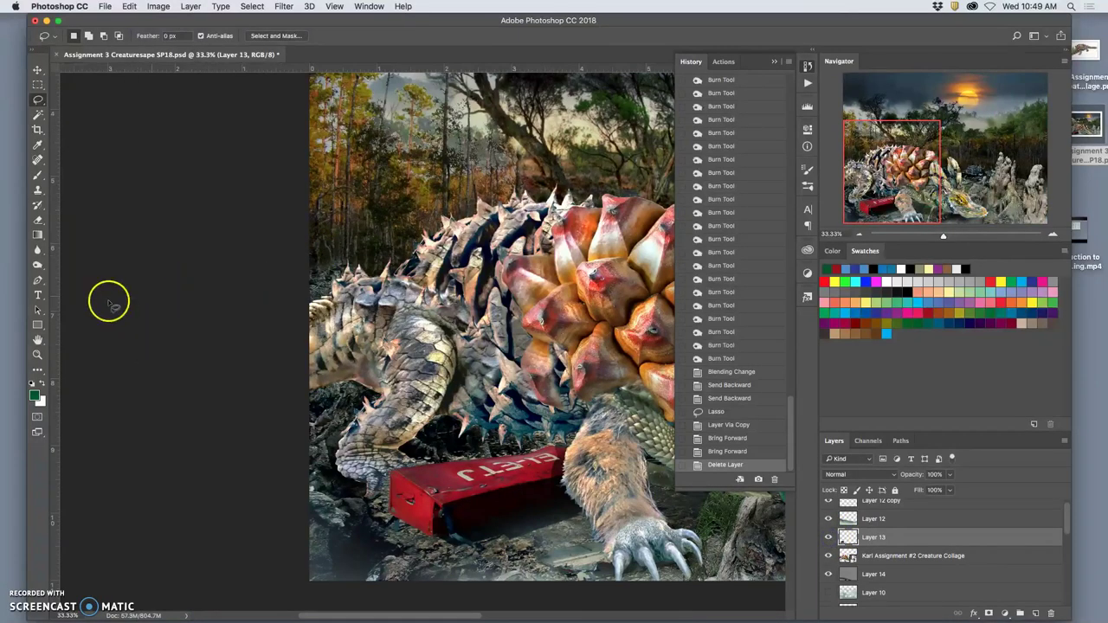
Try the Eraser on the red box beside the furry front leg, and revert to the state before those strokes.
{"action": "left_click", "coordinate": [37, 218]}
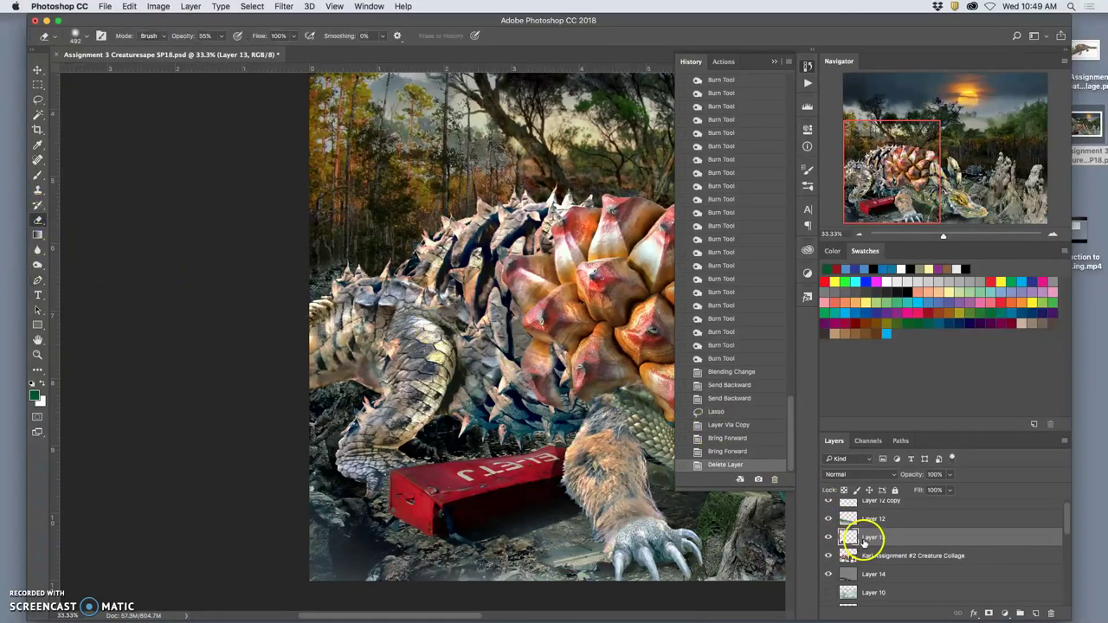
{"action": "mouse_move", "coordinate": [567, 475]}
{"action": "left_mouse_down"}
{"action": "mouse_move", "coordinate": [512, 445]}
{"action": "mouse_move", "coordinate": [532, 458]}
{"action": "mouse_move", "coordinate": [546, 450]}
{"action": "mouse_move", "coordinate": [528, 448]}
{"action": "mouse_move", "coordinate": [565, 475]}
{"action": "mouse_move", "coordinate": [602, 533]}
{"action": "left_mouse_up"}
{"action": "key", "text": "super+z"}
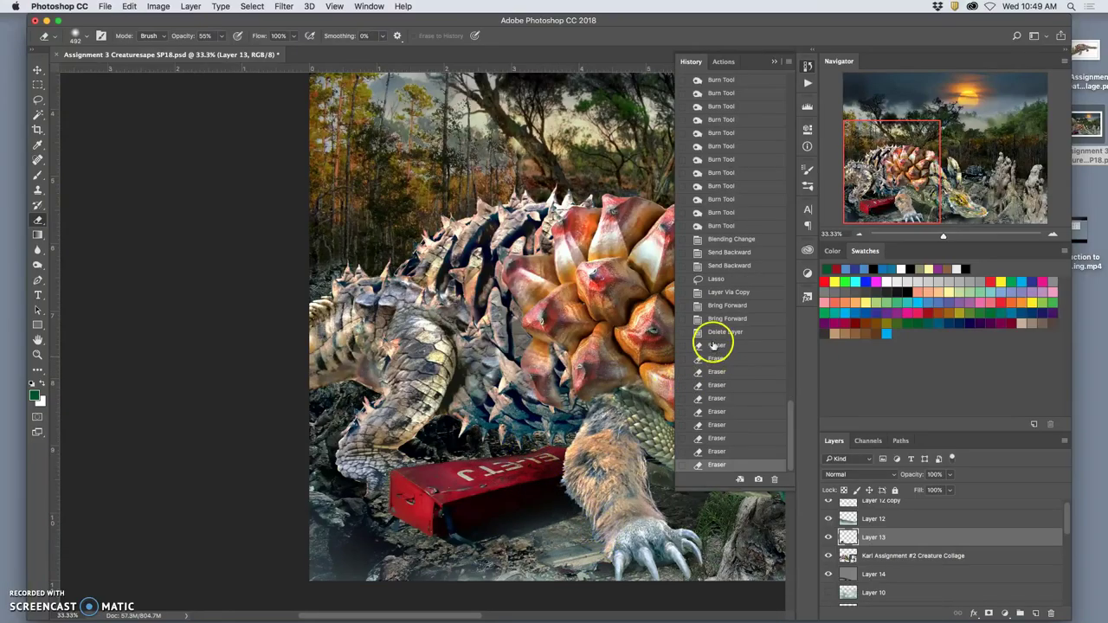
{"action": "left_click", "coordinate": [716, 336]}
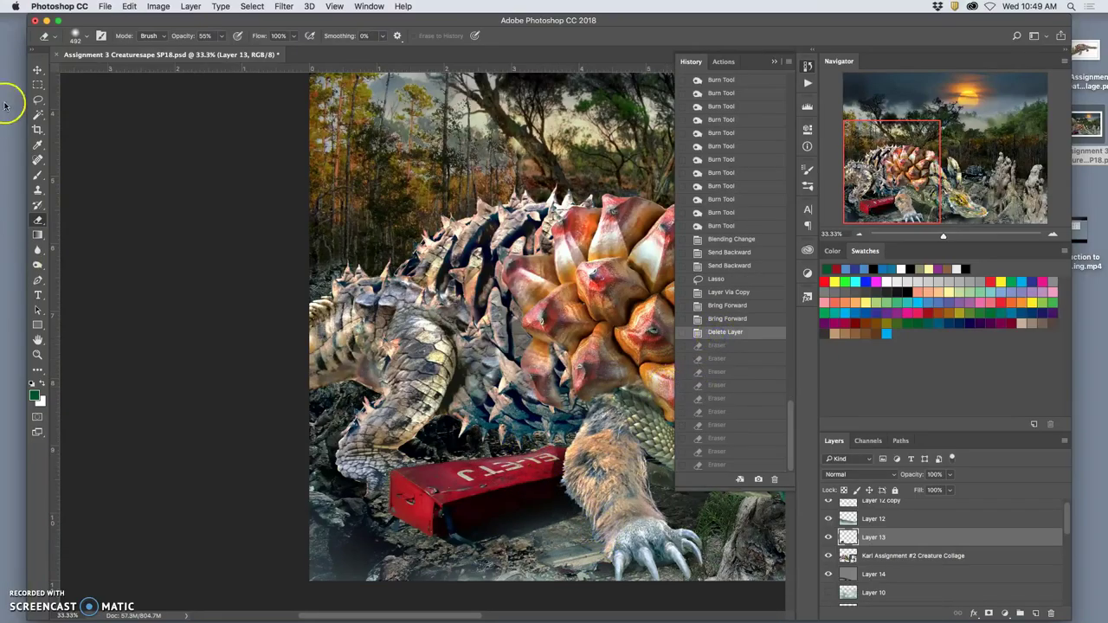
Set the eraser to 460 px with 74% hardness and erase the end of the red box overlapping the creature's furry front leg.
{"action": "left_click", "coordinate": [87, 39]}
{"action": "left_click_drag", "start_coordinate": [92, 70], "coordinate": [111, 71]}
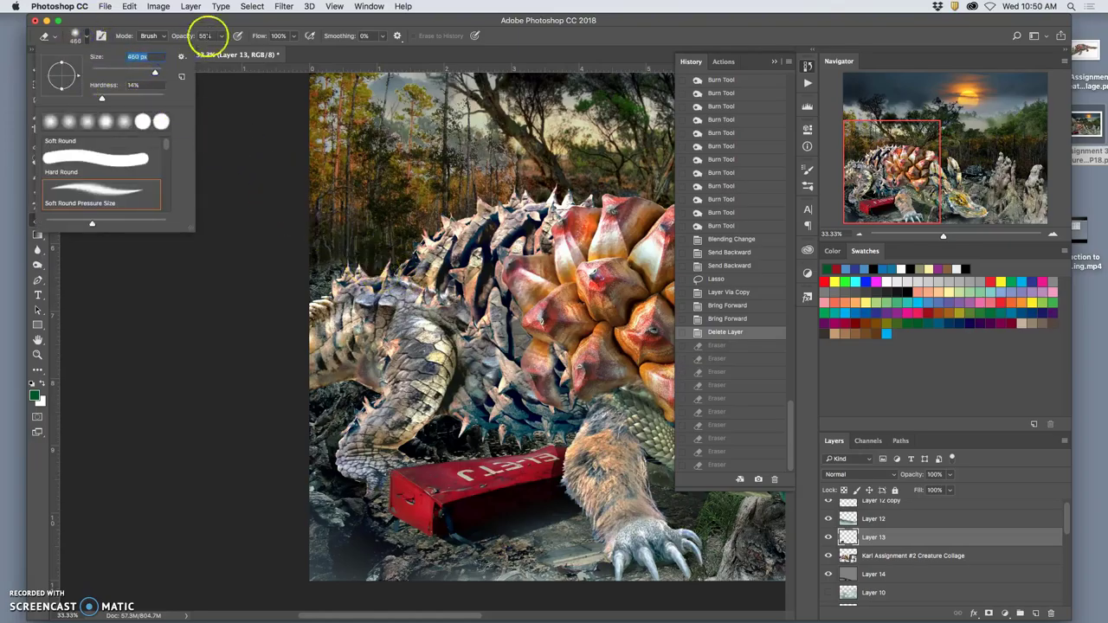
{"action": "left_click_drag", "start_coordinate": [102, 98], "coordinate": [141, 97]}
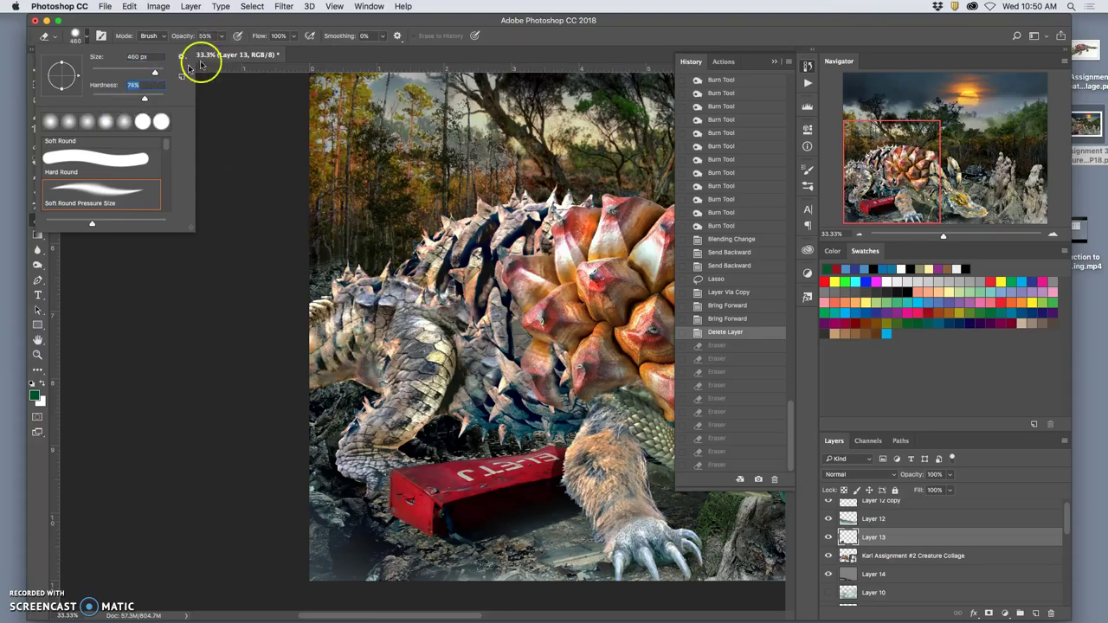
{"action": "mouse_move", "coordinate": [532, 445]}
{"action": "left_mouse_down"}
{"action": "mouse_move", "coordinate": [561, 485]}
{"action": "mouse_move", "coordinate": [511, 438]}
{"action": "mouse_move", "coordinate": [546, 471]}
{"action": "left_mouse_up"}
{"action": "mouse_move", "coordinate": [545, 470]}
{"action": "left_mouse_down"}
{"action": "mouse_move", "coordinate": [527, 447]}
{"action": "mouse_move", "coordinate": [554, 476]}
{"action": "mouse_move", "coordinate": [518, 444]}
{"action": "mouse_move", "coordinate": [546, 487]}
{"action": "left_mouse_up"}
{"action": "mouse_move", "coordinate": [546, 487]}
{"action": "left_mouse_down"}
{"action": "mouse_move", "coordinate": [508, 442]}
{"action": "mouse_move", "coordinate": [544, 492]}
{"action": "left_mouse_up"}
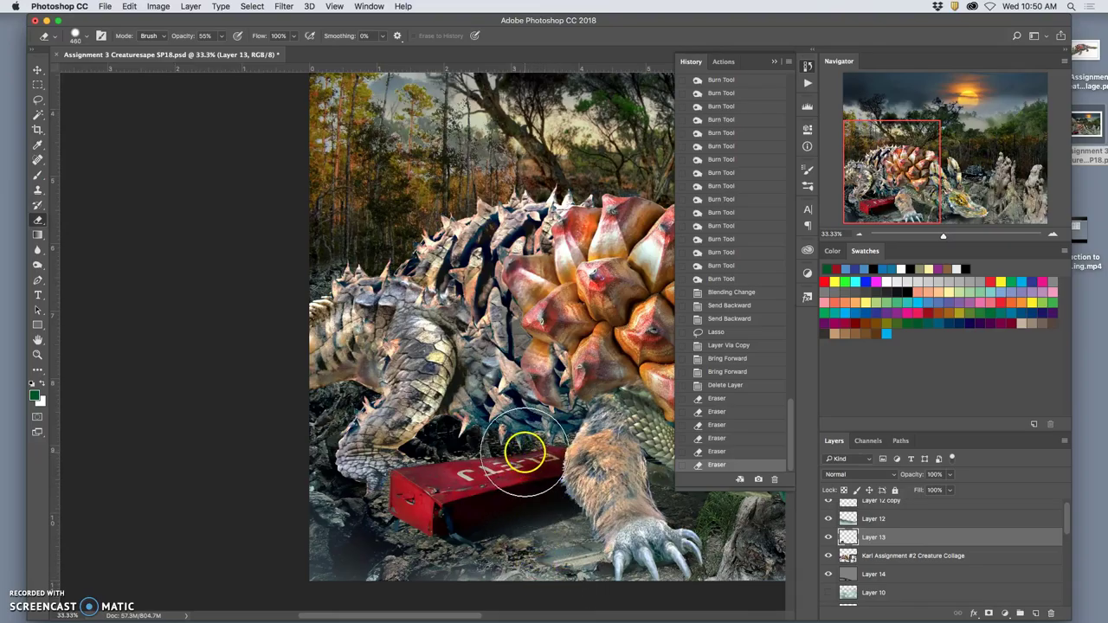
{"action": "mouse_move", "coordinate": [524, 452]}
{"action": "left_mouse_down"}
{"action": "mouse_move", "coordinate": [557, 538]}
{"action": "mouse_move", "coordinate": [525, 453]}
{"action": "mouse_move", "coordinate": [548, 497]}
{"action": "mouse_move", "coordinate": [497, 489]}
{"action": "left_mouse_up"}
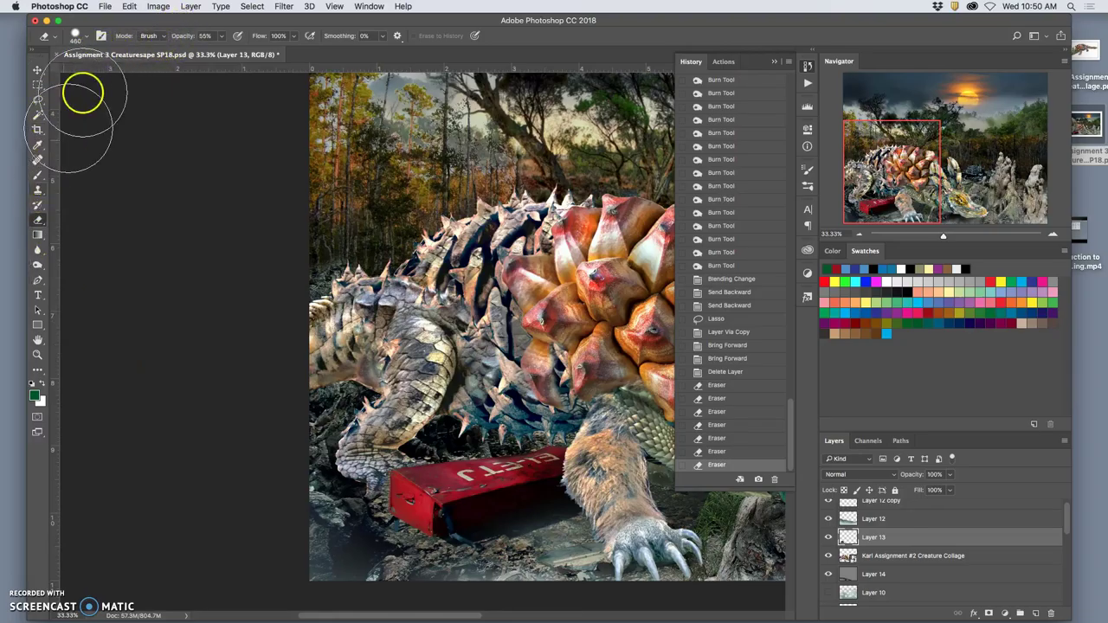
With a much smaller eraser at 100% opacity, clean up Layer 13 around the rear foot and the upper edge of the red box.
{"action": "left_click", "coordinate": [85, 36]}
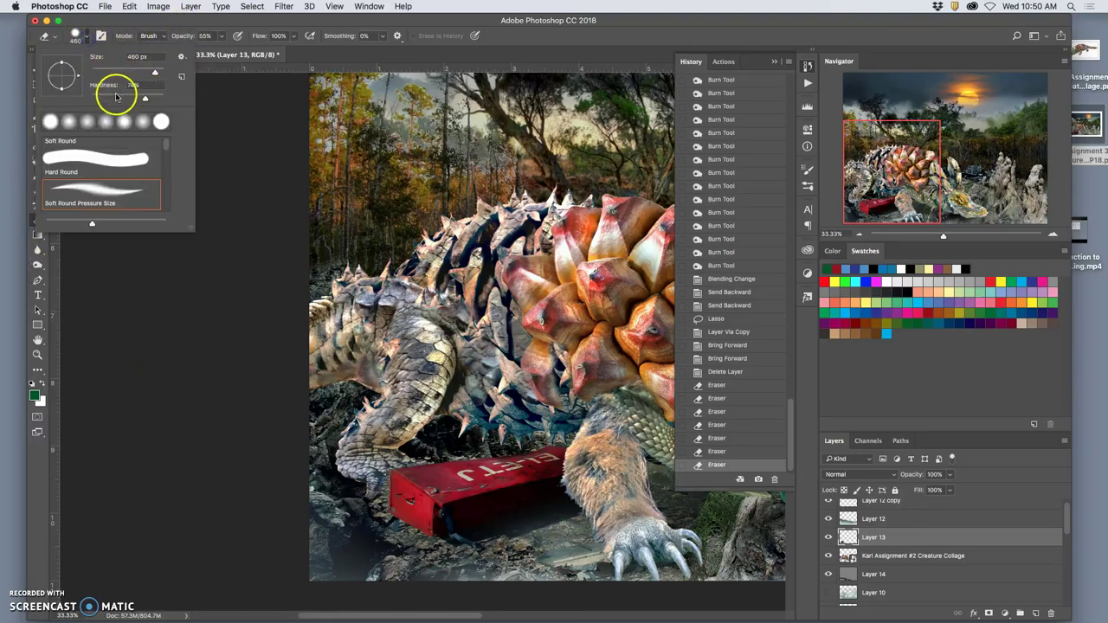
{"action": "left_click", "coordinate": [221, 36]}
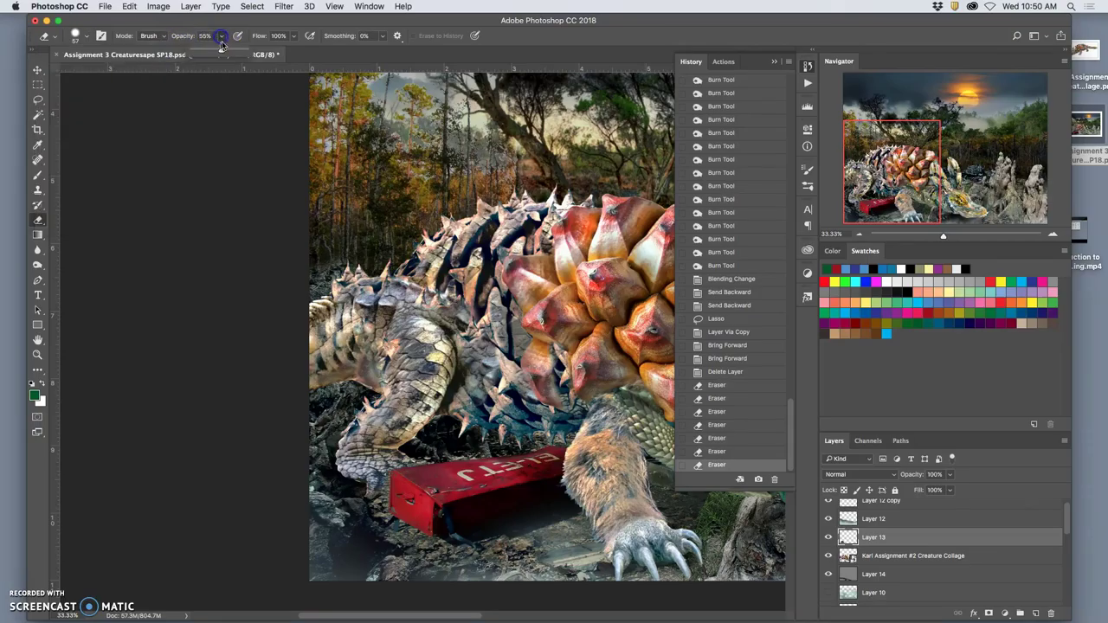
{"action": "left_click", "coordinate": [371, 470]}
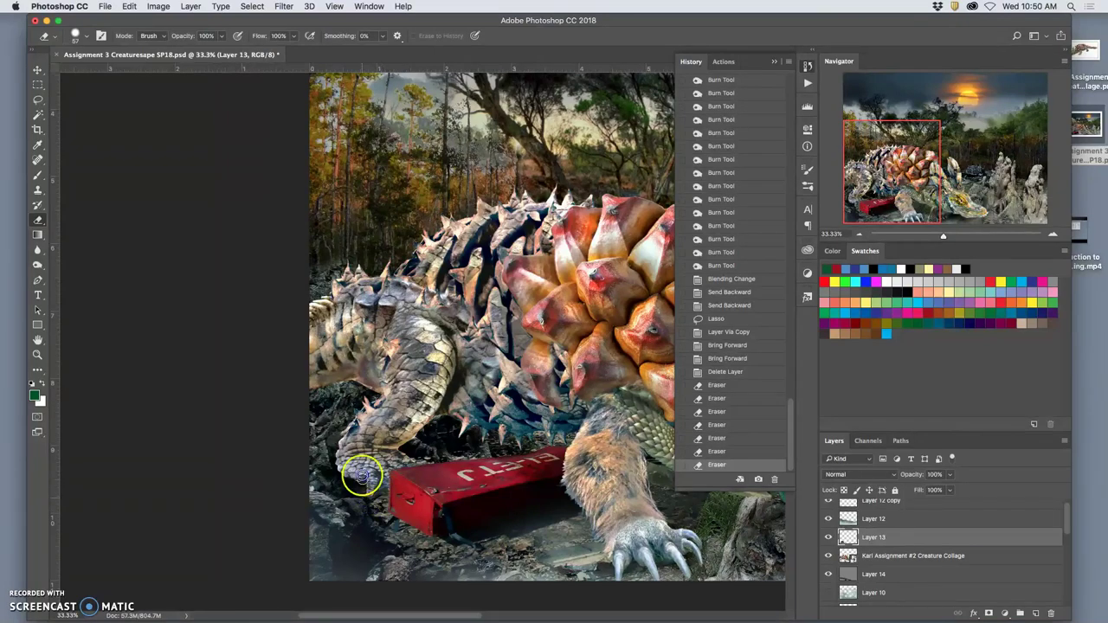
{"action": "left_click", "coordinate": [380, 482]}
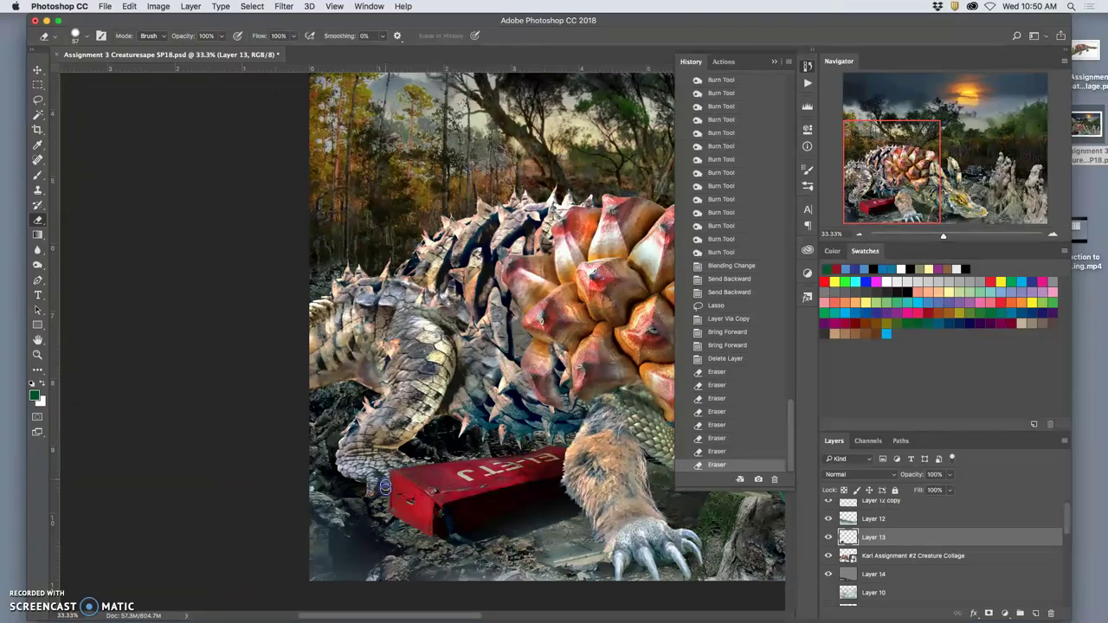
{"action": "left_click", "coordinate": [430, 451]}
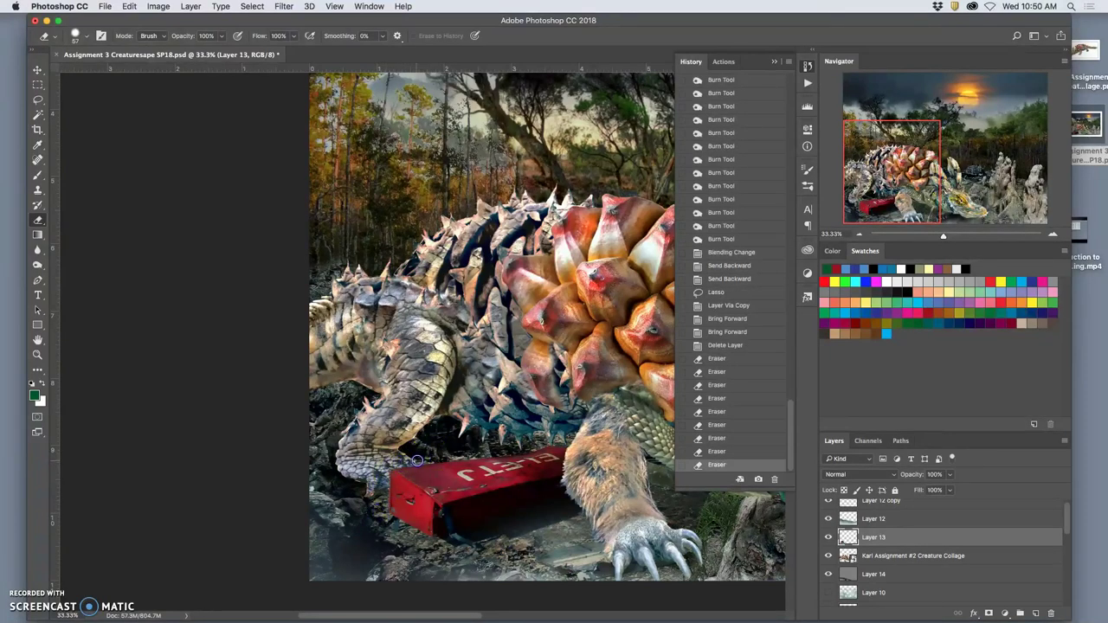
{"action": "left_click", "coordinate": [486, 450]}
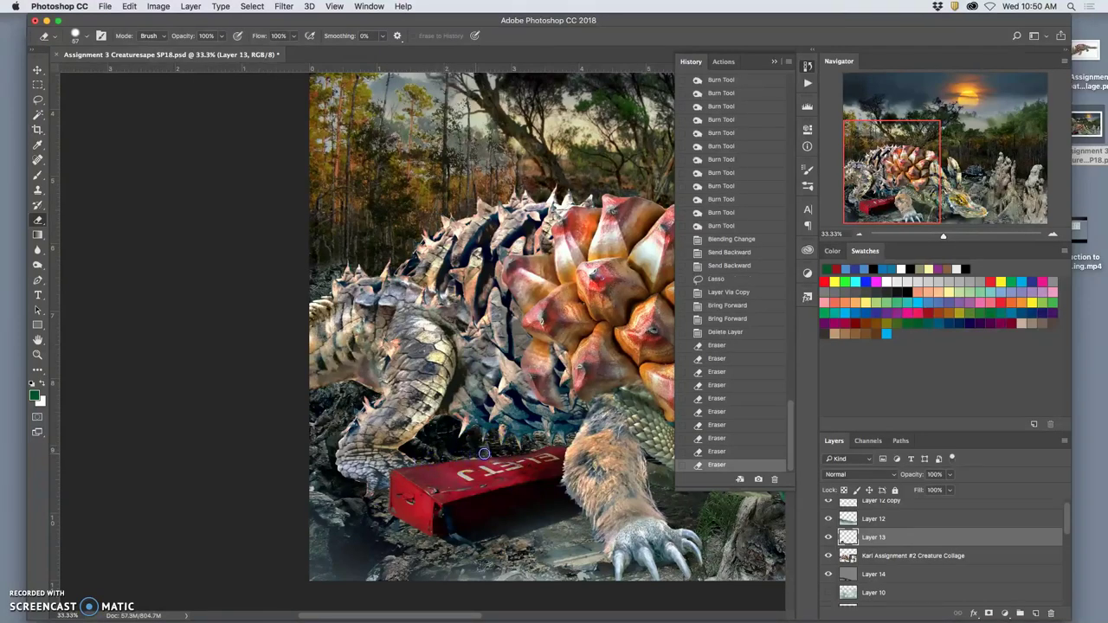
{"action": "left_click", "coordinate": [497, 453]}
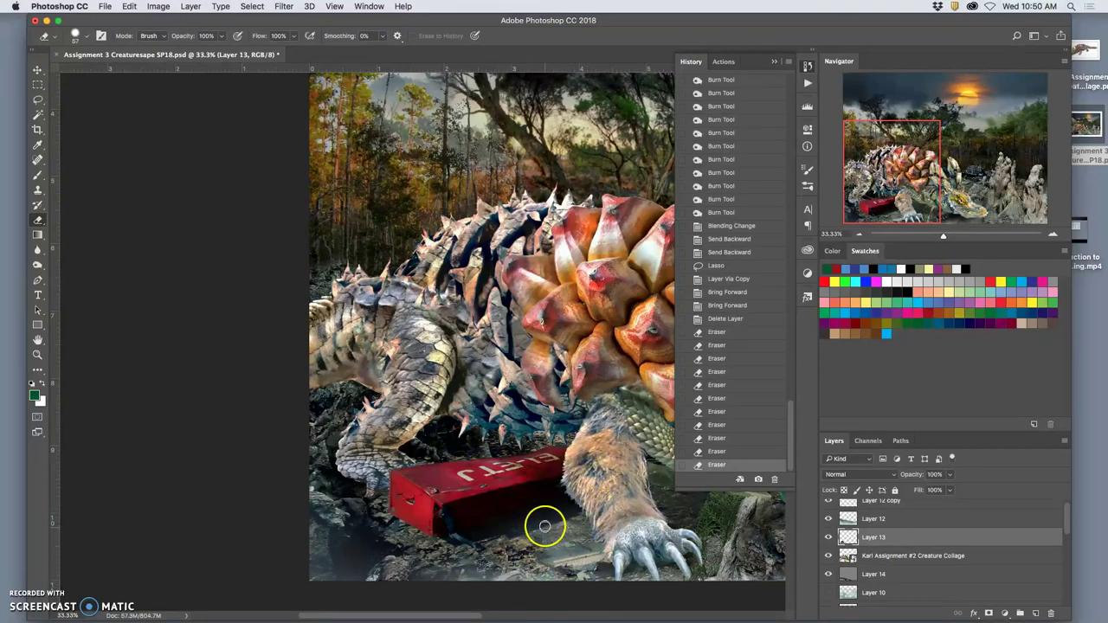
Select Layer 14 and toggle its visibility repeatedly to examine the burned shadows under the creature and the red box.
{"action": "key", "text": "super+minus"}
{"action": "key", "text": "super+minus"}
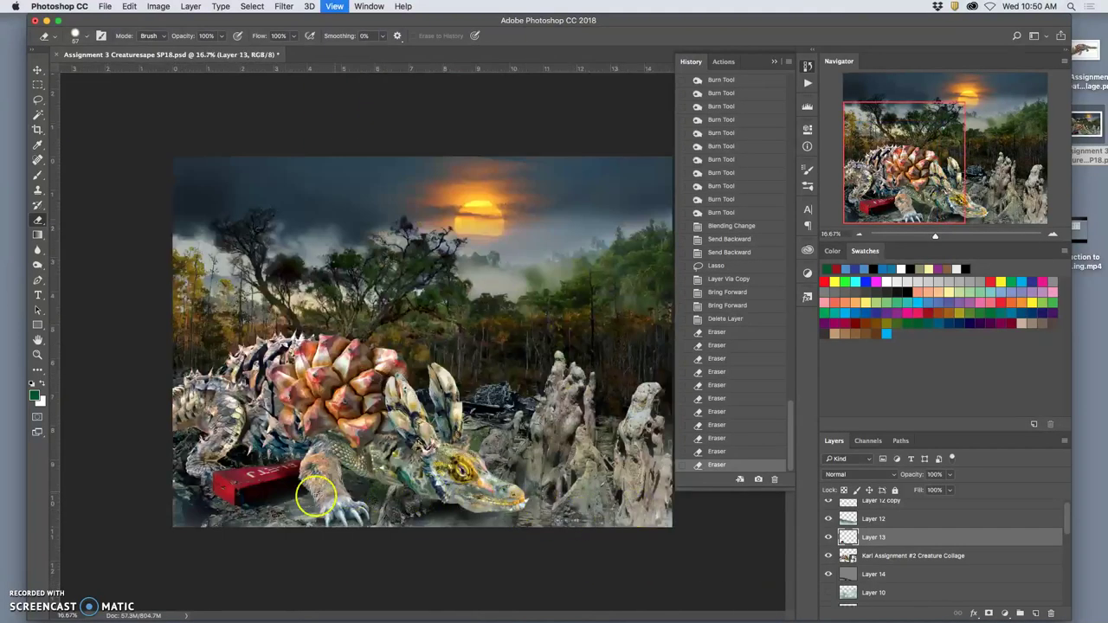
{"action": "mouse_move", "coordinate": [255, 491]}
{"action": "left_mouse_down"}
{"action": "mouse_move", "coordinate": [297, 494]}
{"action": "mouse_move", "coordinate": [272, 502]}
{"action": "mouse_move", "coordinate": [270, 488]}
{"action": "mouse_move", "coordinate": [304, 490]}
{"action": "mouse_move", "coordinate": [266, 501]}
{"action": "left_mouse_up"}
{"action": "left_click", "coordinate": [882, 572]}
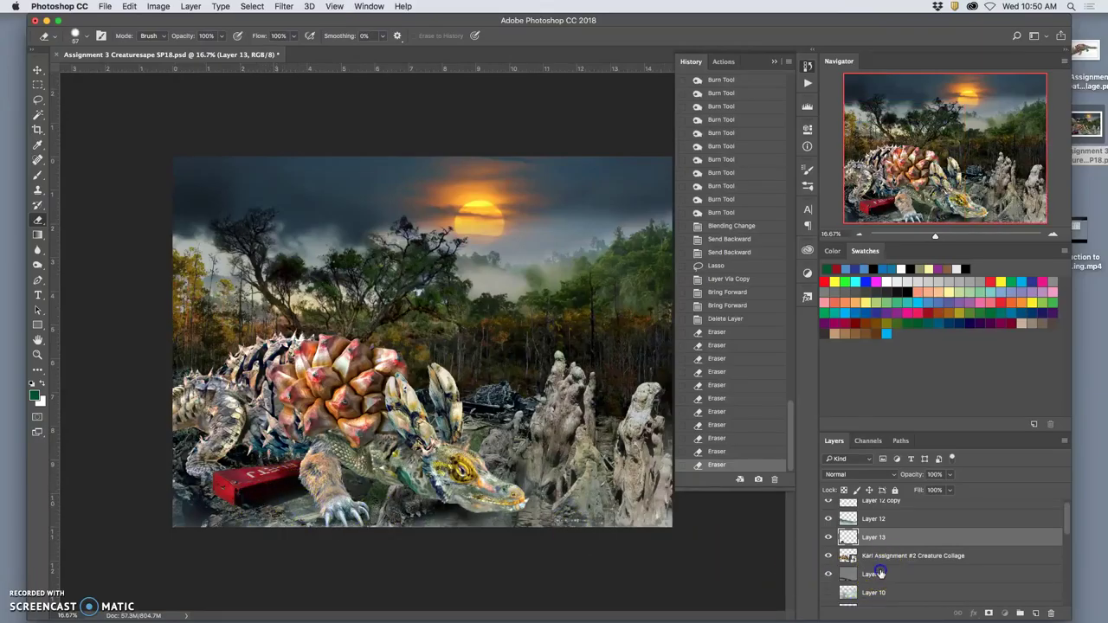
{"action": "key", "text": "super+plus"}
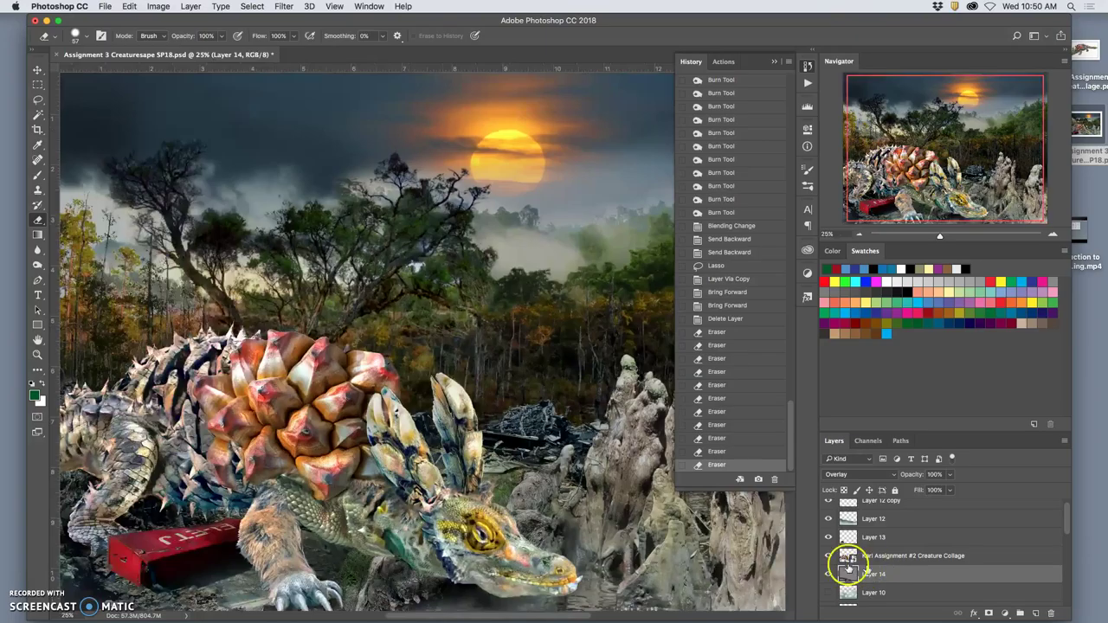
{"action": "scroll", "coordinate": [676, 538], "scroll_direction": "down", "scroll_amount": 2}
{"action": "scroll", "coordinate": [665, 537], "scroll_direction": "left", "scroll_amount": 1}
{"action": "scroll", "coordinate": [662, 538], "scroll_direction": "left", "scroll_amount": 3}
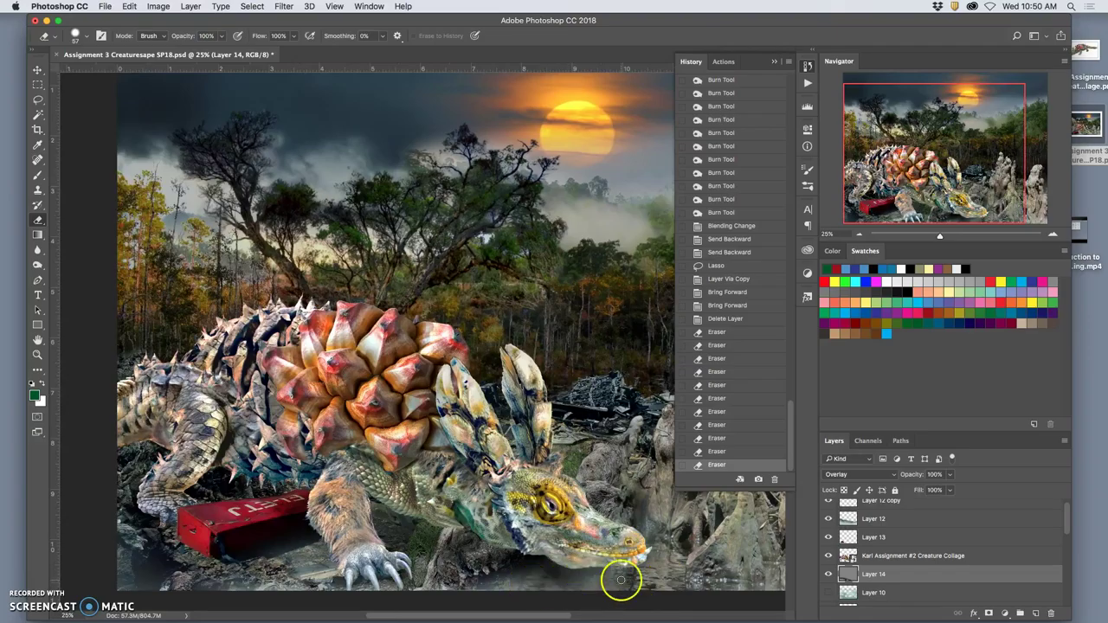
{"action": "left_click", "coordinate": [830, 575]}
{"action": "left_click", "coordinate": [829, 576]}
{"action": "left_click", "coordinate": [829, 576]}
{"action": "left_click", "coordinate": [830, 576]}
{"action": "left_click", "coordinate": [830, 576]}
{"action": "left_click", "coordinate": [830, 576]}
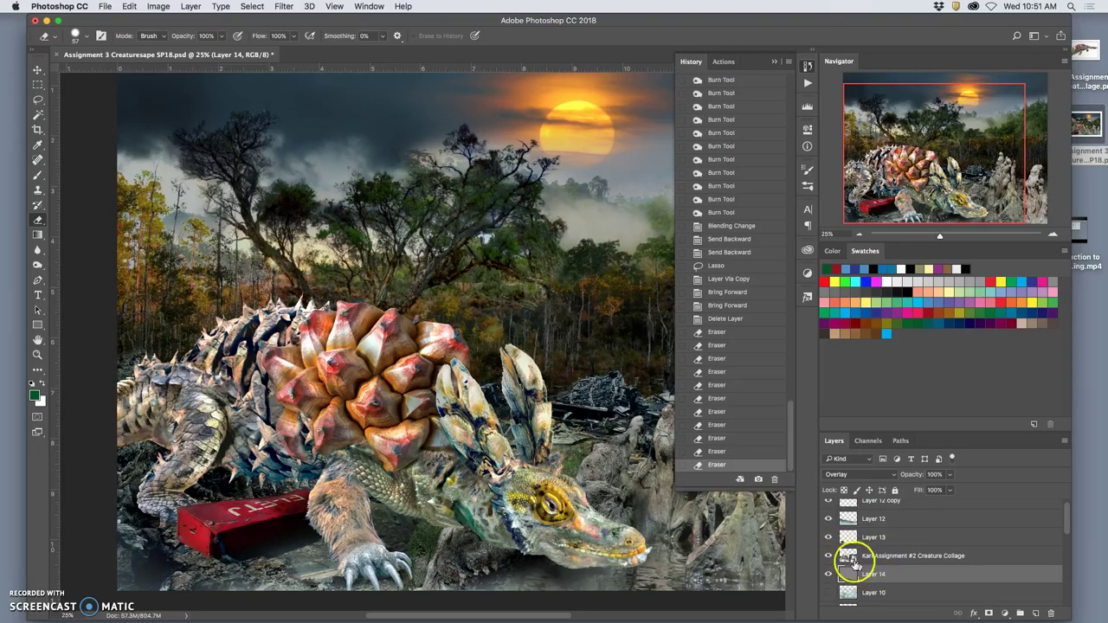
With Layer 14 in Normal mode, copy its burned shadows to a new layer by inverting a non-contiguous Magic Wand selection of the gray.
{"action": "left_click", "coordinate": [850, 474]}
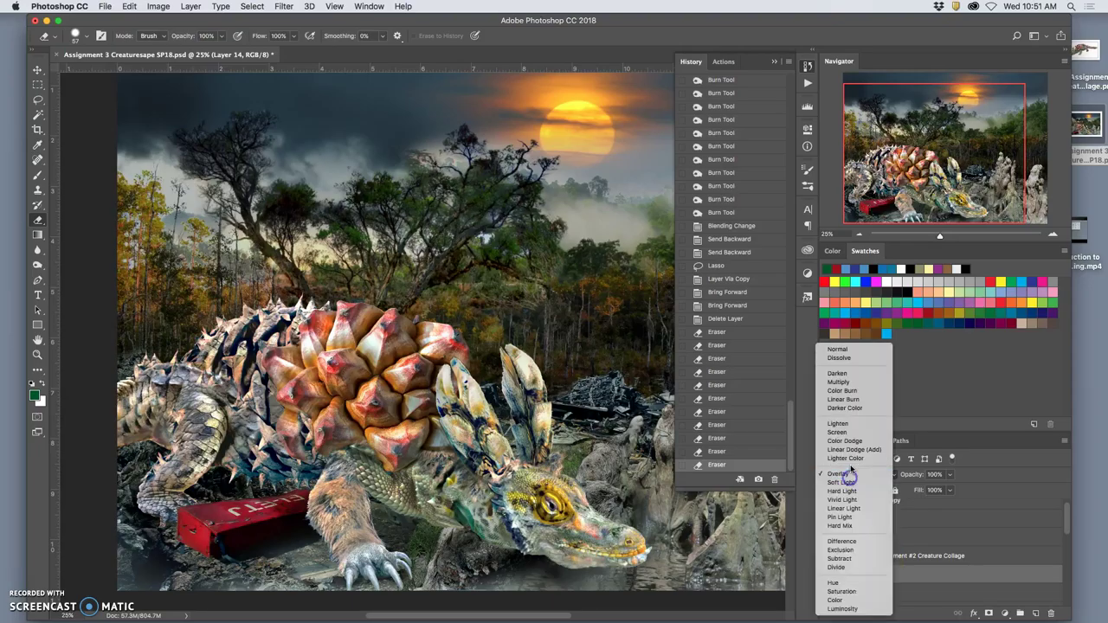
{"action": "left_click", "coordinate": [837, 348]}
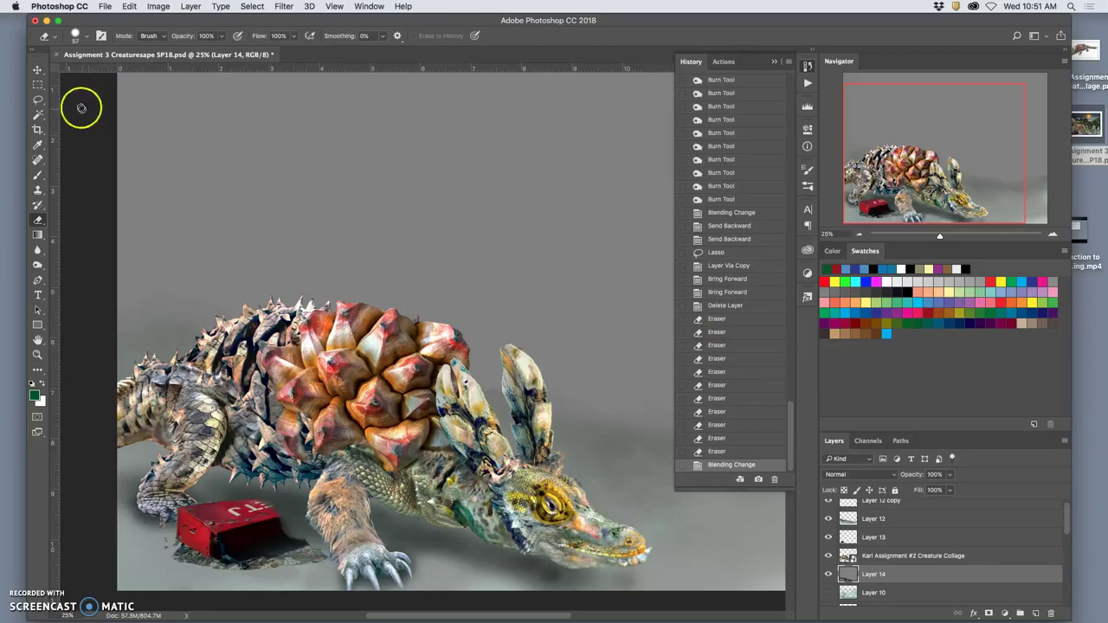
{"action": "left_click", "coordinate": [39, 114]}
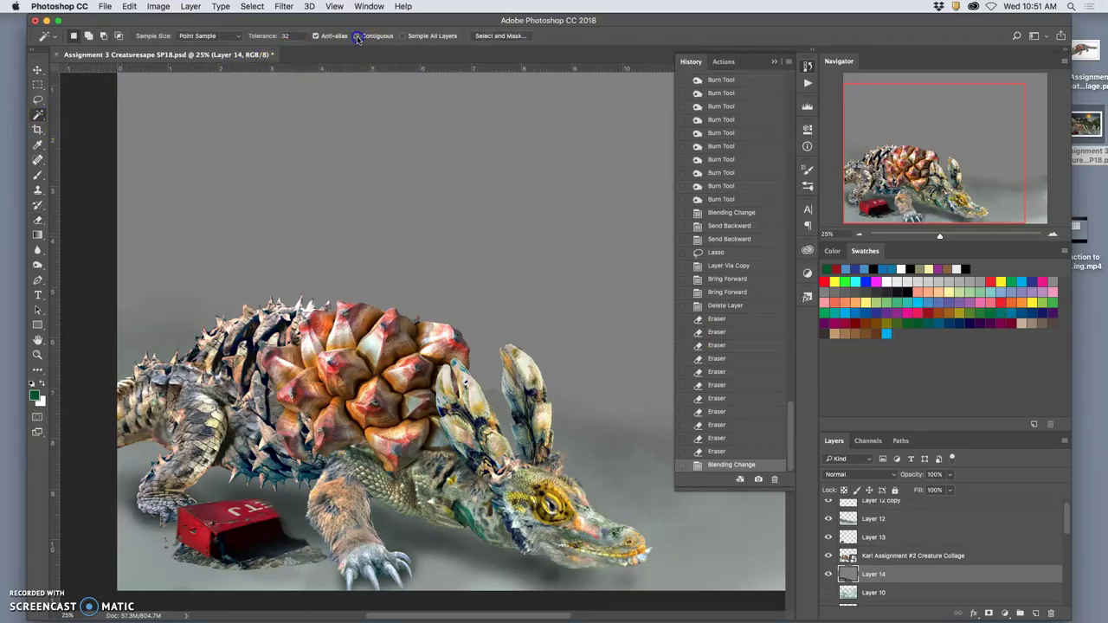
{"action": "left_click", "coordinate": [442, 223]}
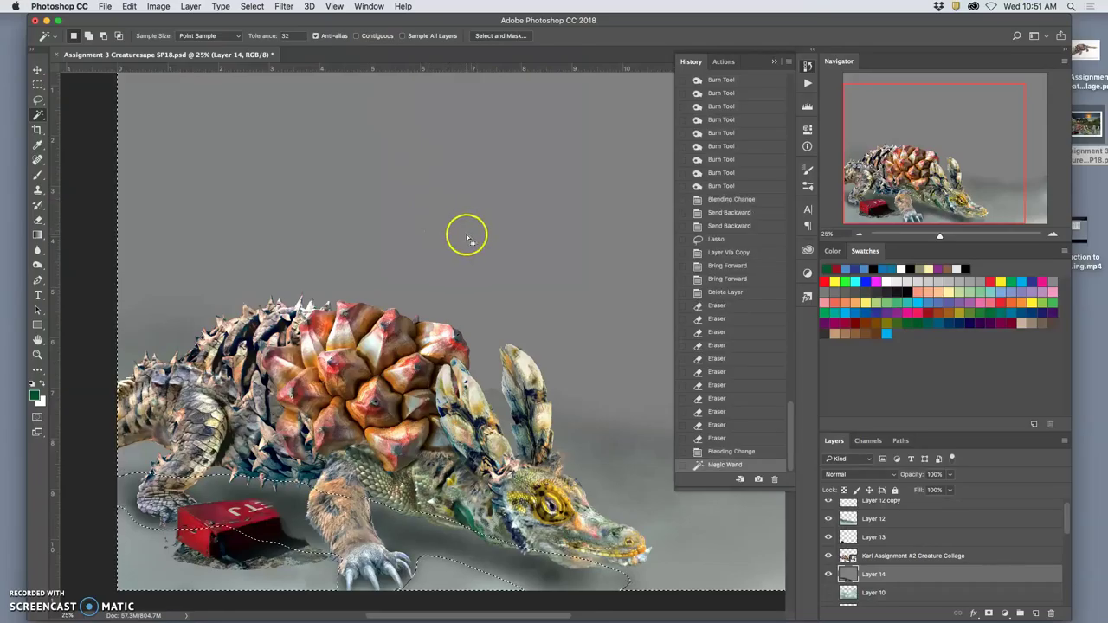
{"action": "left_click", "coordinate": [252, 6]}
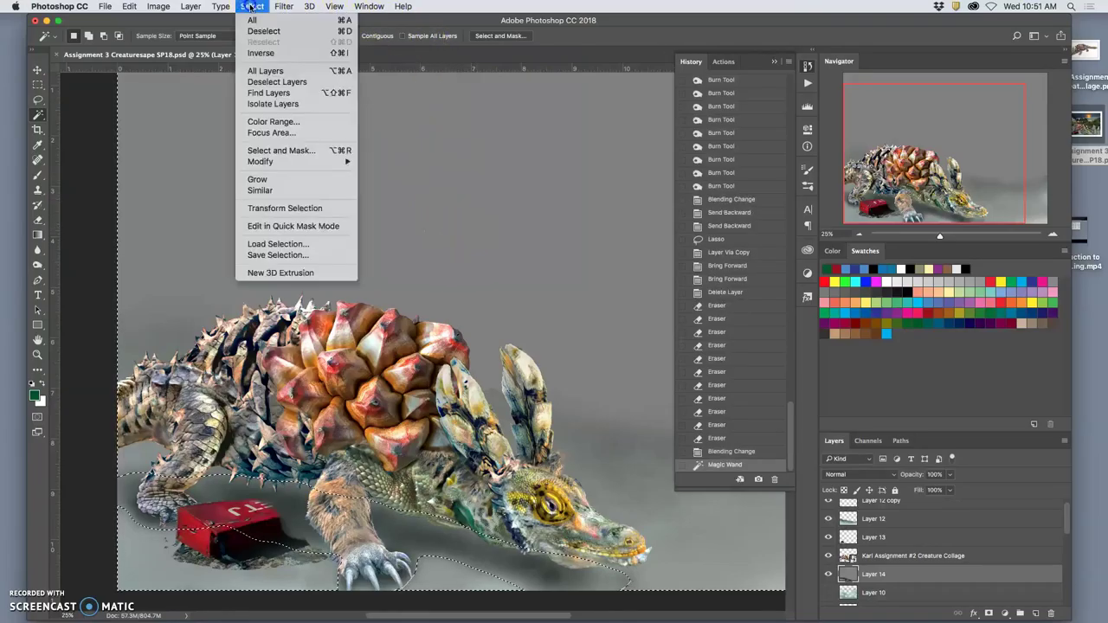
{"action": "left_click", "coordinate": [268, 59]}
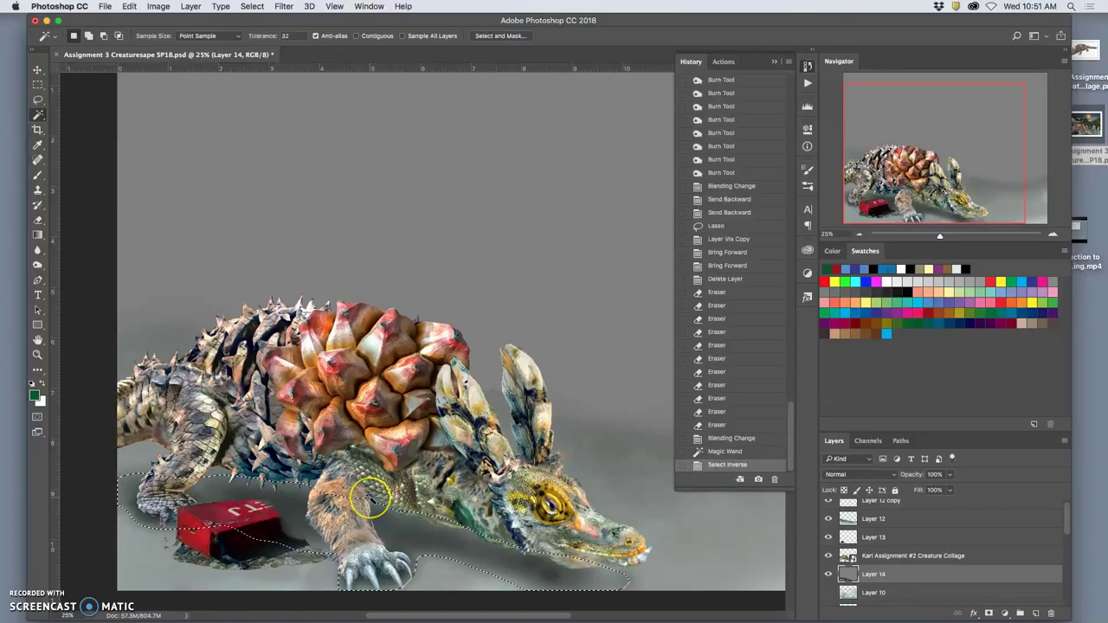
{"action": "key", "text": "super+j"}
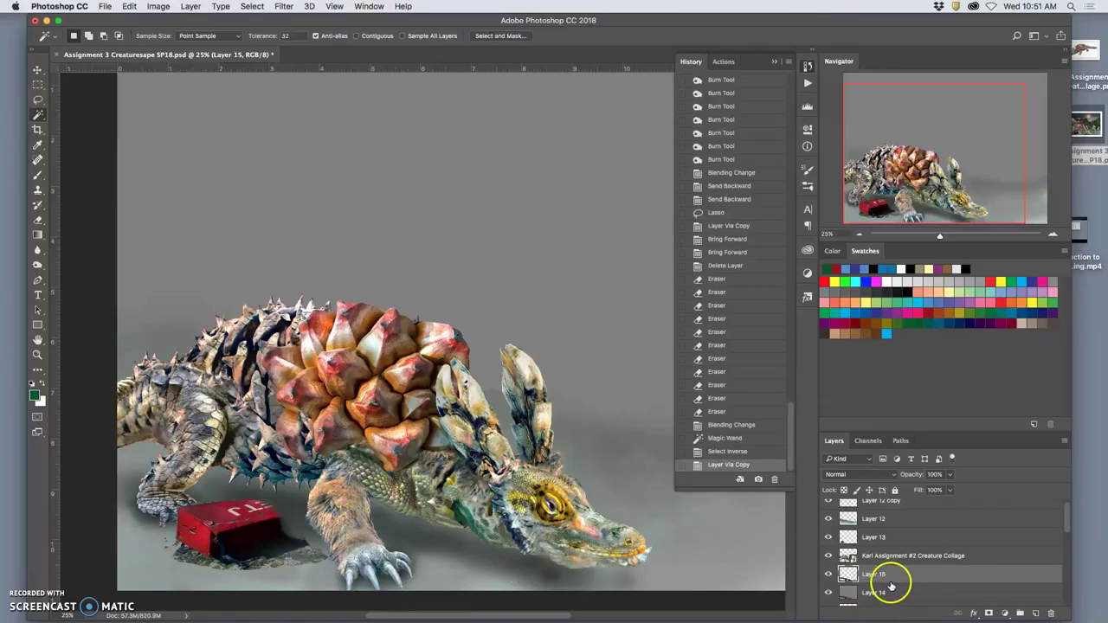
Return Layer 14, the gray burn layer, to Overlay blending.
{"action": "left_click", "coordinate": [877, 594]}
{"action": "left_click", "coordinate": [848, 473]}
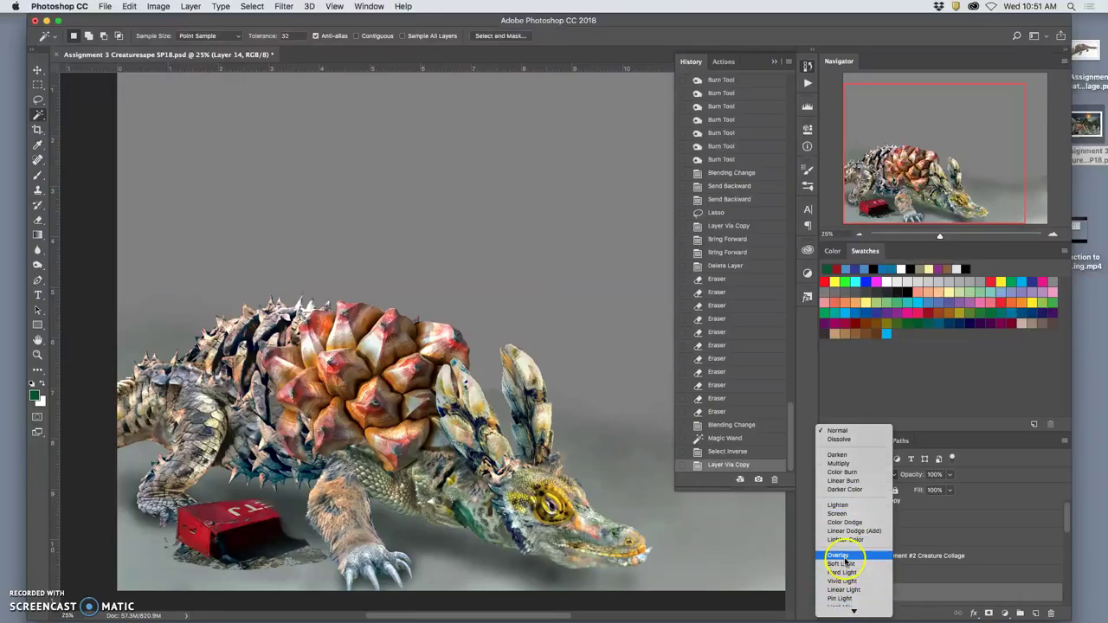
{"action": "left_click", "coordinate": [846, 576]}
Toggle the visibility of Layer 15 to check the copied shadows, and set it to Multiply blending at 50% opacity.
{"action": "left_click", "coordinate": [876, 576]}
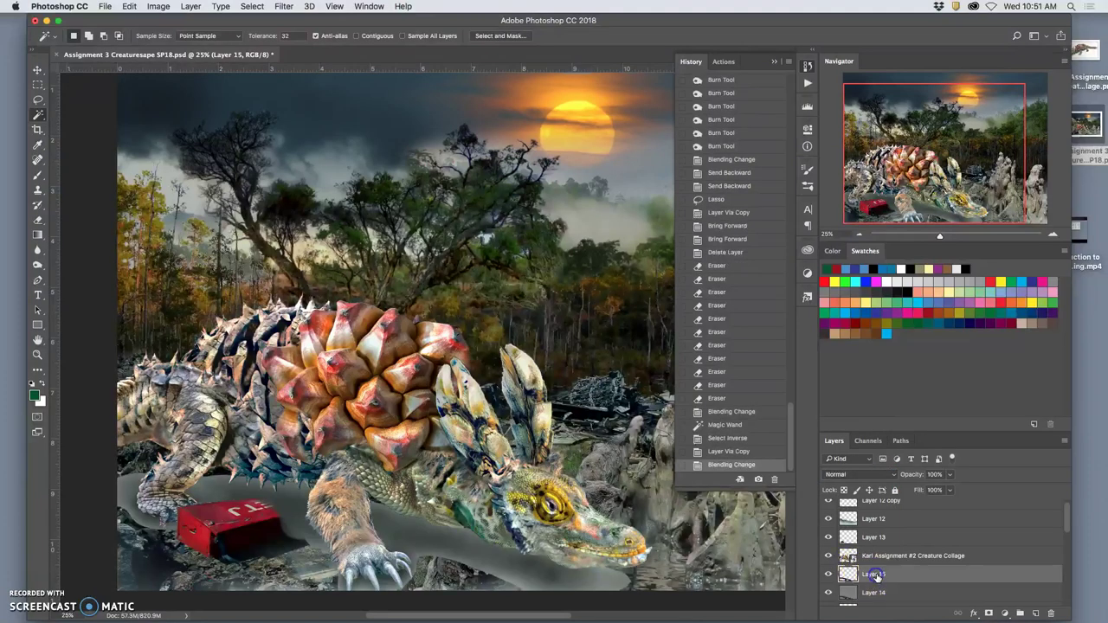
{"action": "left_click", "coordinate": [878, 576]}
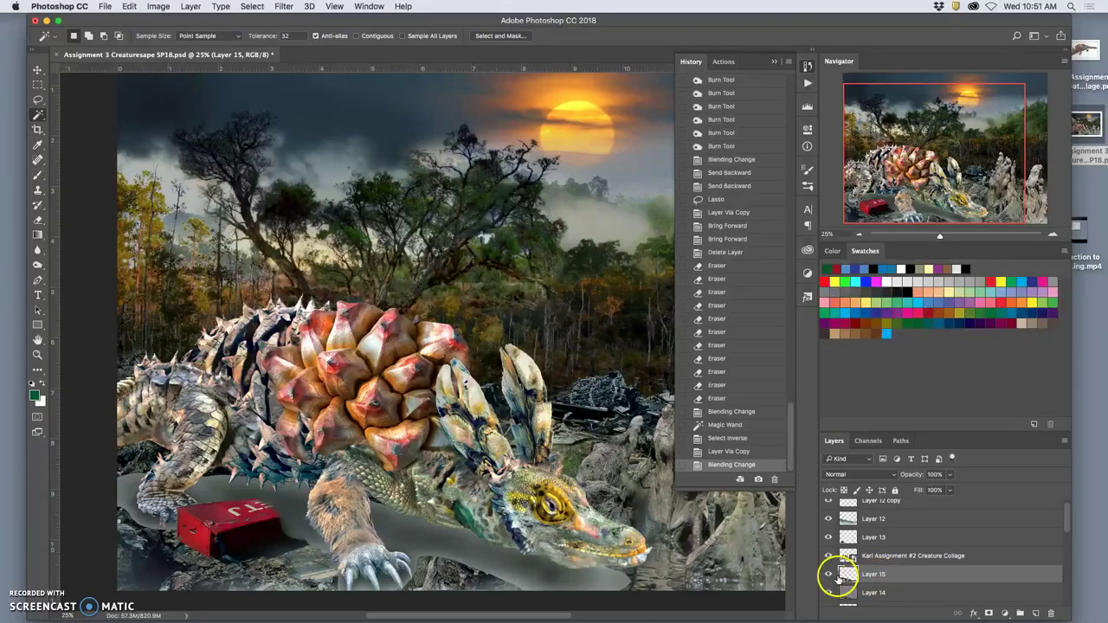
{"action": "left_click", "coordinate": [828, 576]}
{"action": "left_click", "coordinate": [828, 575]}
{"action": "left_click", "coordinate": [869, 576]}
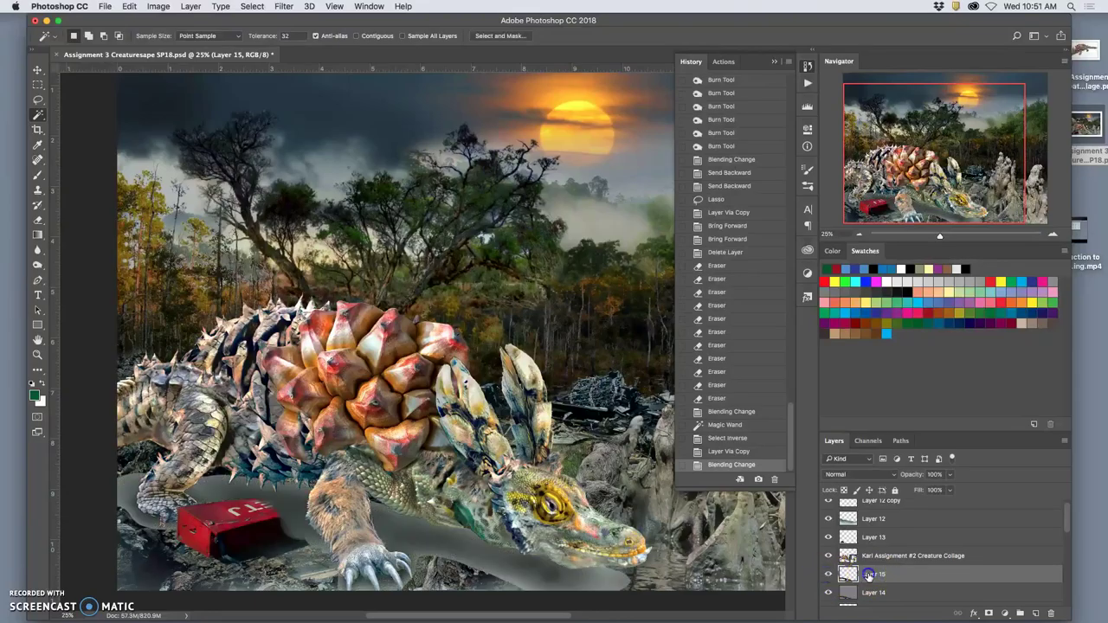
{"action": "left_click", "coordinate": [838, 474]}
{"action": "left_click", "coordinate": [841, 508]}
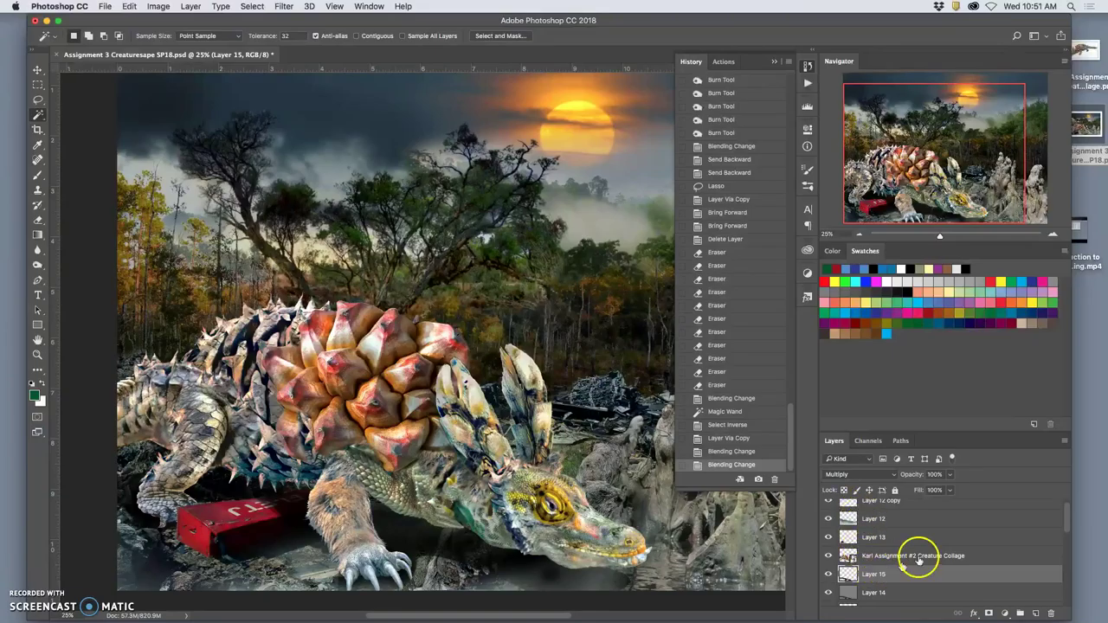
{"action": "left_click", "coordinate": [953, 476]}
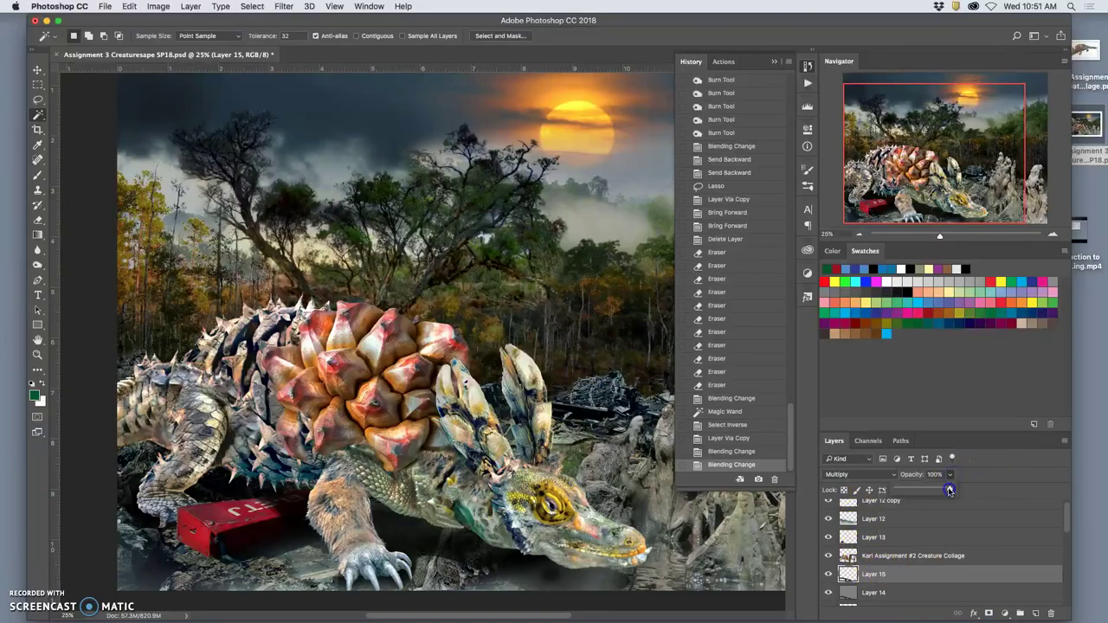
{"action": "left_click_drag", "start_coordinate": [950, 491], "coordinate": [939, 490]}
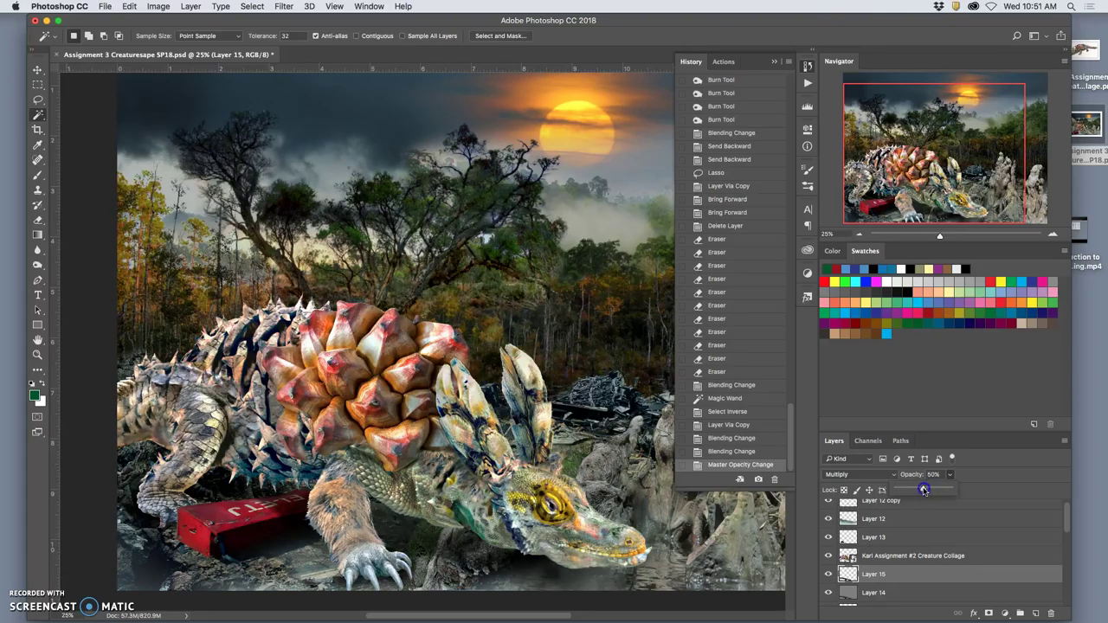
Erase excess shadow on Layer 15 from the stump and ground beside the creature's front claws with a soft 146 px eraser.
{"action": "key", "text": "super+minus"}
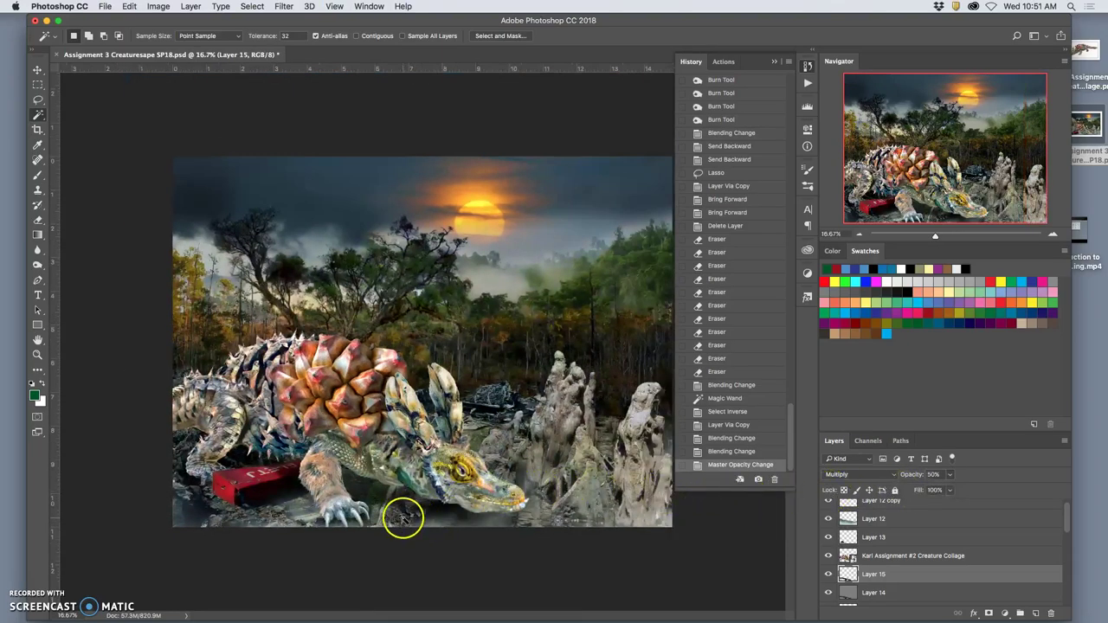
{"action": "key", "text": "super+plus"}
{"action": "key", "text": "super+plus"}
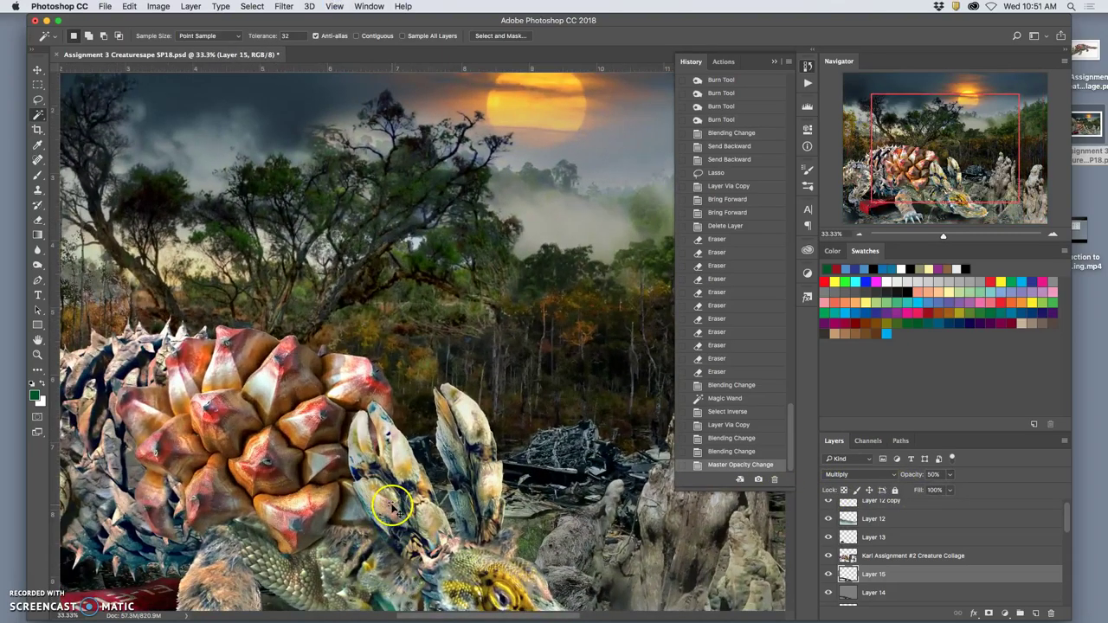
{"action": "scroll", "coordinate": [390, 505], "scroll_direction": "down", "scroll_amount": 5}
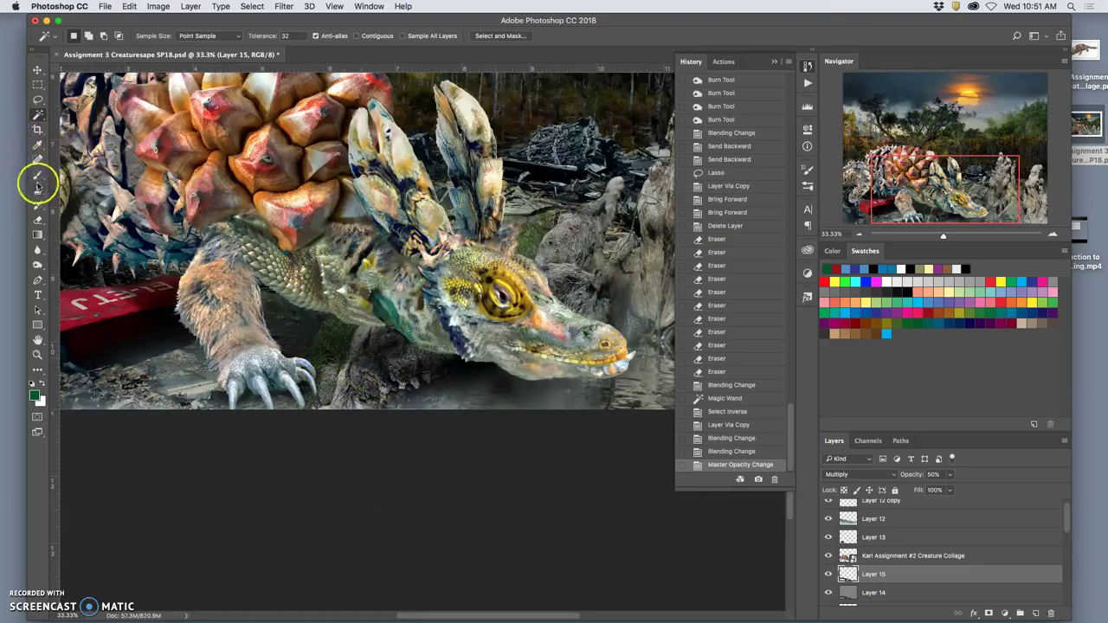
{"action": "left_click", "coordinate": [37, 219]}
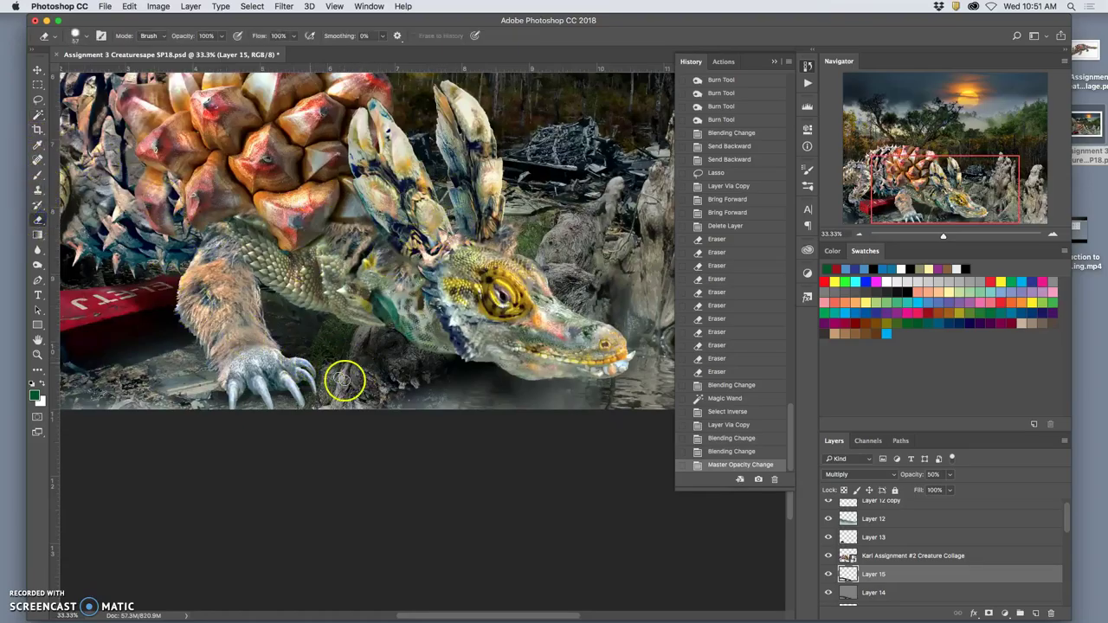
{"action": "left_click", "coordinate": [87, 37]}
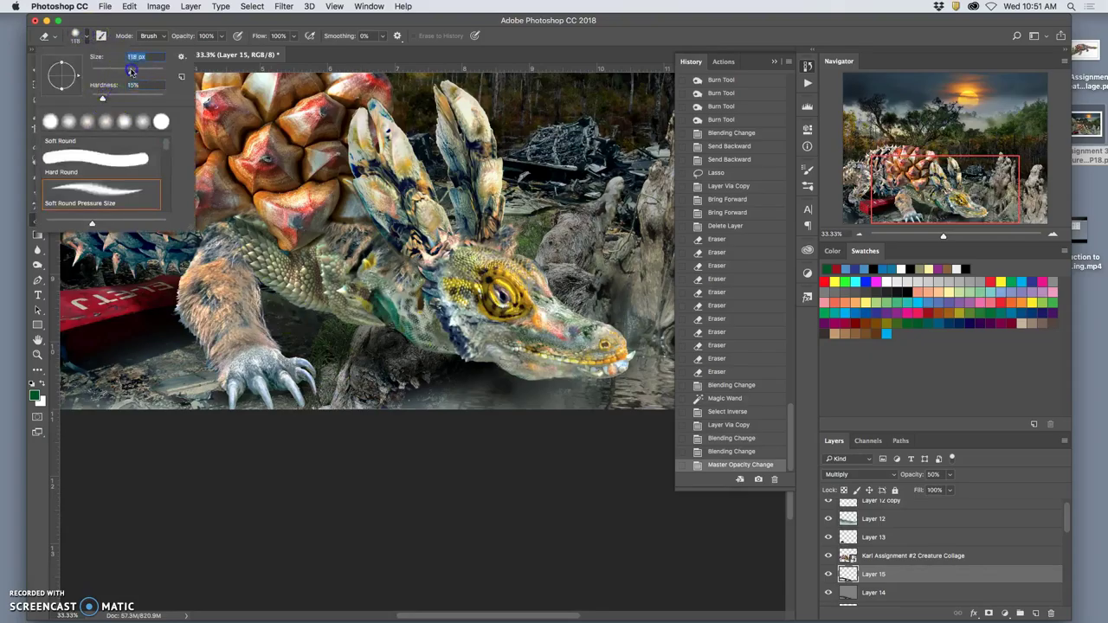
{"action": "left_click", "coordinate": [359, 371]}
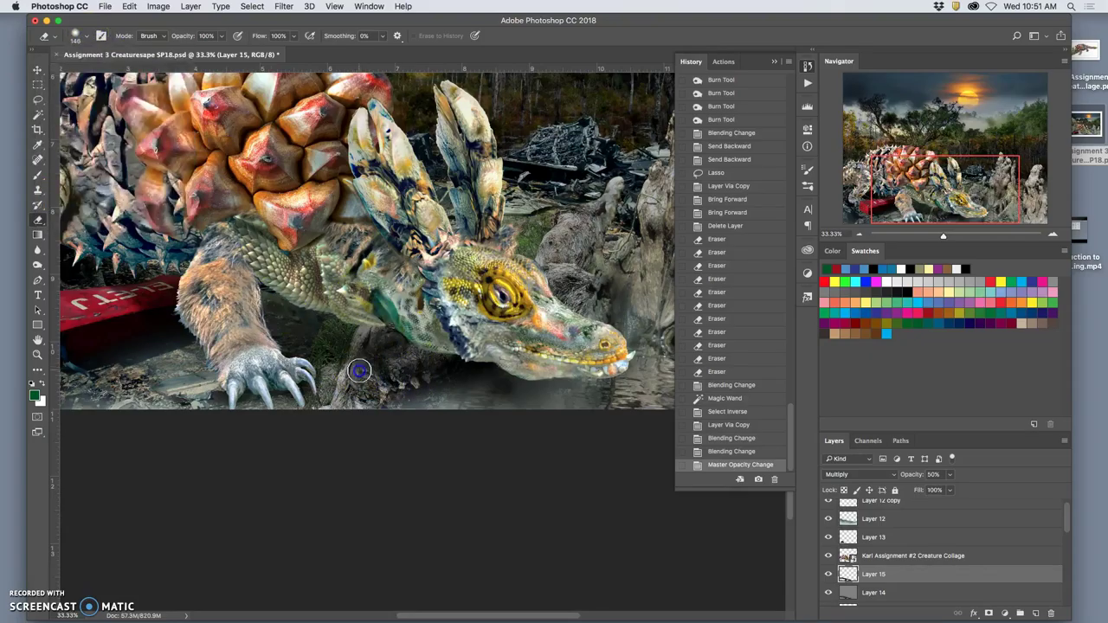
{"action": "mouse_move", "coordinate": [378, 388]}
{"action": "left_mouse_down"}
{"action": "mouse_move", "coordinate": [363, 368]}
{"action": "mouse_move", "coordinate": [390, 407]}
{"action": "left_mouse_up"}
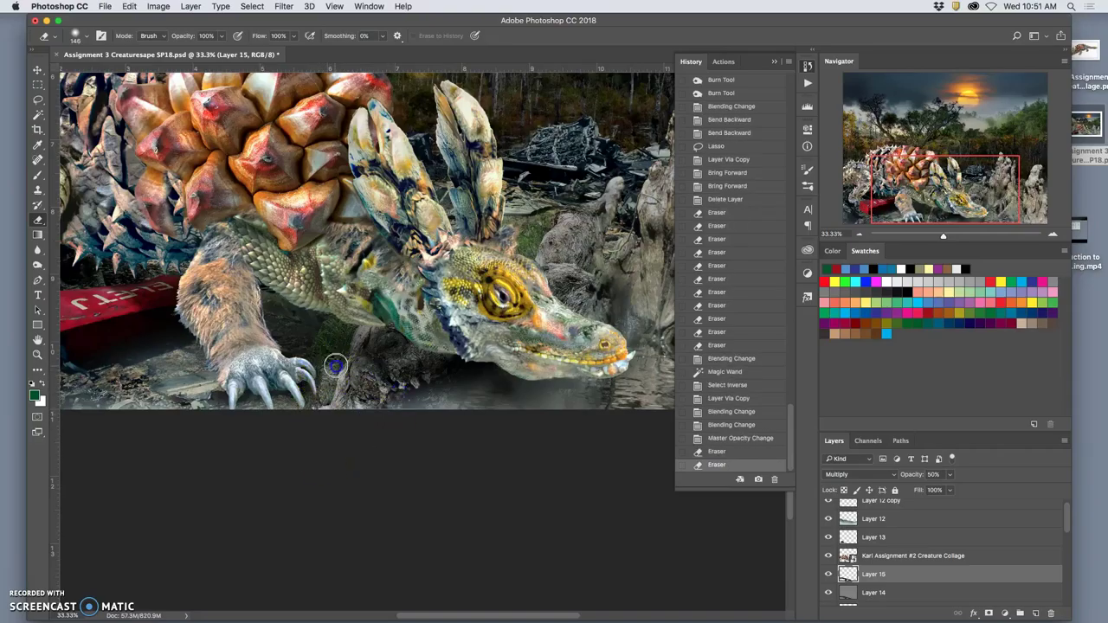
{"action": "mouse_move", "coordinate": [336, 365]}
{"action": "left_mouse_down"}
{"action": "mouse_move", "coordinate": [321, 341]}
{"action": "mouse_move", "coordinate": [336, 341]}
{"action": "mouse_move", "coordinate": [321, 331]}
{"action": "mouse_move", "coordinate": [312, 396]}
{"action": "mouse_move", "coordinate": [331, 368]}
{"action": "mouse_move", "coordinate": [328, 381]}
{"action": "left_mouse_up"}
{"action": "mouse_move", "coordinate": [328, 381]}
{"action": "left_mouse_down"}
{"action": "mouse_move", "coordinate": [323, 394]}
{"action": "mouse_move", "coordinate": [452, 374]}
{"action": "left_mouse_up"}
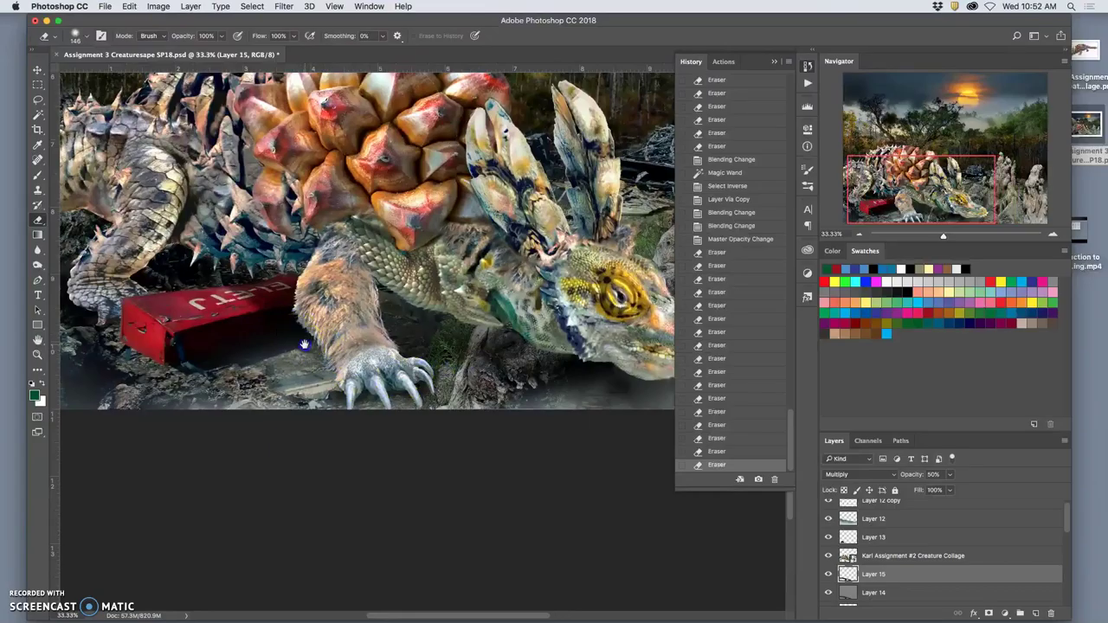
{"action": "left_click_drag", "start_coordinate": [304, 343], "coordinate": [412, 350]}
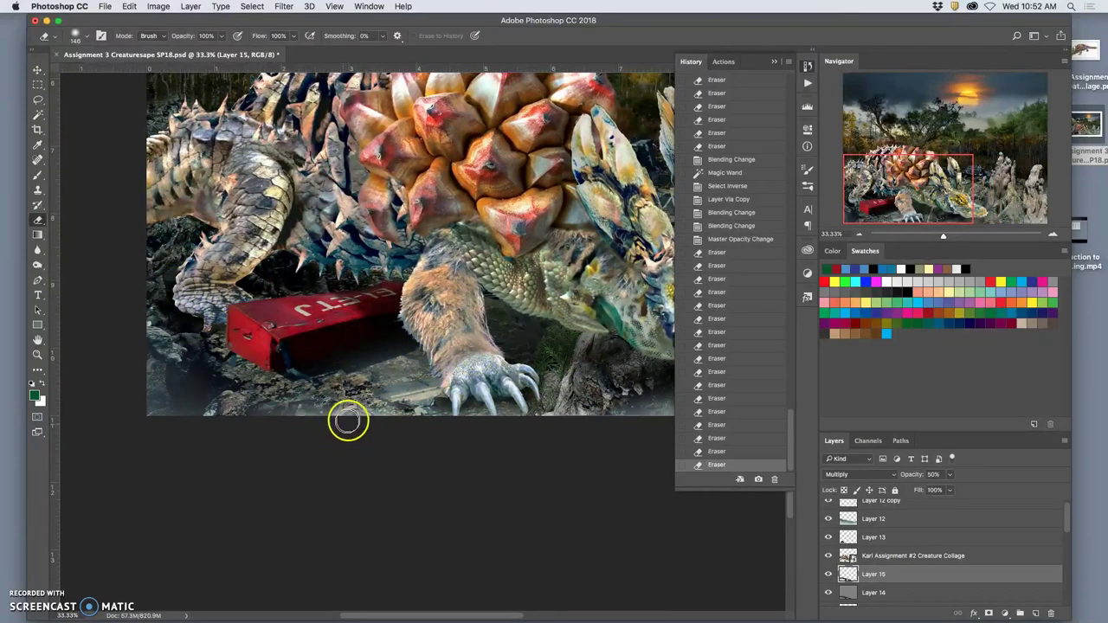
{"action": "key", "text": "super+minus"}
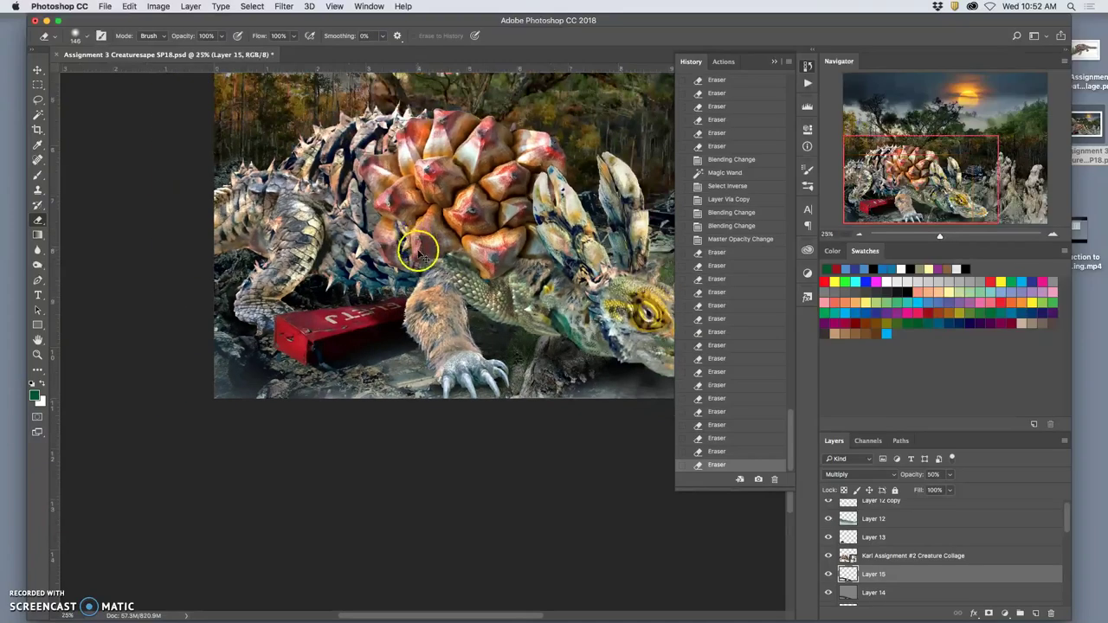
{"action": "key", "text": "super+minus"}
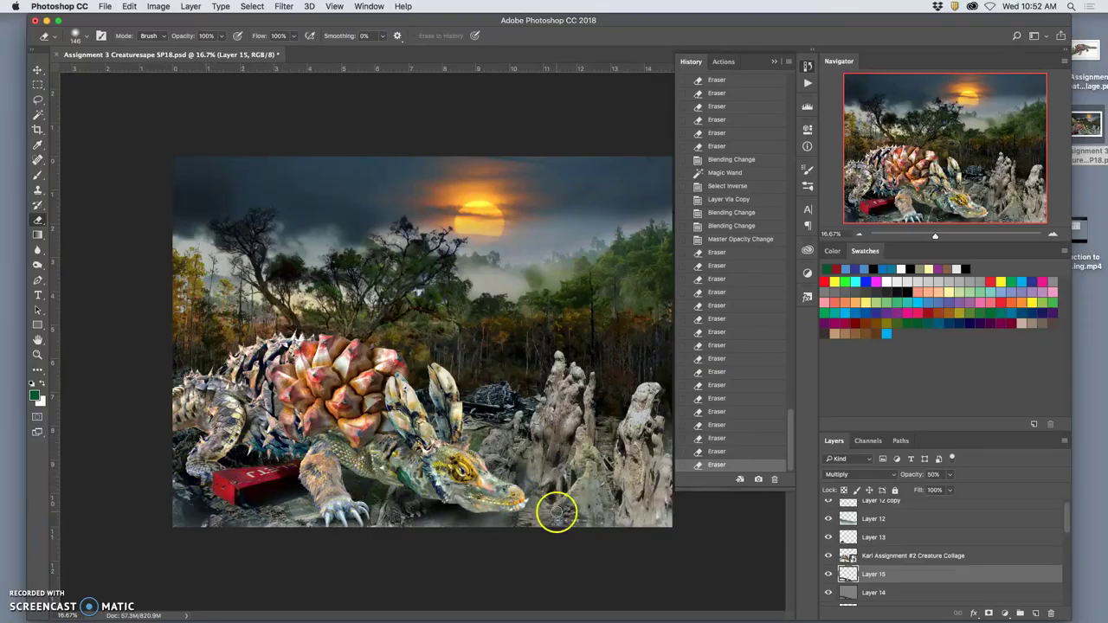
Add a new layer filled with 50% gray directly above the creature collage layer and set it to Overlay blending.
{"action": "left_click", "coordinate": [873, 558]}
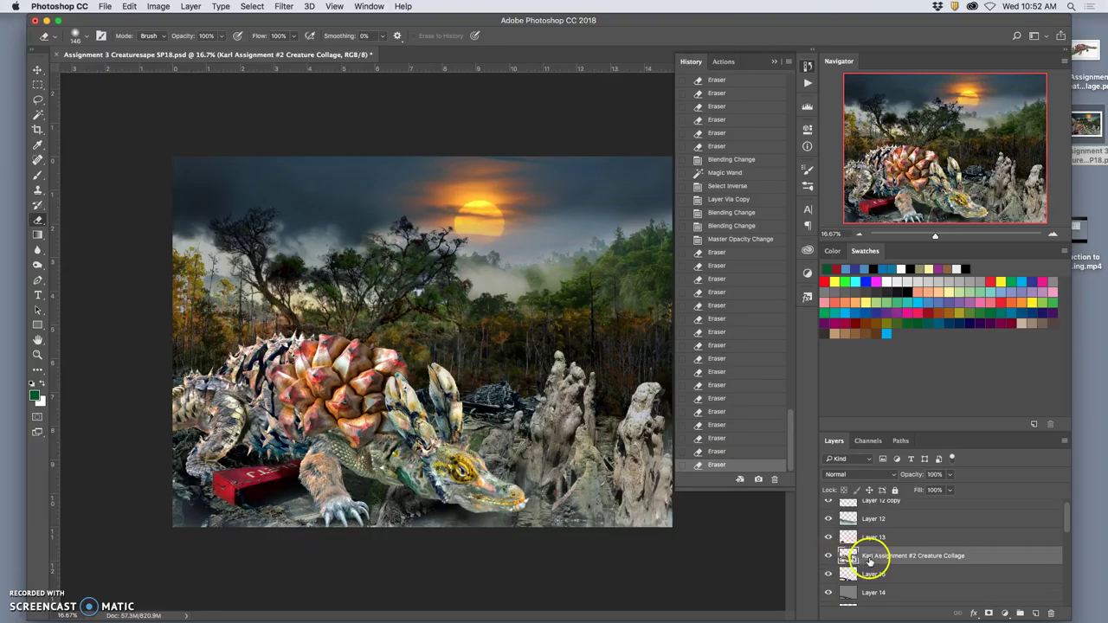
{"action": "left_click_drag", "start_coordinate": [870, 561], "coordinate": [977, 600]}
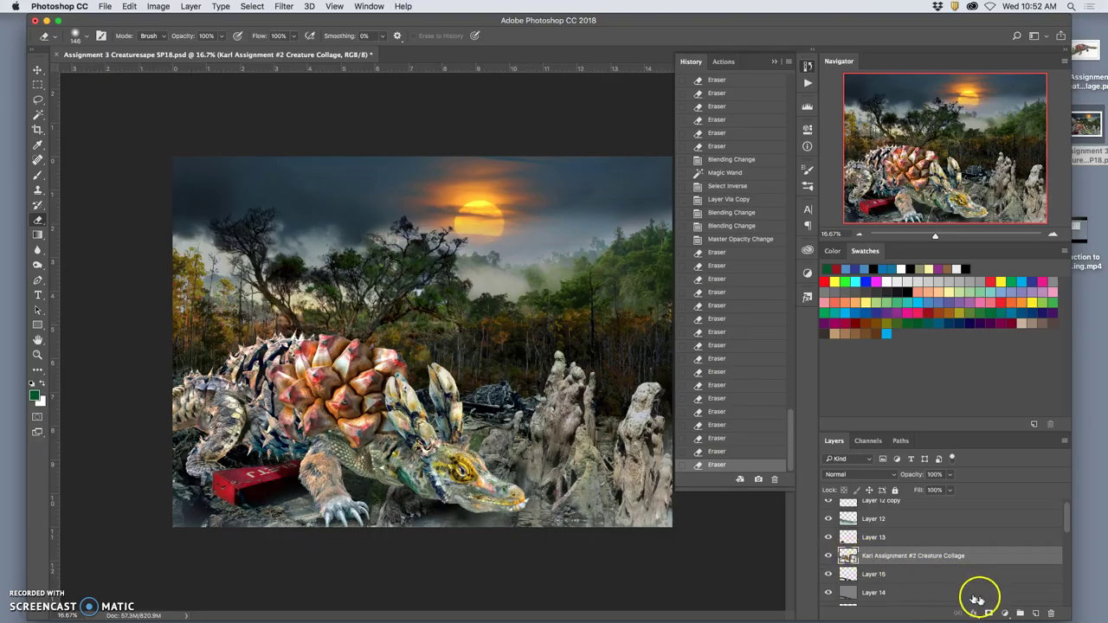
{"action": "left_click", "coordinate": [1037, 613]}
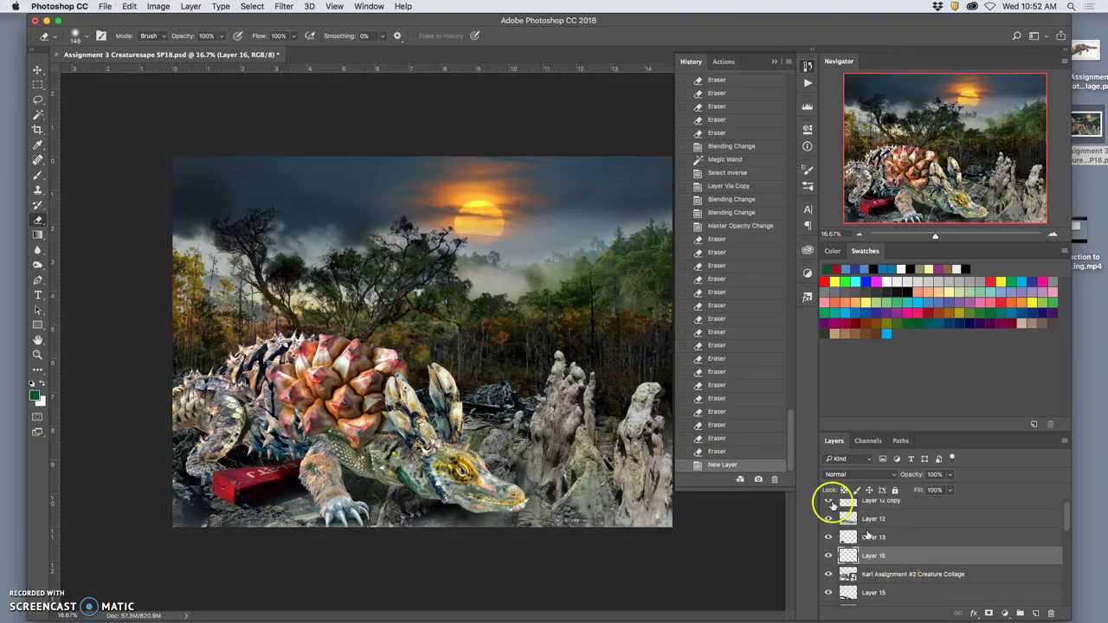
{"action": "left_click", "coordinate": [129, 7]}
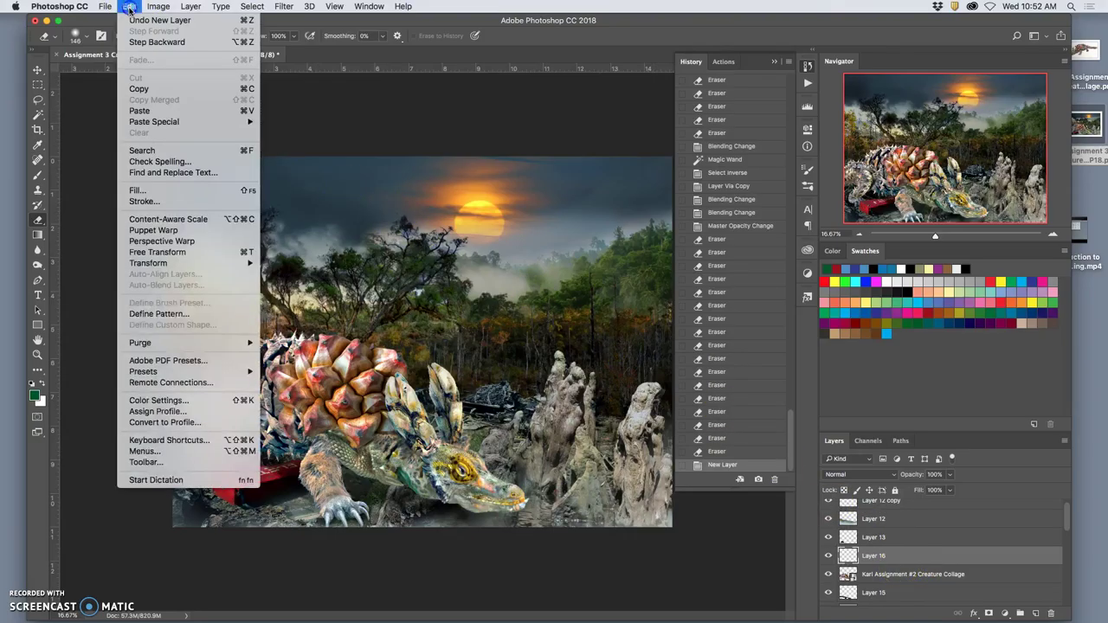
{"action": "left_click", "coordinate": [143, 188]}
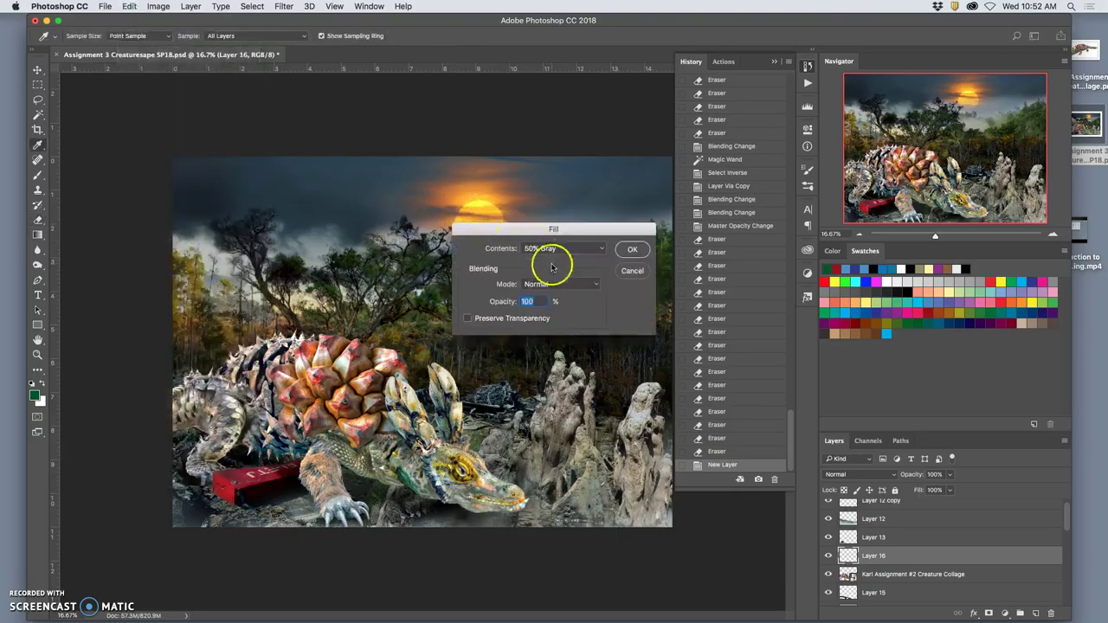
{"action": "left_click", "coordinate": [634, 249]}
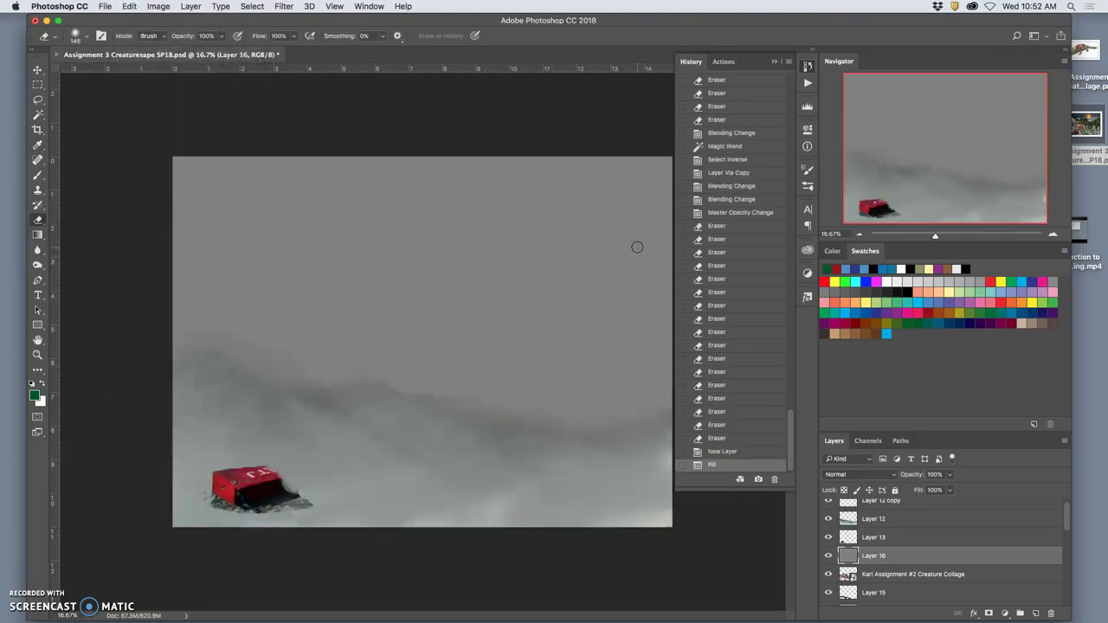
{"action": "left_click", "coordinate": [859, 479]}
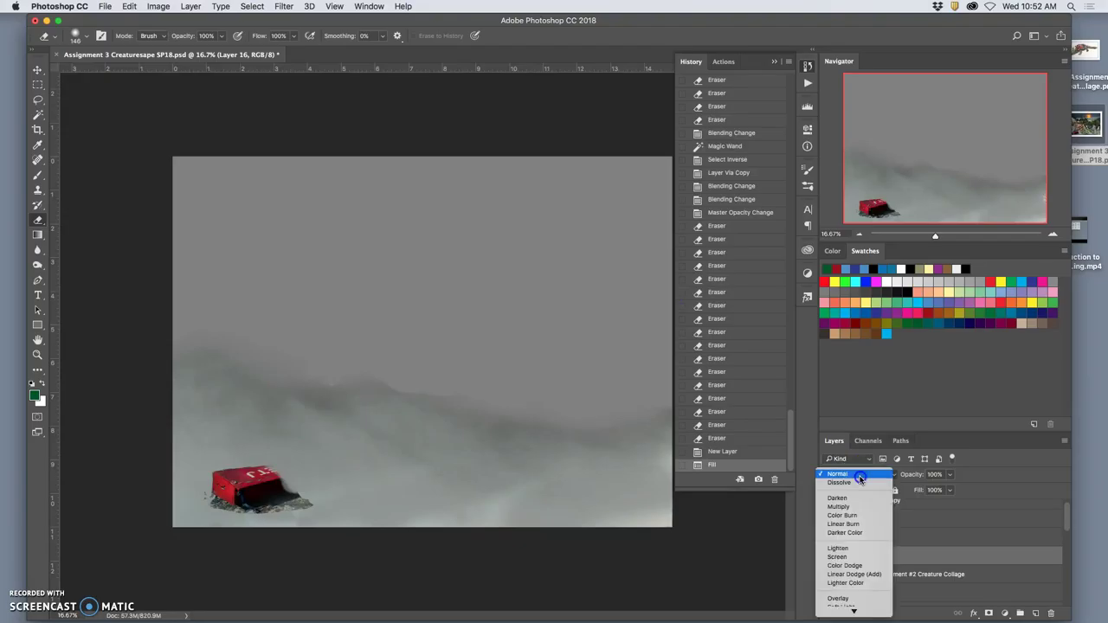
{"action": "left_click", "coordinate": [852, 599]}
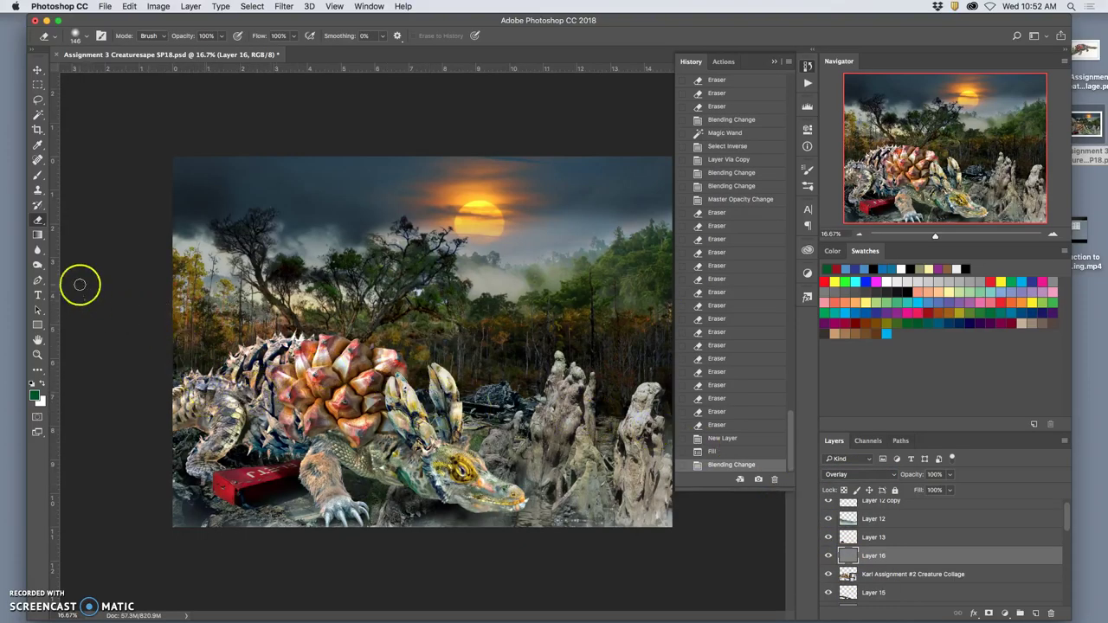
Activate the Burn tool and give the new gray Layer 16 a green color label.
{"action": "left_click", "coordinate": [37, 265]}
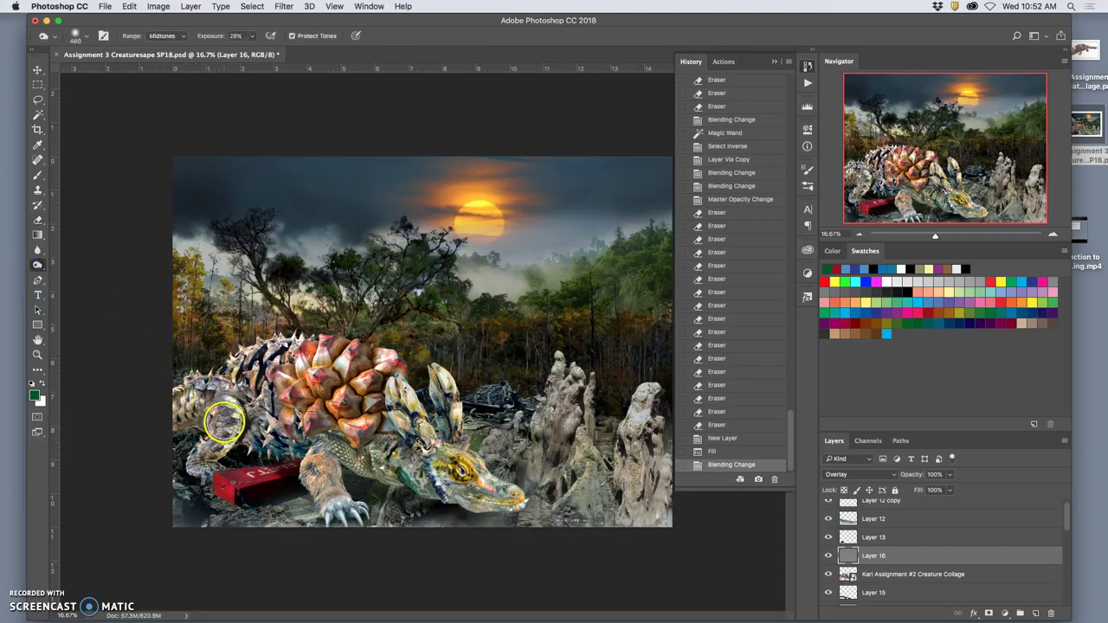
{"action": "right_click", "coordinate": [829, 555]}
{"action": "left_click", "coordinate": [851, 580]}
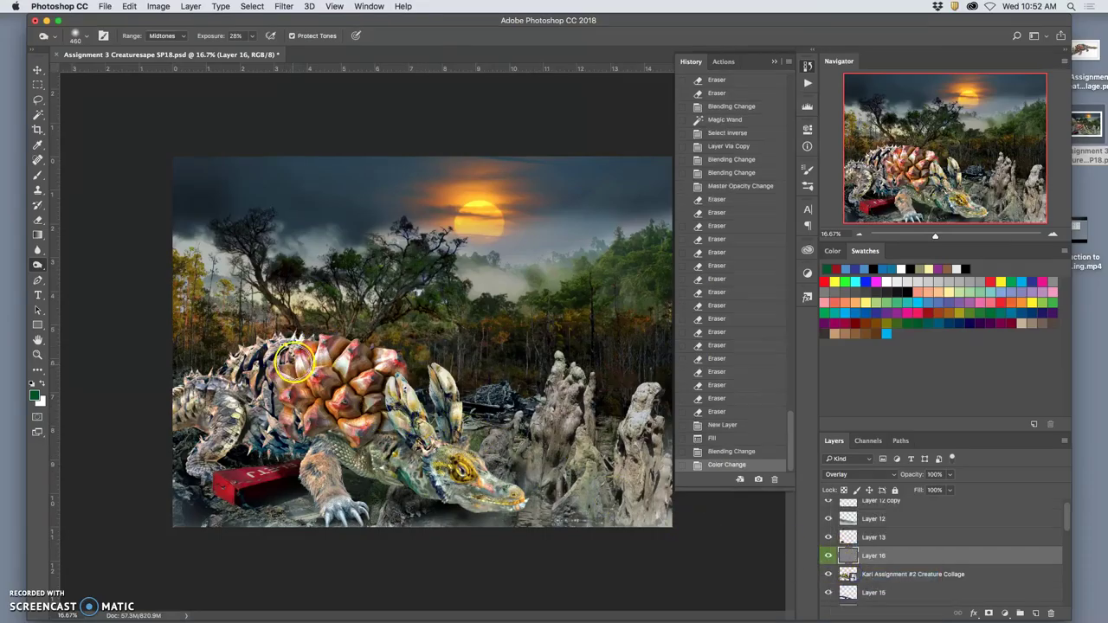
Darken the creature's belly, front leg, head and jaw on Layer 16 using a 460 px Burn tool with Midtones range and 28% exposure.
{"action": "key", "text": "super+plus"}
{"action": "left_click_drag", "start_coordinate": [294, 347], "coordinate": [554, 170]}
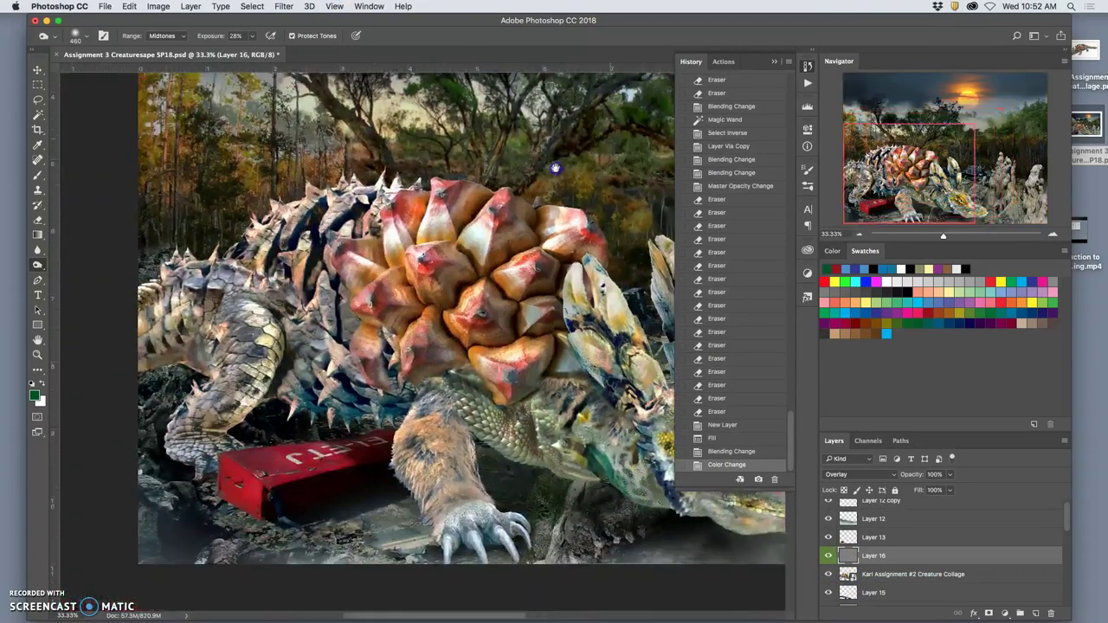
{"action": "left_click_drag", "start_coordinate": [436, 384], "coordinate": [452, 371]}
{"action": "mouse_move", "coordinate": [451, 370]}
{"action": "left_mouse_down"}
{"action": "mouse_move", "coordinate": [373, 375]}
{"action": "mouse_move", "coordinate": [391, 382]}
{"action": "left_mouse_up"}
{"action": "left_click_drag", "start_coordinate": [391, 382], "coordinate": [354, 378]}
{"action": "mouse_move", "coordinate": [490, 407]}
{"action": "left_mouse_down"}
{"action": "mouse_move", "coordinate": [527, 443]}
{"action": "mouse_move", "coordinate": [505, 426]}
{"action": "mouse_move", "coordinate": [564, 493]}
{"action": "mouse_move", "coordinate": [516, 502]}
{"action": "mouse_move", "coordinate": [524, 490]}
{"action": "mouse_move", "coordinate": [512, 501]}
{"action": "mouse_move", "coordinate": [540, 507]}
{"action": "mouse_move", "coordinate": [561, 500]}
{"action": "mouse_move", "coordinate": [548, 392]}
{"action": "mouse_move", "coordinate": [591, 422]}
{"action": "mouse_move", "coordinate": [566, 415]}
{"action": "mouse_move", "coordinate": [632, 419]}
{"action": "mouse_move", "coordinate": [664, 438]}
{"action": "mouse_move", "coordinate": [634, 423]}
{"action": "left_mouse_up"}
{"action": "mouse_move", "coordinate": [634, 422]}
{"action": "left_mouse_down"}
{"action": "mouse_move", "coordinate": [659, 435]}
{"action": "mouse_move", "coordinate": [455, 380]}
{"action": "mouse_move", "coordinate": [653, 441]}
{"action": "mouse_move", "coordinate": [597, 418]}
{"action": "mouse_move", "coordinate": [618, 419]}
{"action": "mouse_move", "coordinate": [650, 439]}
{"action": "left_mouse_up"}
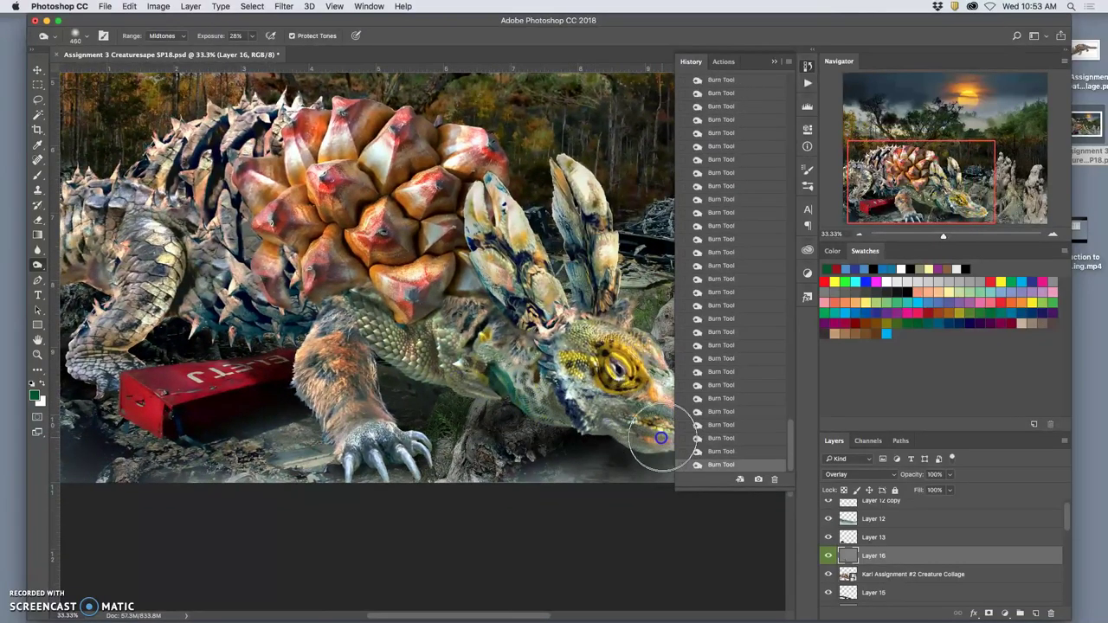
{"action": "scroll", "coordinate": [656, 445], "scroll_direction": "right", "scroll_amount": 5}
{"action": "scroll", "coordinate": [655, 445], "scroll_direction": "down", "scroll_amount": 2}
{"action": "mouse_move", "coordinate": [562, 417]}
{"action": "left_mouse_down"}
{"action": "mouse_move", "coordinate": [609, 417]}
{"action": "mouse_move", "coordinate": [486, 400]}
{"action": "mouse_move", "coordinate": [516, 415]}
{"action": "mouse_move", "coordinate": [251, 292]}
{"action": "mouse_move", "coordinate": [201, 297]}
{"action": "mouse_move", "coordinate": [317, 299]}
{"action": "mouse_move", "coordinate": [205, 301]}
{"action": "mouse_move", "coordinate": [223, 289]}
{"action": "mouse_move", "coordinate": [200, 313]}
{"action": "mouse_move", "coordinate": [175, 313]}
{"action": "mouse_move", "coordinate": [184, 328]}
{"action": "mouse_move", "coordinate": [190, 313]}
{"action": "mouse_move", "coordinate": [187, 334]}
{"action": "mouse_move", "coordinate": [172, 340]}
{"action": "mouse_move", "coordinate": [214, 346]}
{"action": "mouse_move", "coordinate": [221, 332]}
{"action": "mouse_move", "coordinate": [261, 348]}
{"action": "mouse_move", "coordinate": [267, 323]}
{"action": "mouse_move", "coordinate": [392, 324]}
{"action": "mouse_move", "coordinate": [371, 322]}
{"action": "mouse_move", "coordinate": [334, 229]}
{"action": "mouse_move", "coordinate": [343, 233]}
{"action": "mouse_move", "coordinate": [350, 208]}
{"action": "mouse_move", "coordinate": [452, 234]}
{"action": "mouse_move", "coordinate": [426, 222]}
{"action": "mouse_move", "coordinate": [410, 260]}
{"action": "left_mouse_up"}
Set the Burn tool's range to Highlights, darken the creature's scaly hind leg and undo the last stroke.
{"action": "scroll", "coordinate": [198, 297], "scroll_direction": "left", "scroll_amount": 10}
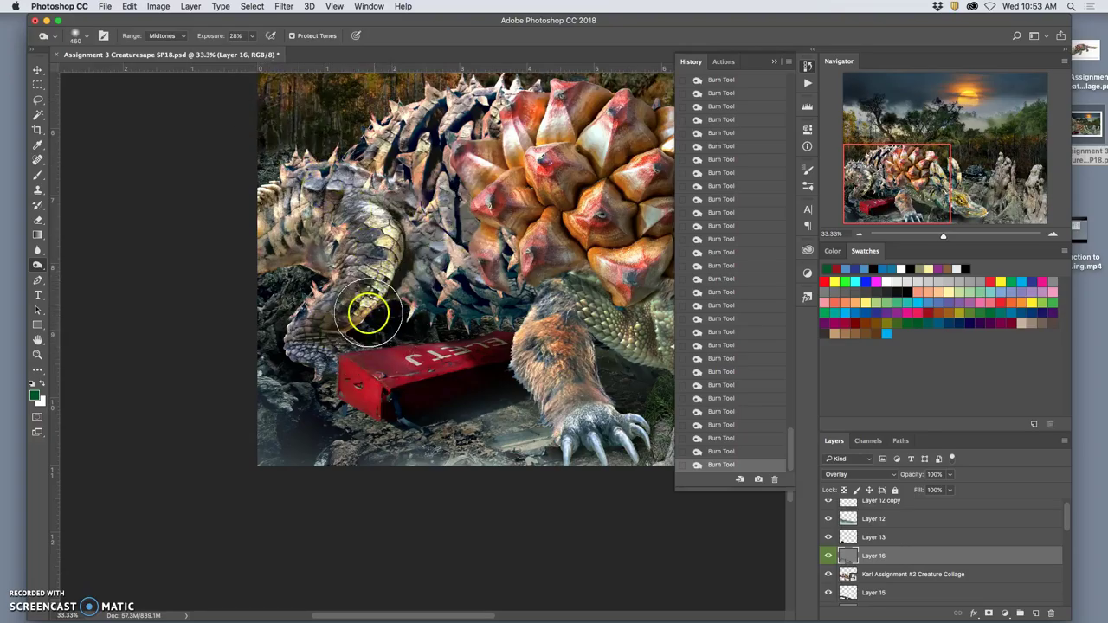
{"action": "left_click", "coordinate": [164, 35]}
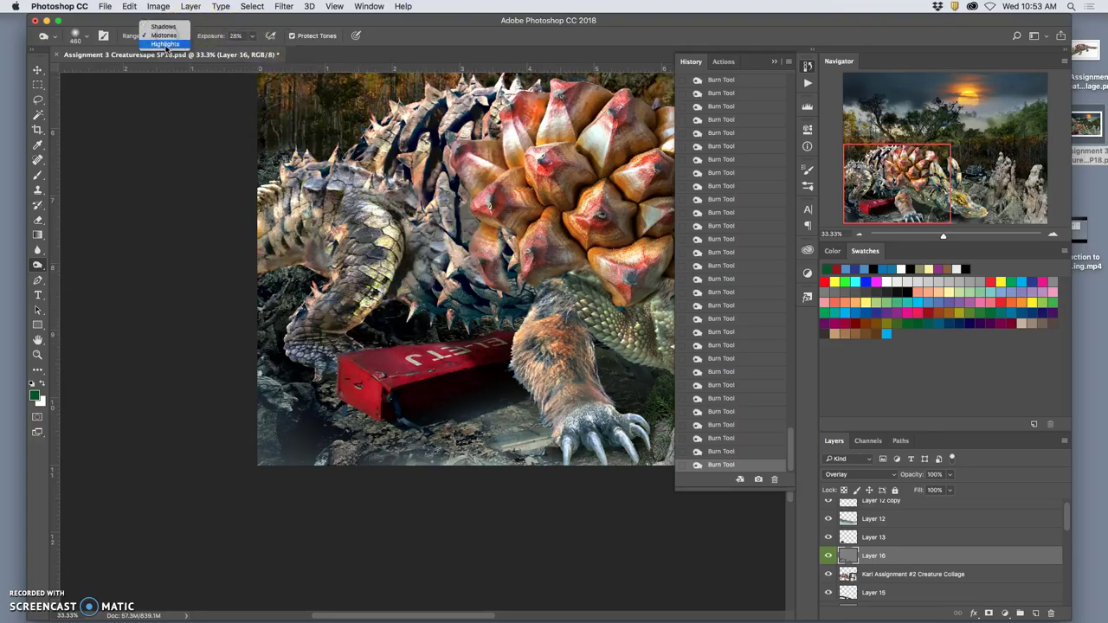
{"action": "left_click", "coordinate": [165, 44]}
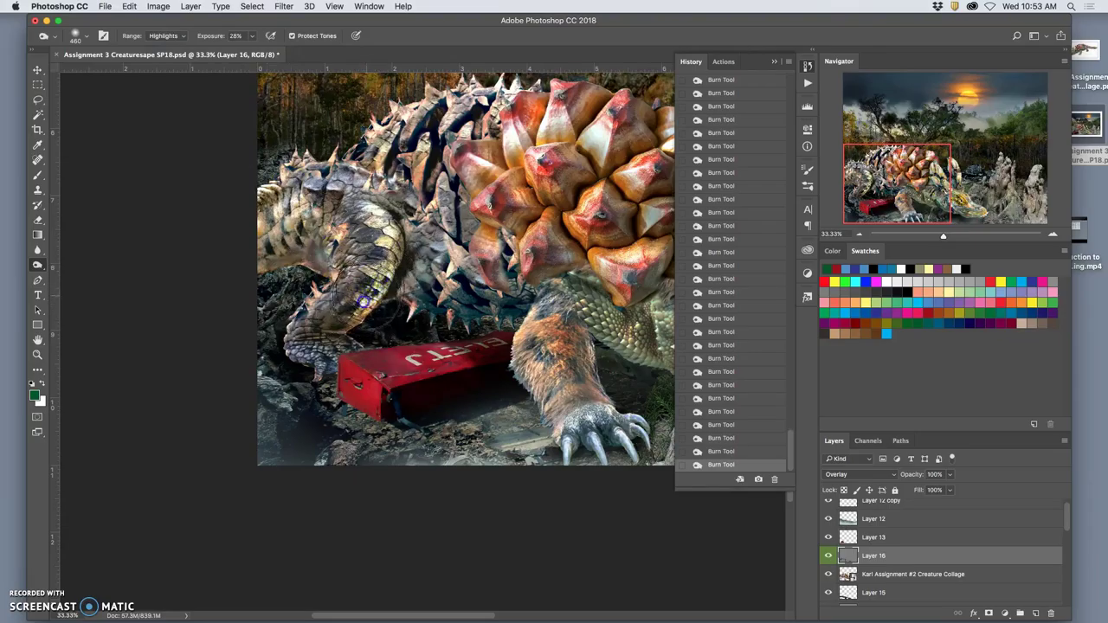
{"action": "left_click_drag", "start_coordinate": [334, 365], "coordinate": [357, 352]}
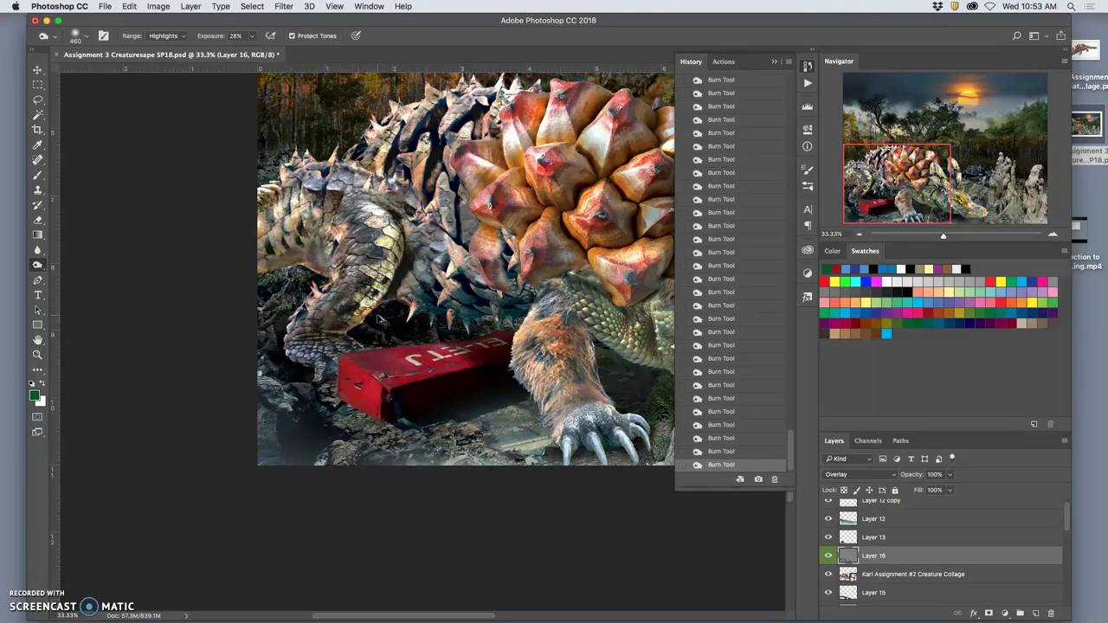
{"action": "key", "text": "super+z"}
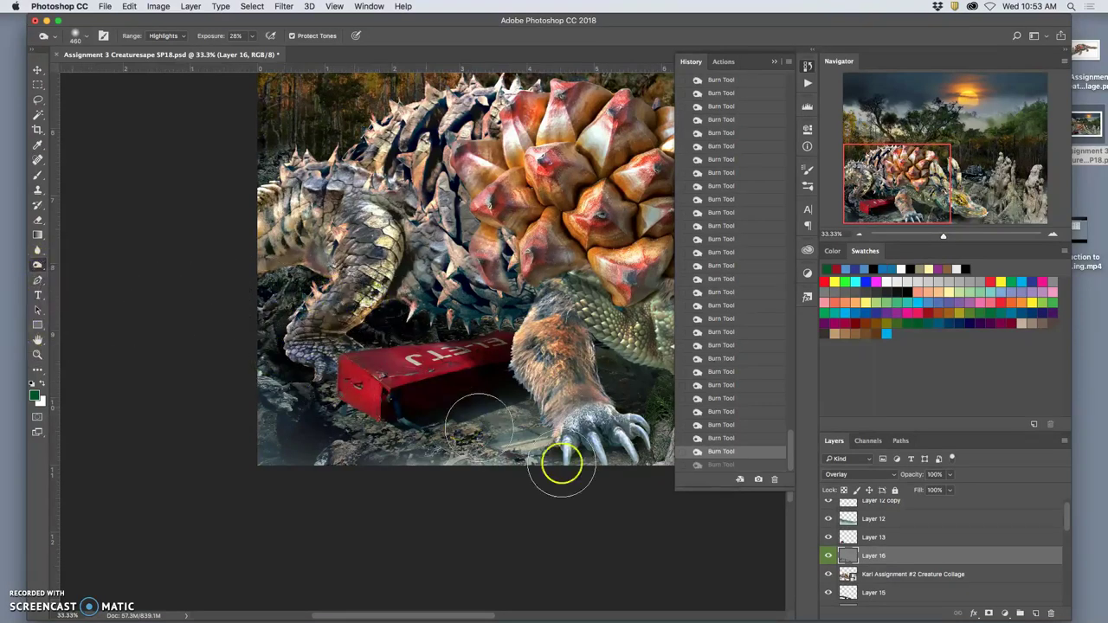
Toggle the visibility of Layer 16 and the creature collage layer to compare the burned shading.
{"action": "left_click", "coordinate": [818, 567]}
{"action": "left_click", "coordinate": [829, 556]}
{"action": "left_click", "coordinate": [829, 556]}
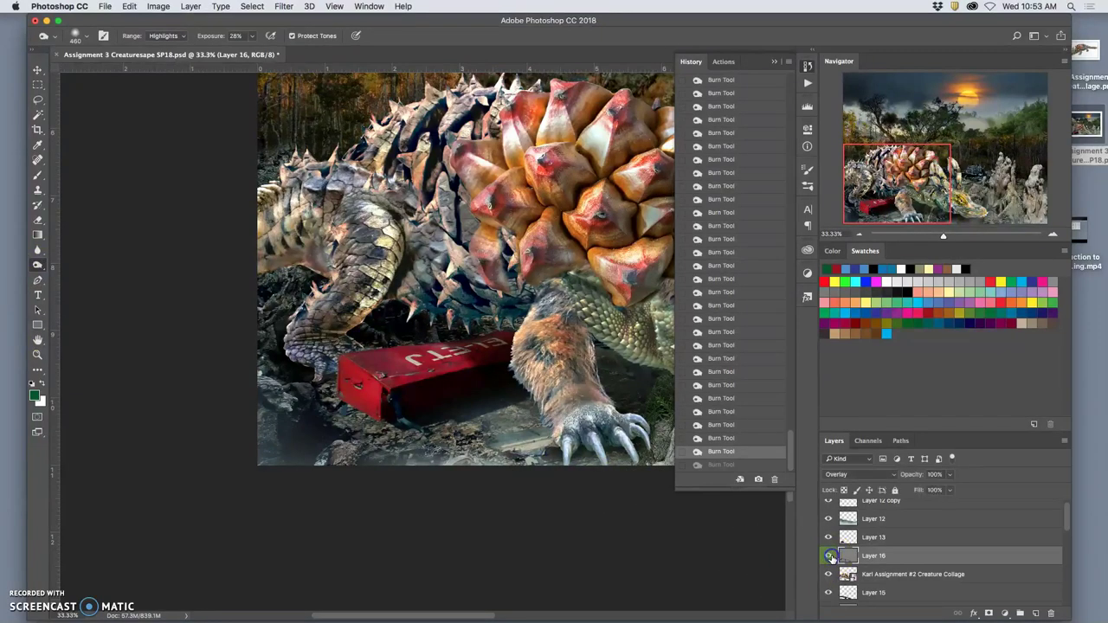
{"action": "left_click", "coordinate": [831, 557]}
{"action": "left_click", "coordinate": [830, 557]}
{"action": "left_click", "coordinate": [831, 557]}
{"action": "left_click", "coordinate": [830, 557]}
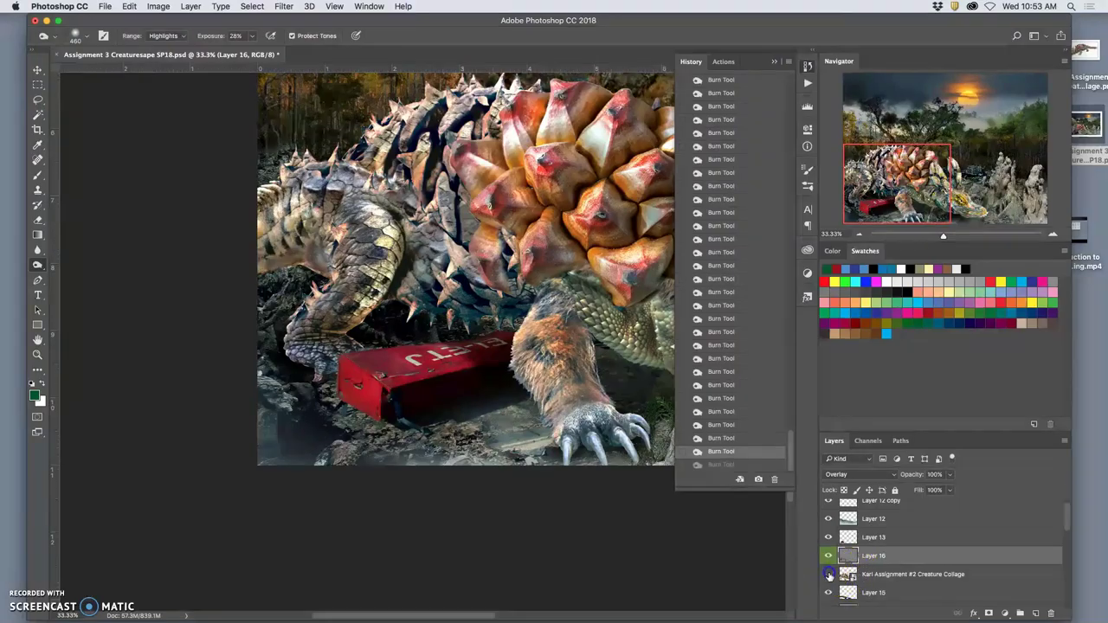
{"action": "left_click", "coordinate": [829, 575]}
{"action": "left_click", "coordinate": [829, 575]}
Lasso the bright lower part of the scaly hind leg on Layer 16 and copy the selection to a new layer.
{"action": "left_click", "coordinate": [37, 101]}
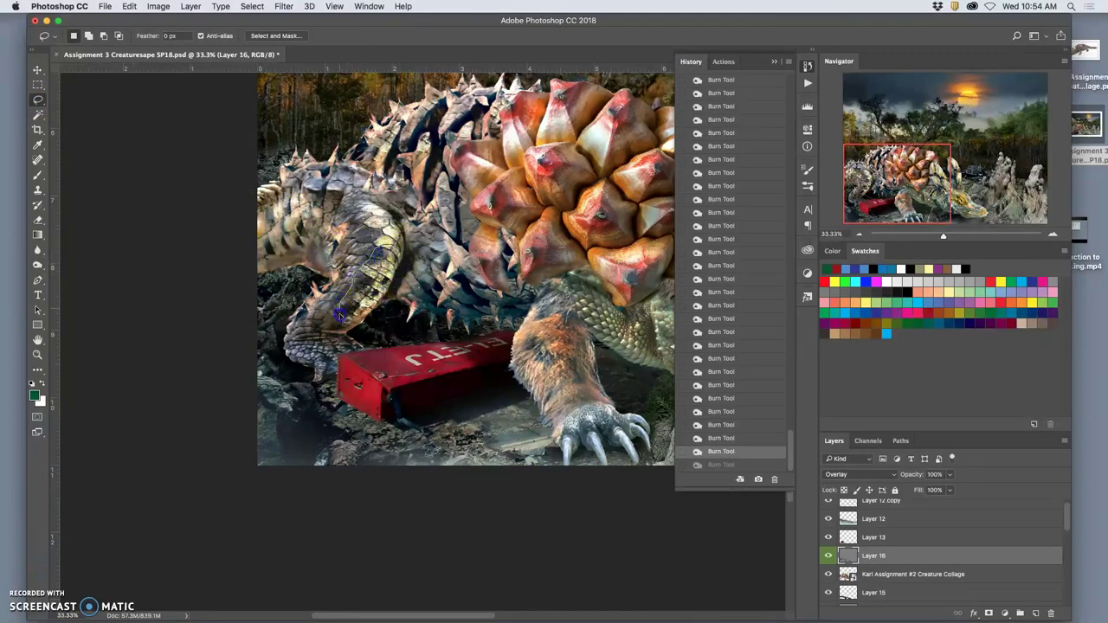
{"action": "left_click_drag", "start_coordinate": [394, 279], "coordinate": [390, 304]}
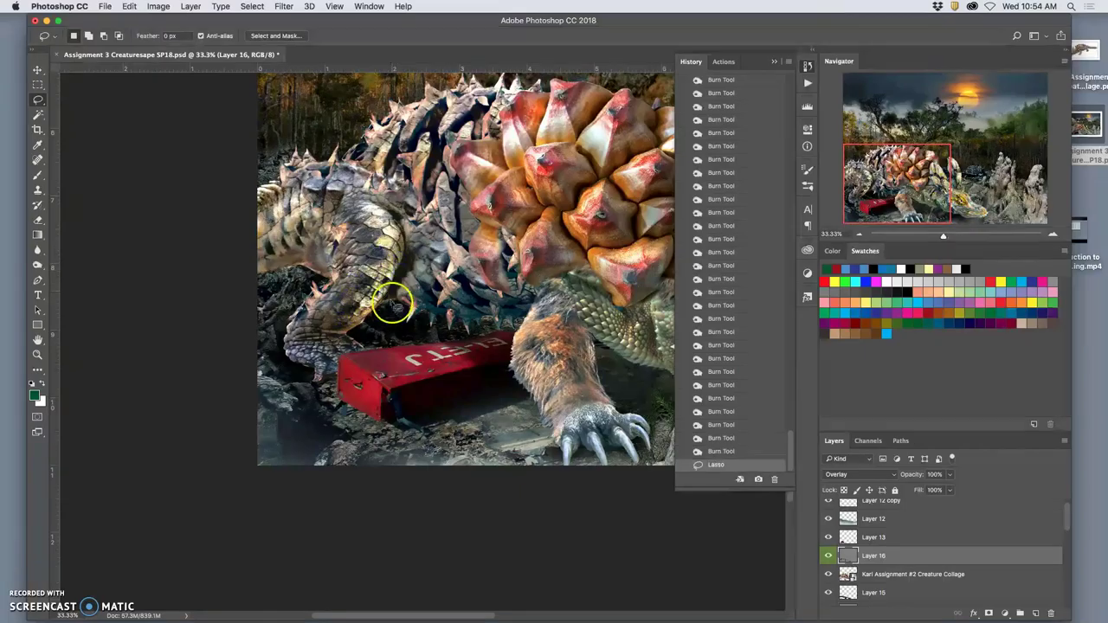
{"action": "key", "text": "super+j"}
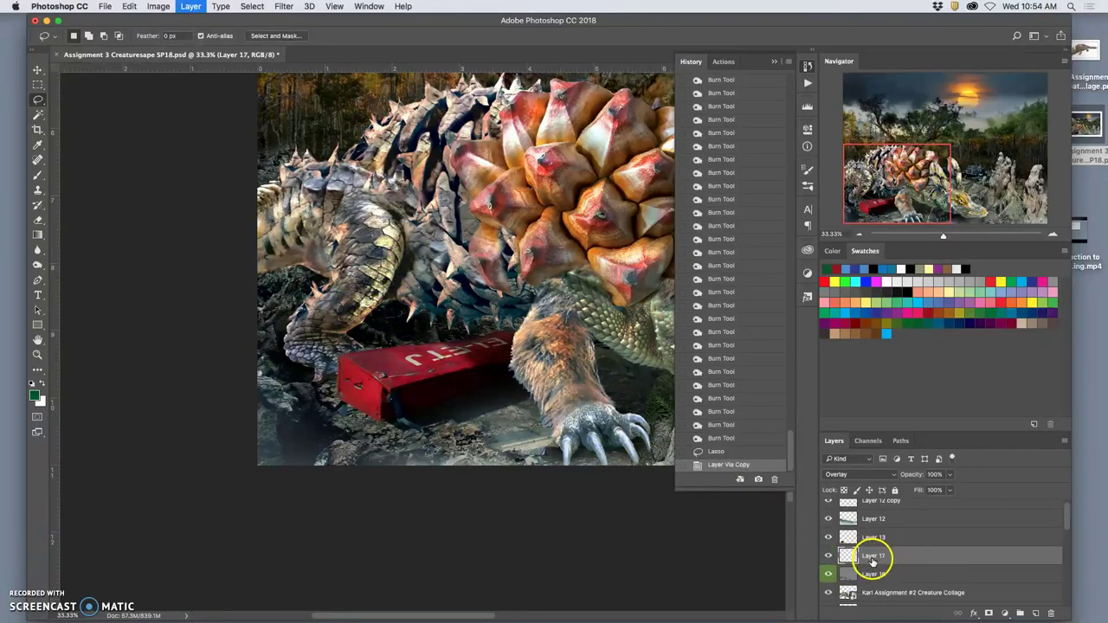
Switch Layer 17 to Normal blending to check the copied gray patch, and set it to Multiply.
{"action": "left_click", "coordinate": [846, 476]}
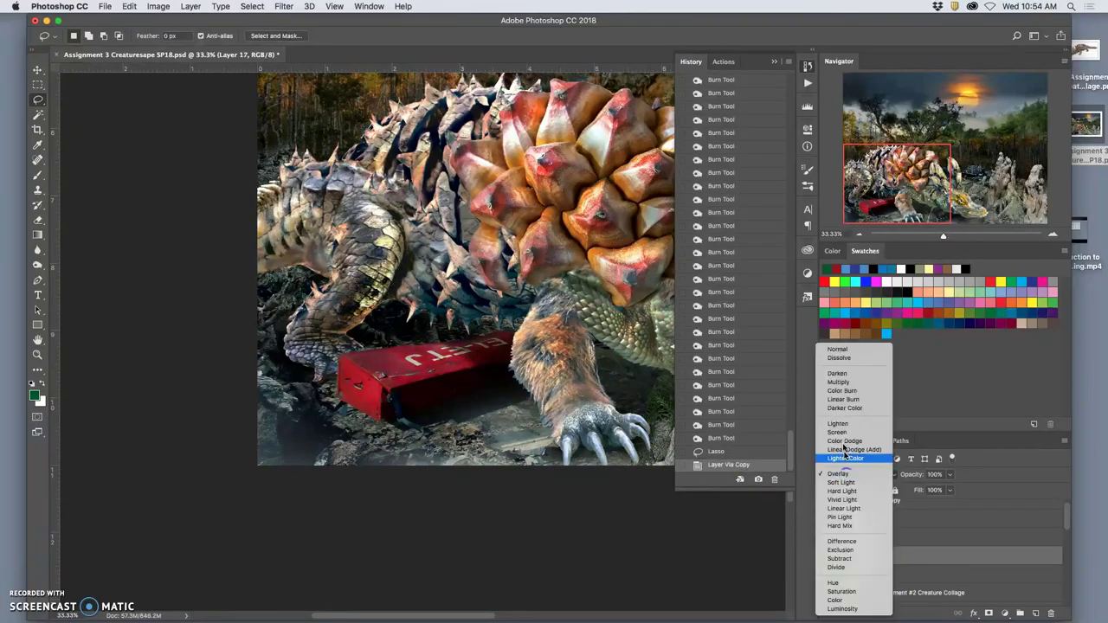
{"action": "left_click", "coordinate": [836, 353]}
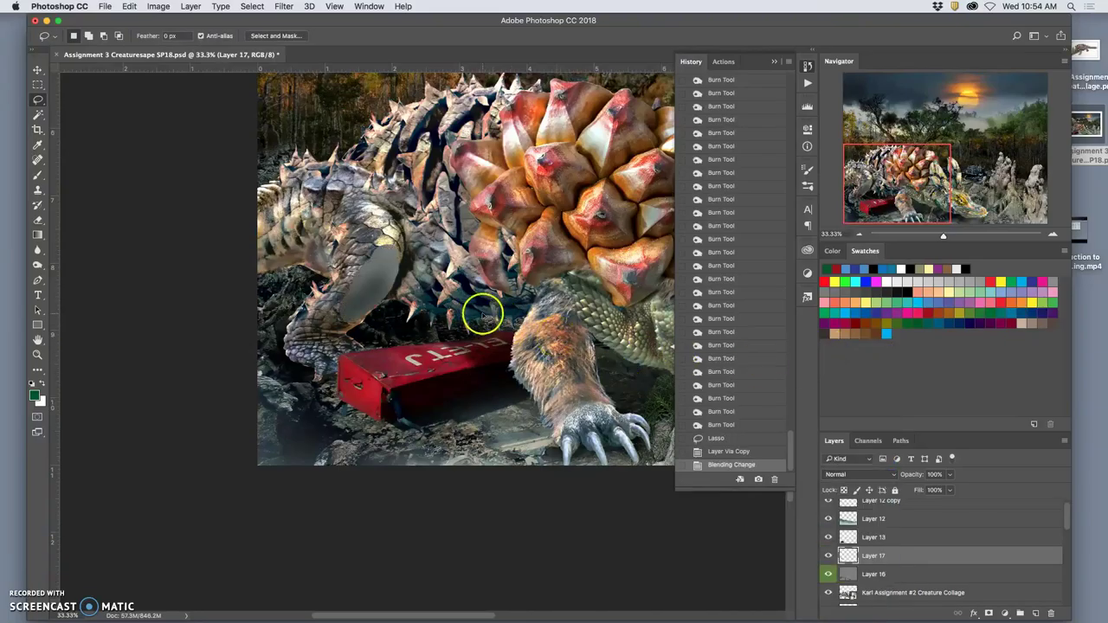
{"action": "left_click", "coordinate": [833, 474]}
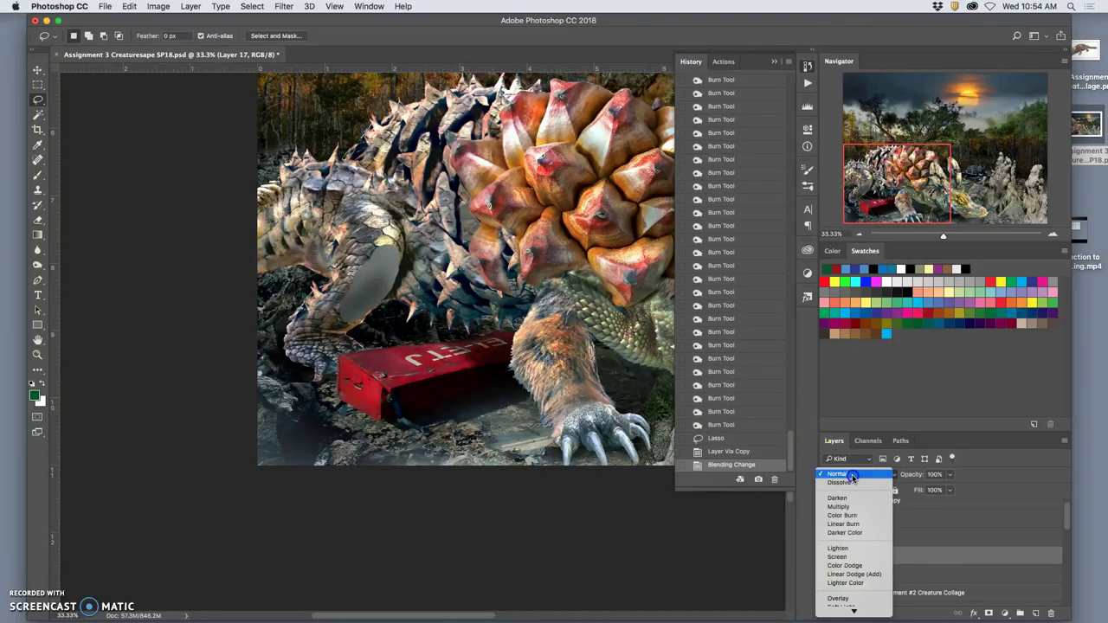
{"action": "left_click", "coordinate": [853, 508]}
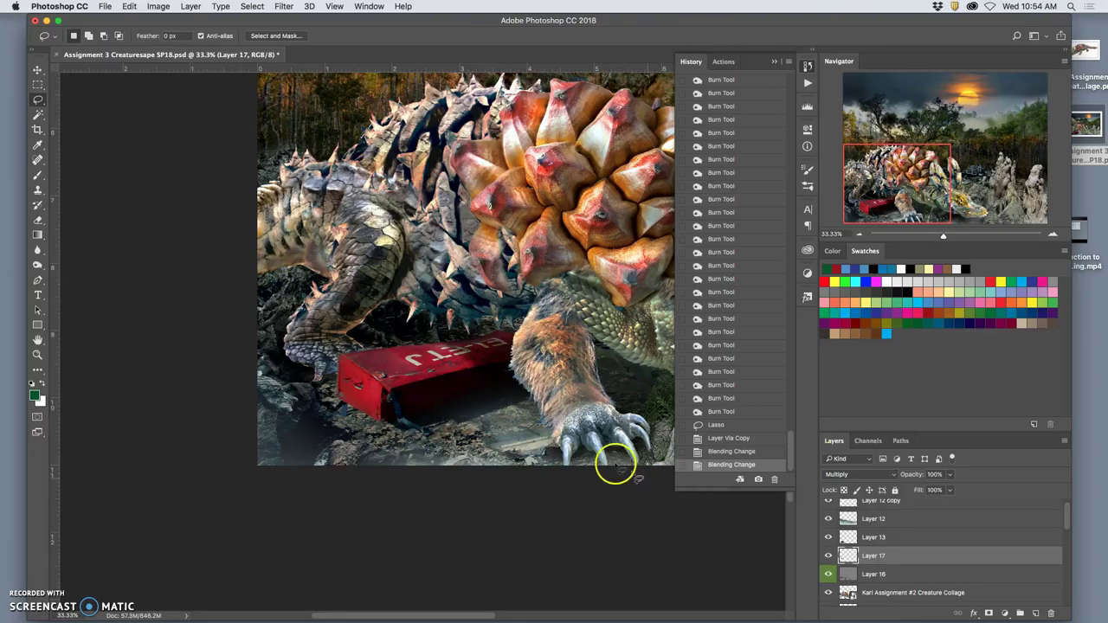
Erase the edge of the Layer 17 patch near the hind foot and set the layer's opacity to 75%.
{"action": "left_click", "coordinate": [37, 220]}
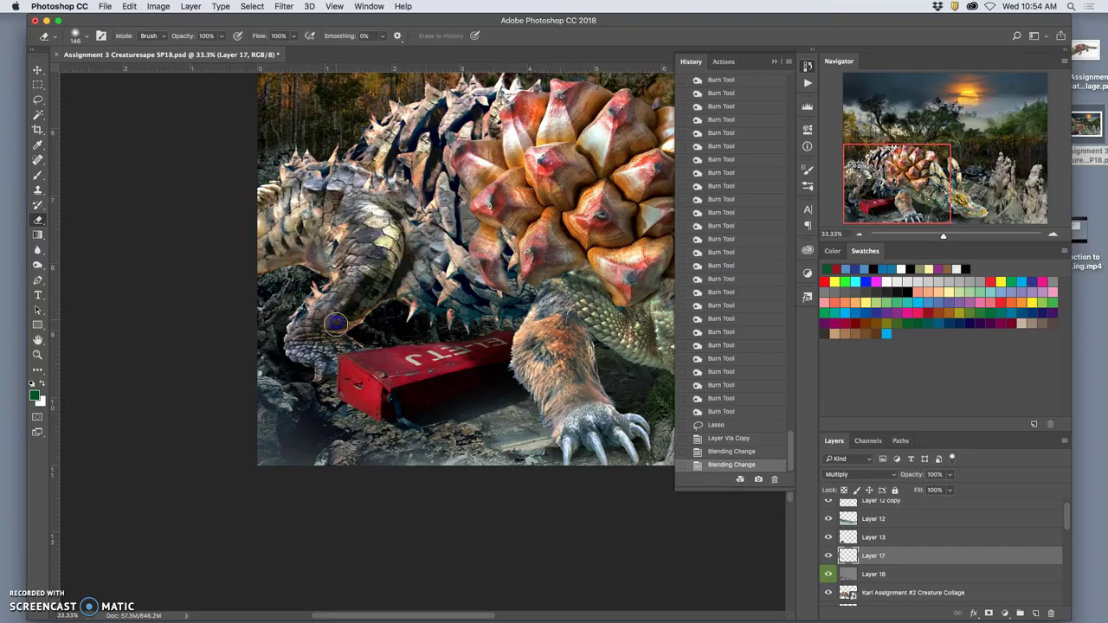
{"action": "left_click", "coordinate": [336, 323]}
{"action": "left_click", "coordinate": [949, 474]}
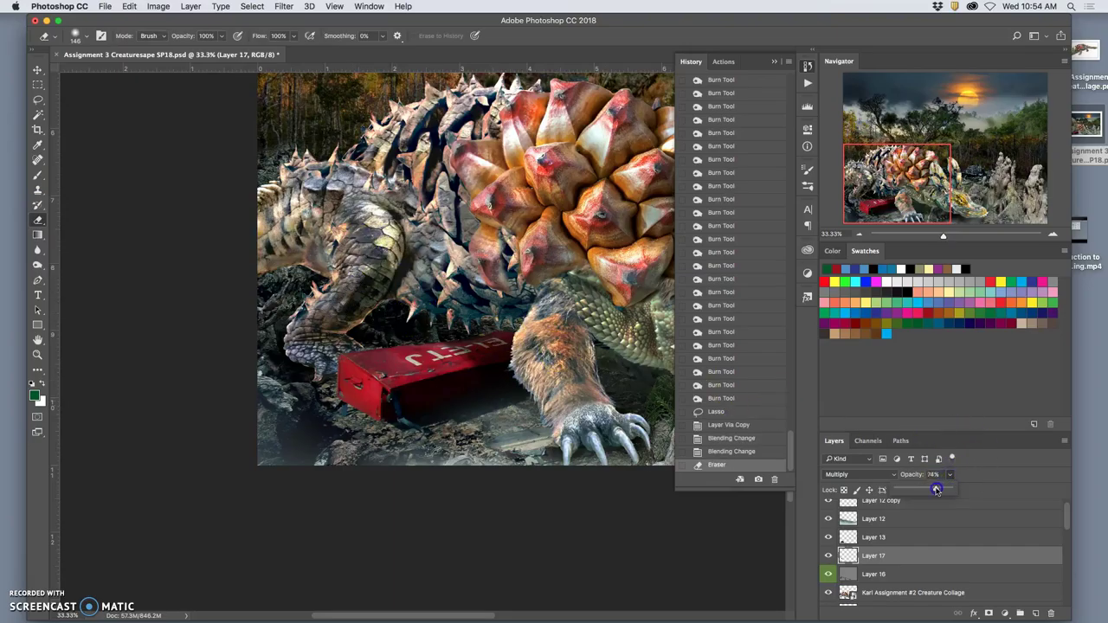
{"action": "left_click_drag", "start_coordinate": [936, 491], "coordinate": [942, 490]}
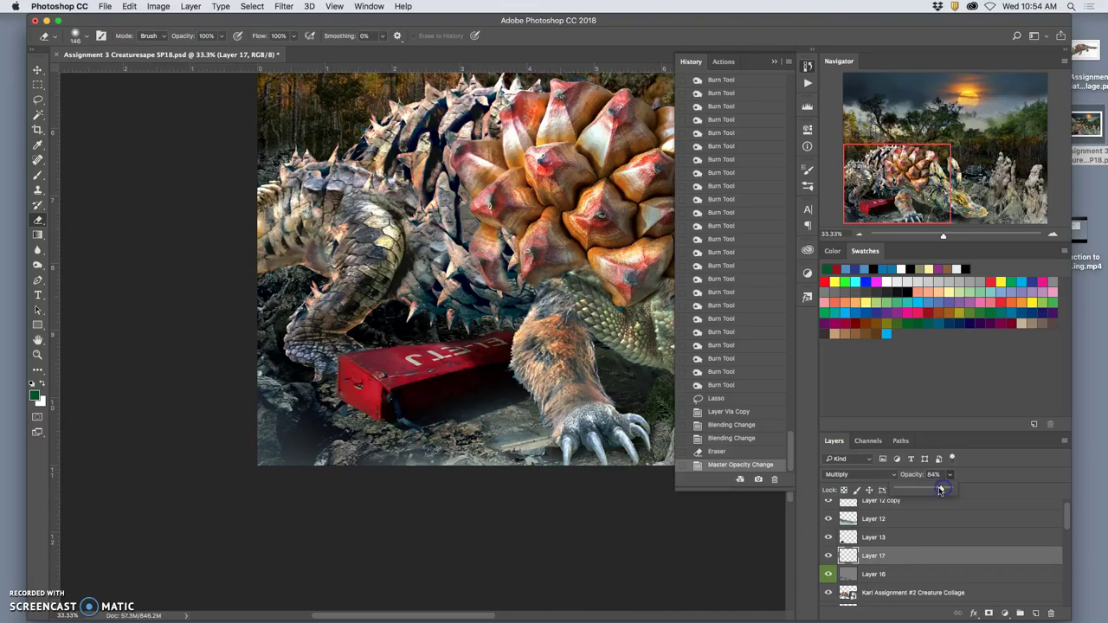
{"action": "left_click", "coordinate": [430, 413]}
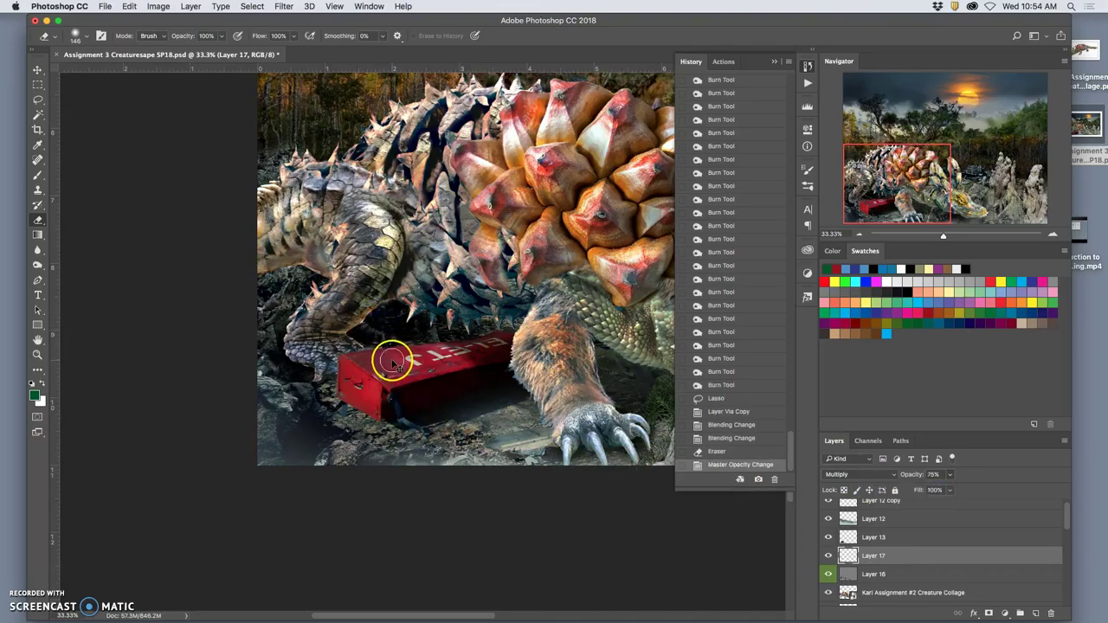
Apply Gaussian Blur to Layer 17 twice, the second time with a radius of 8.7 pixels.
{"action": "left_click", "coordinate": [285, 7]}
{"action": "left_click", "coordinate": [292, 18]}
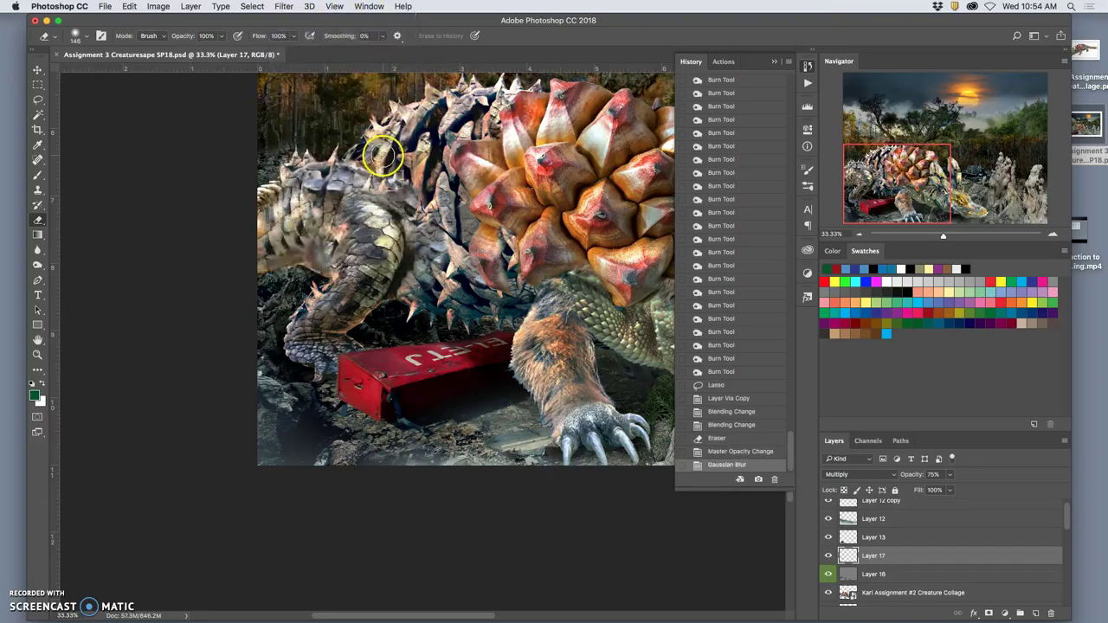
{"action": "left_click", "coordinate": [285, 7]}
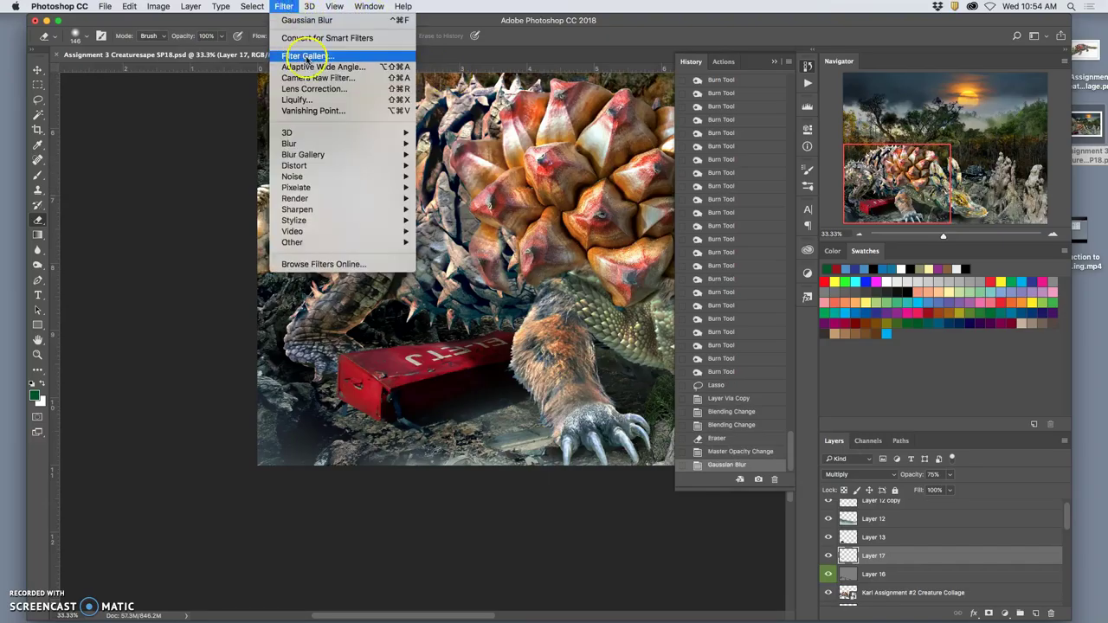
{"action": "mouse_move", "coordinate": [346, 144]}
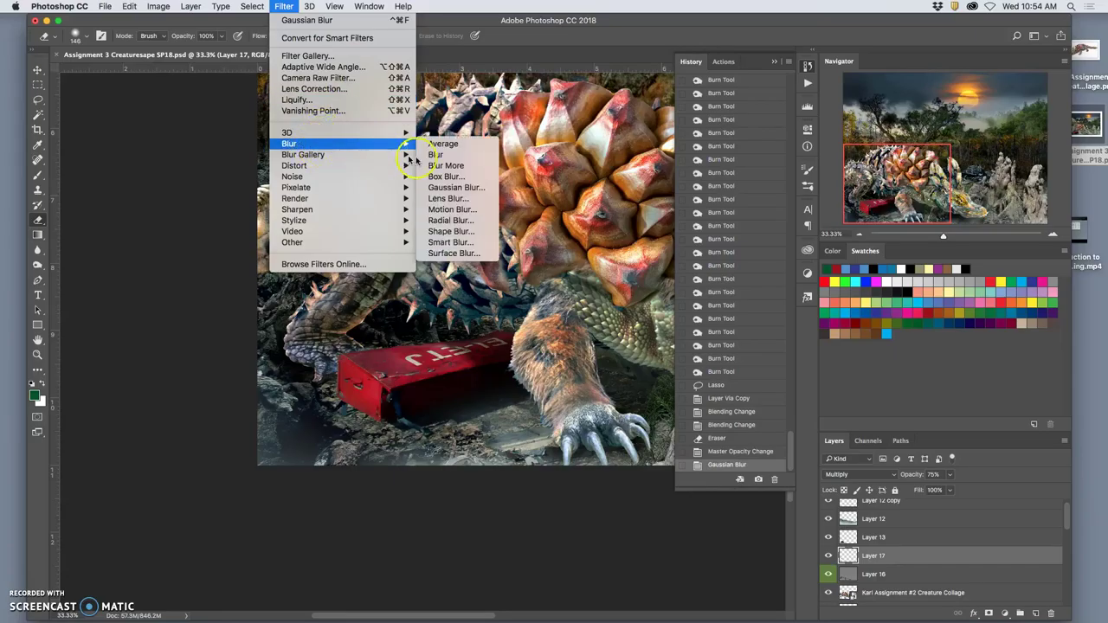
{"action": "left_click", "coordinate": [449, 187]}
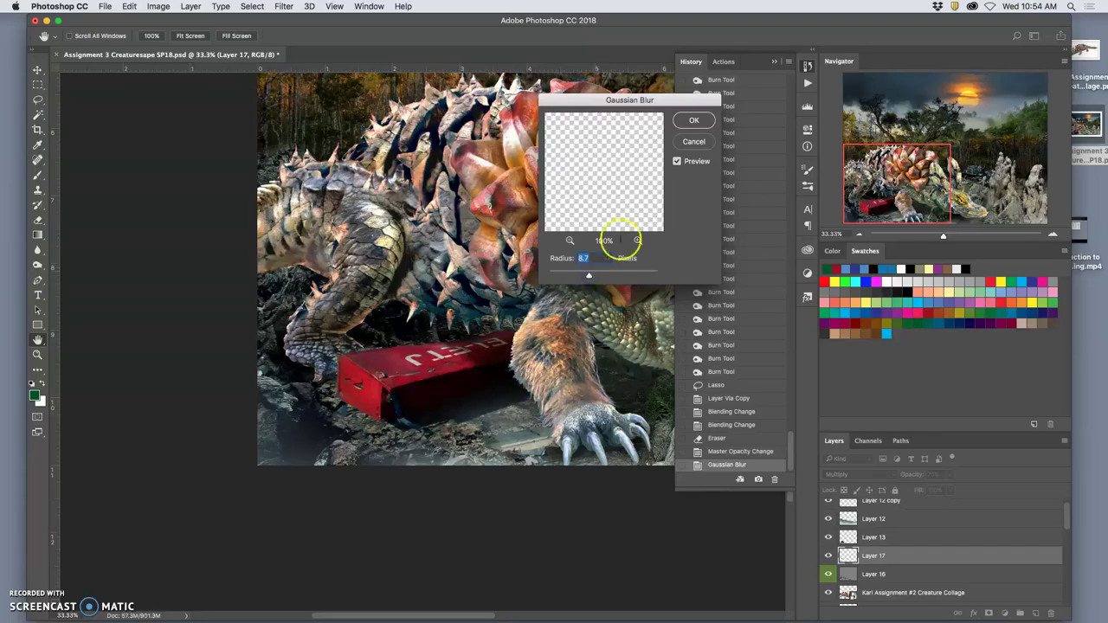
{"action": "left_click", "coordinate": [692, 122]}
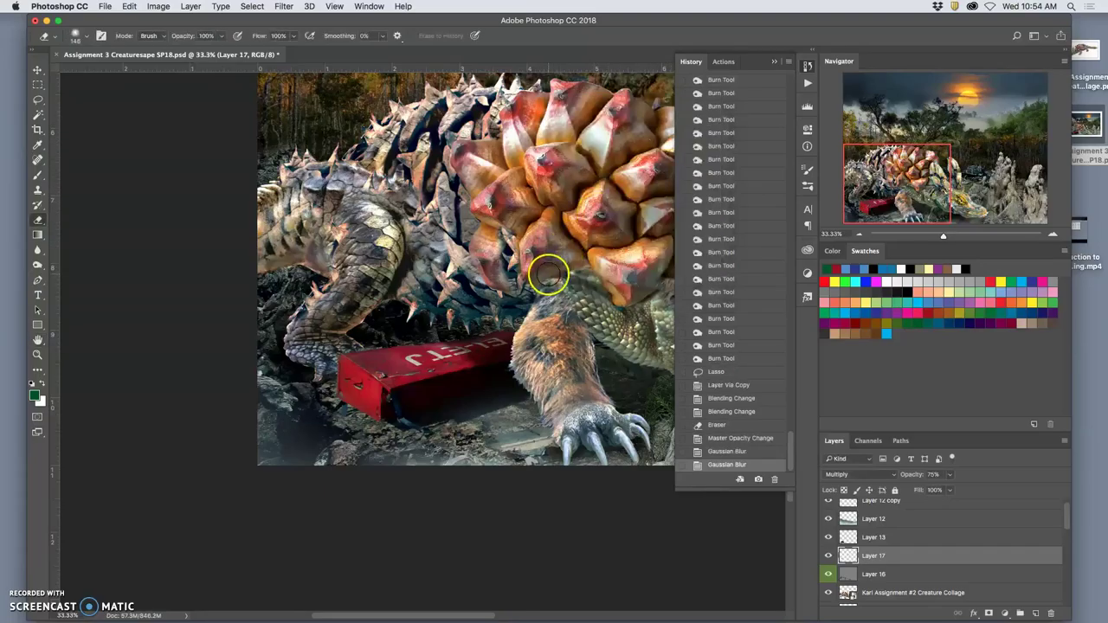
{"action": "key", "text": "super+minus"}
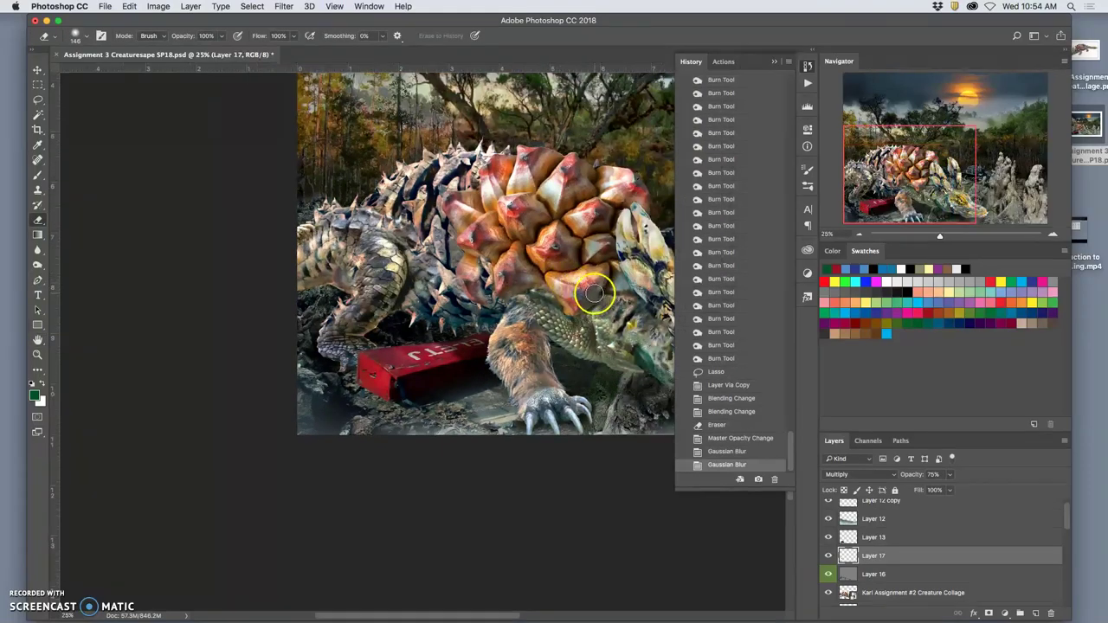
{"action": "left_click", "coordinate": [870, 575]}
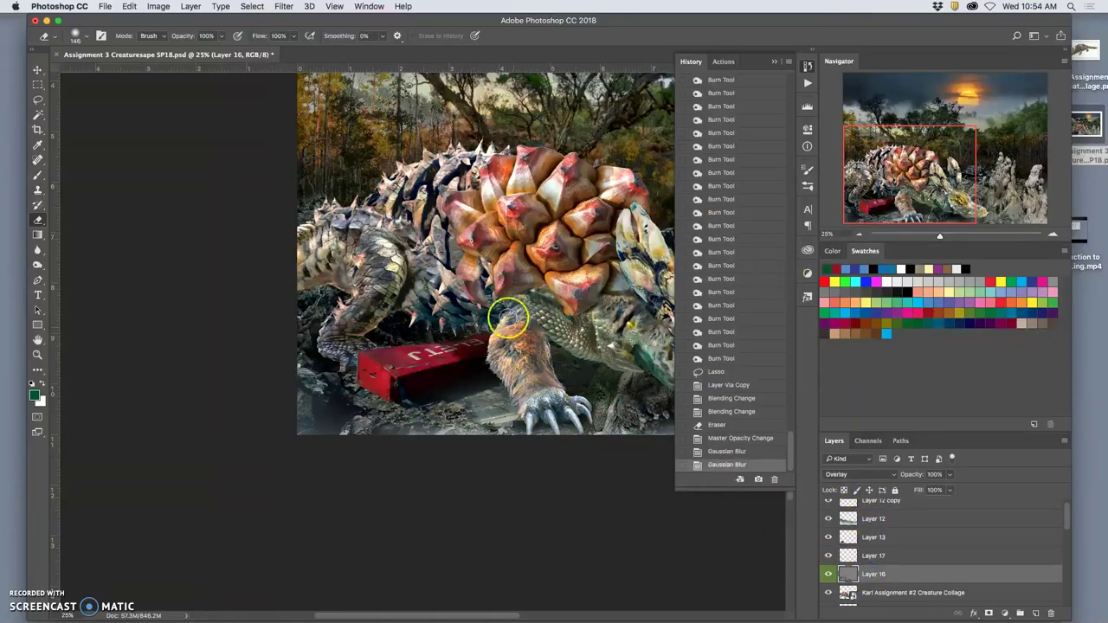
{"action": "left_click", "coordinate": [499, 347]}
{"action": "left_click", "coordinate": [502, 344]}
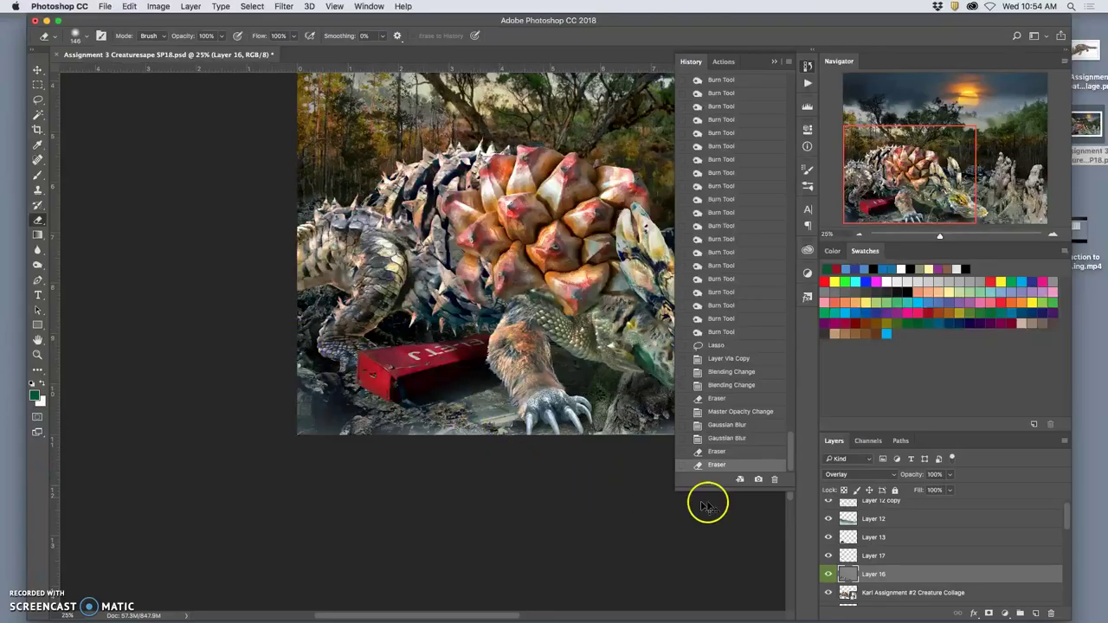
{"action": "left_click", "coordinate": [732, 438]}
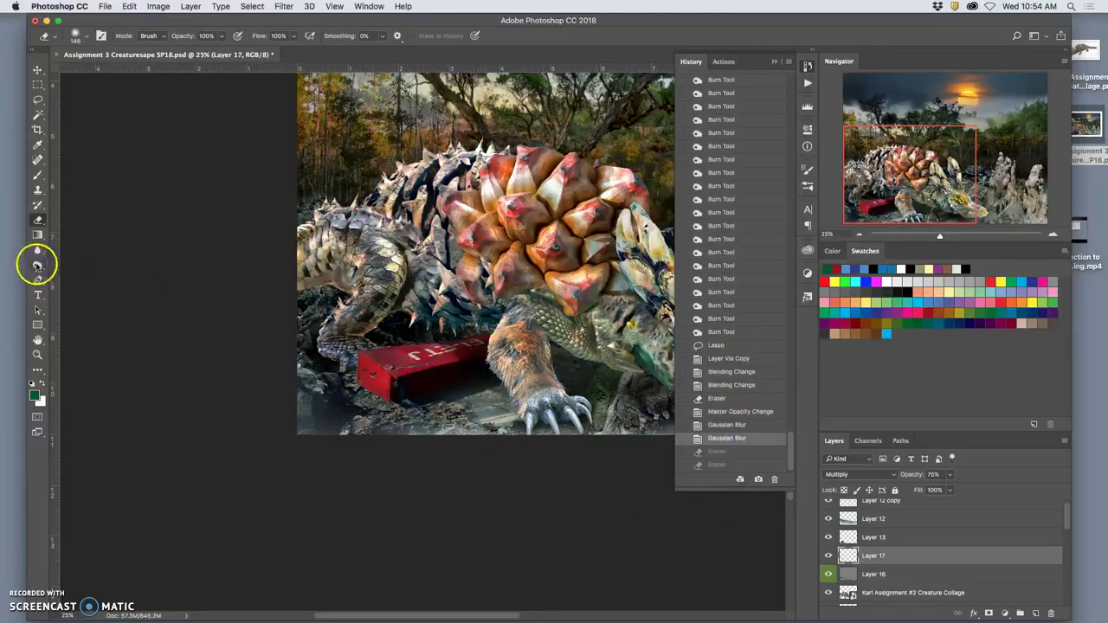
Try to darken the furry front leg on Layer 17 with the Burn tool set to Highlights range.
{"action": "left_click", "coordinate": [37, 264]}
{"action": "left_click", "coordinate": [515, 352]}
{"action": "left_click", "coordinate": [512, 346]}
{"action": "left_click", "coordinate": [514, 338]}
{"action": "left_click", "coordinate": [524, 334]}
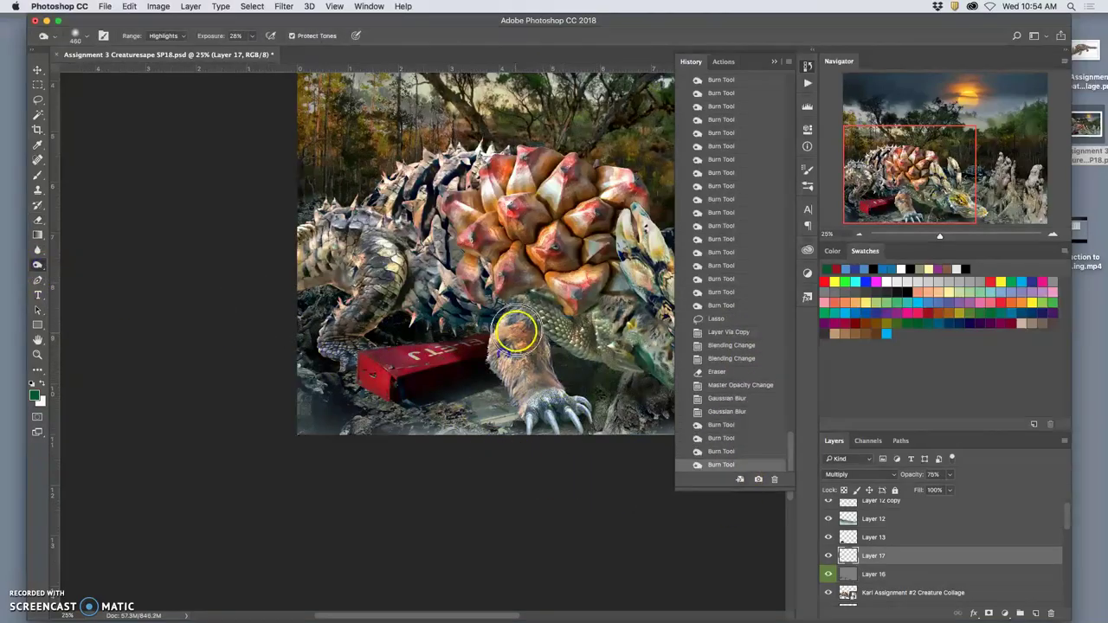
{"action": "left_click", "coordinate": [522, 327]}
{"action": "left_click", "coordinate": [521, 320]}
{"action": "left_click", "coordinate": [521, 318]}
{"action": "left_click", "coordinate": [164, 35]}
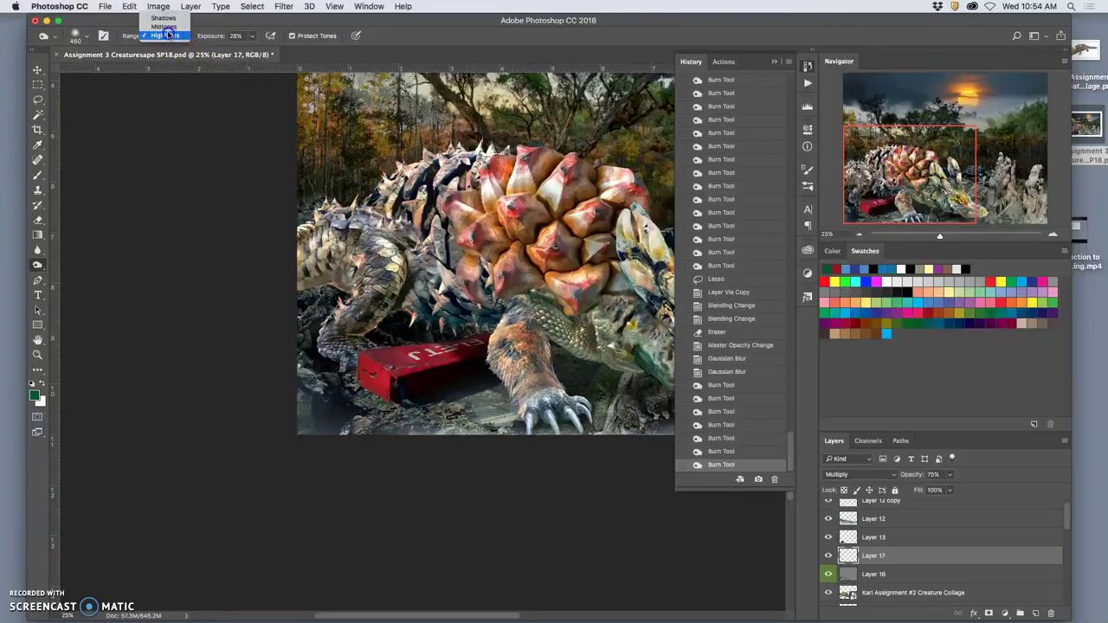
{"action": "left_click", "coordinate": [169, 36]}
{"action": "left_click", "coordinate": [497, 359]}
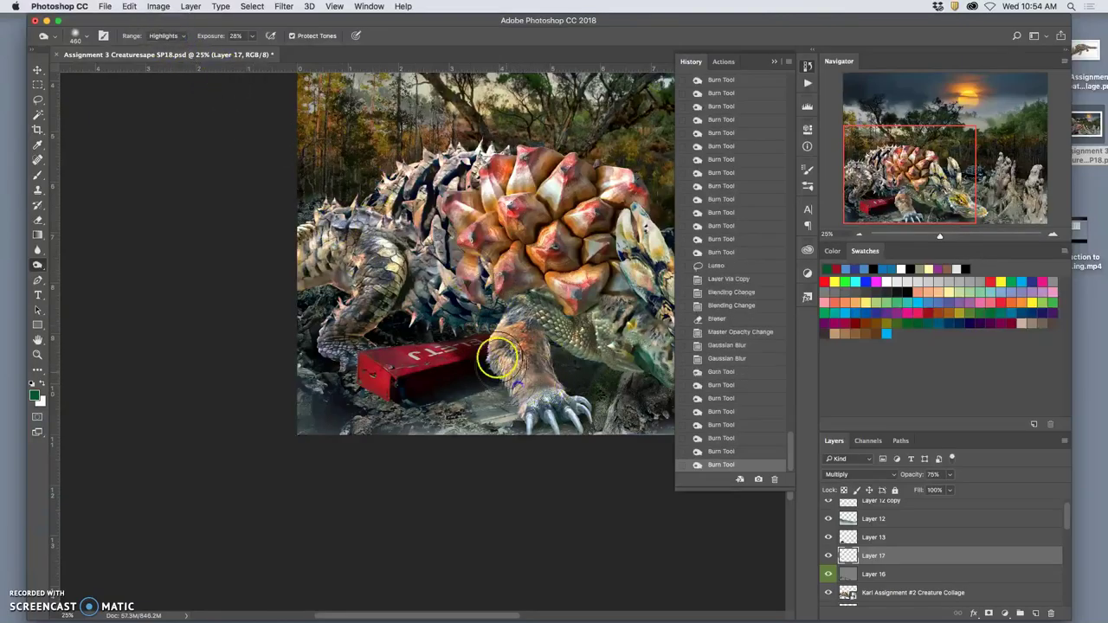
{"action": "left_click", "coordinate": [507, 374]}
{"action": "left_click", "coordinate": [523, 396]}
{"action": "left_click", "coordinate": [515, 392]}
{"action": "left_click_drag", "start_coordinate": [515, 393], "coordinate": [502, 376]}
{"action": "left_click", "coordinate": [502, 376]}
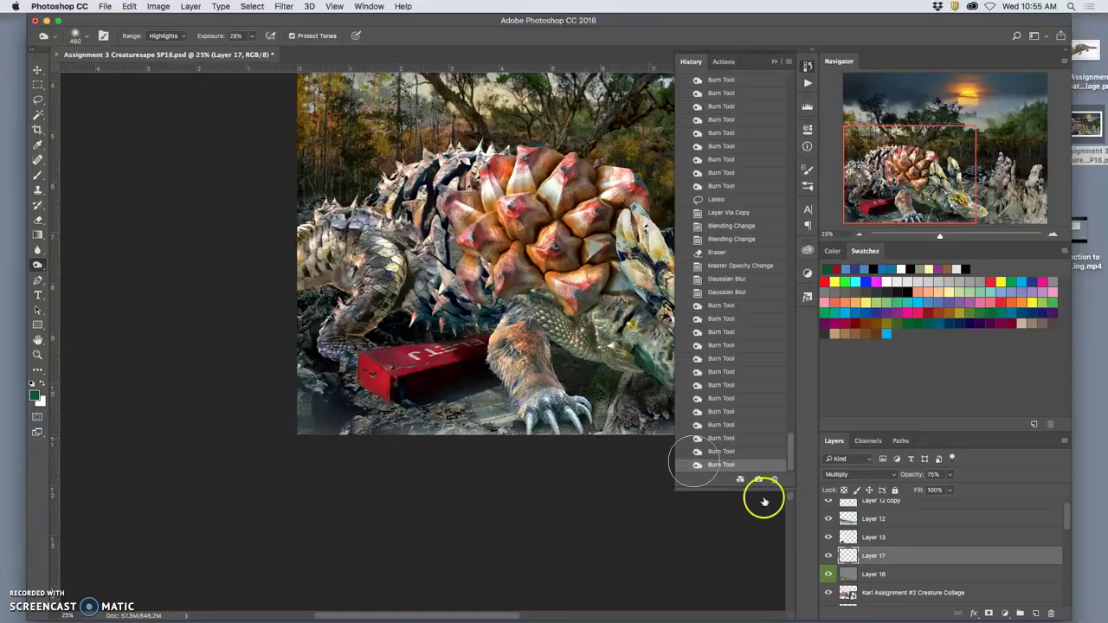
Burn the inner edge of the furry front leg on gray Layer 16, from the upper leg down to the claws.
{"action": "left_click", "coordinate": [864, 574]}
{"action": "left_click", "coordinate": [525, 386]}
{"action": "left_click", "coordinate": [504, 361]}
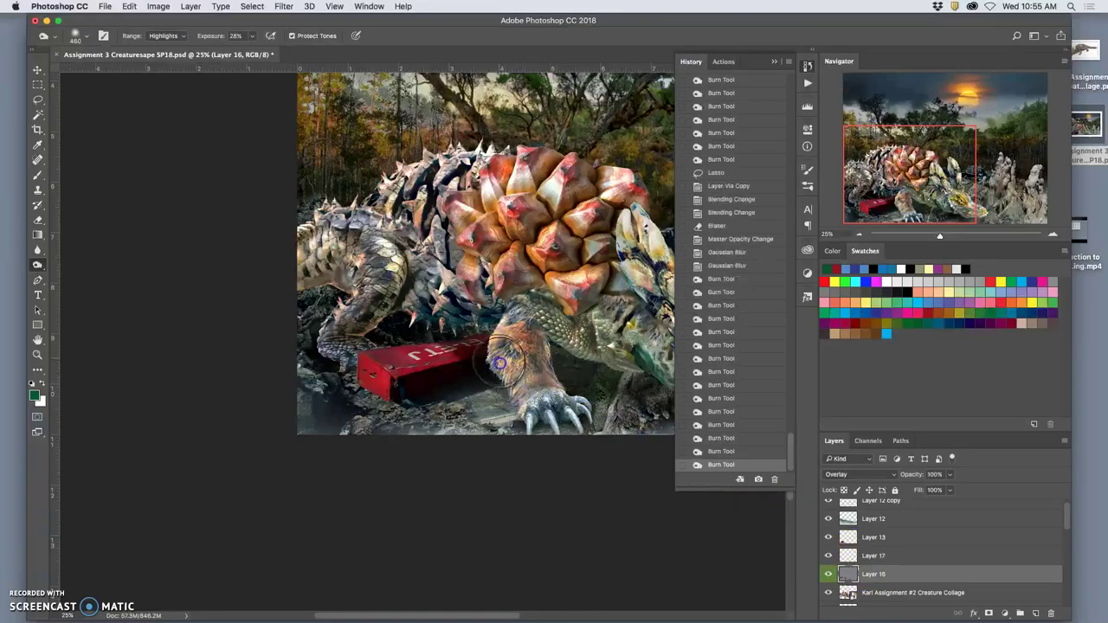
{"action": "left_click", "coordinate": [514, 378]}
{"action": "left_click", "coordinate": [497, 356]}
{"action": "left_click", "coordinate": [508, 378]}
{"action": "mouse_move", "coordinate": [509, 378]}
{"action": "left_mouse_down"}
{"action": "mouse_move", "coordinate": [505, 322]}
{"action": "mouse_move", "coordinate": [518, 313]}
{"action": "mouse_move", "coordinate": [500, 351]}
{"action": "mouse_move", "coordinate": [527, 366]}
{"action": "mouse_move", "coordinate": [544, 405]}
{"action": "left_mouse_up"}
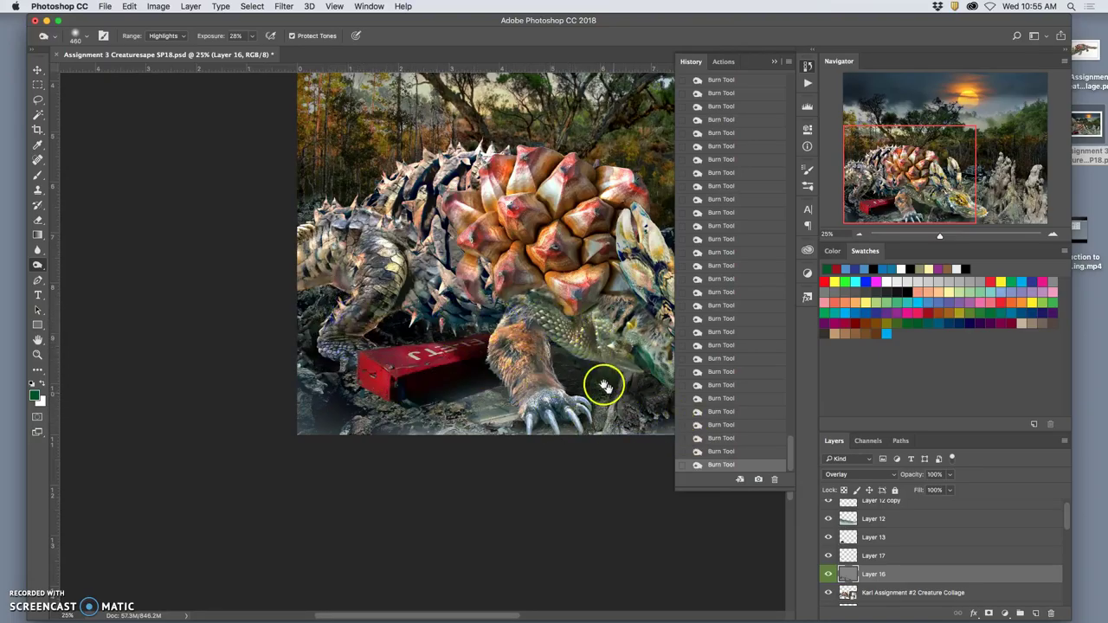
Burn the scaly underside and neck behind the furry front leg on Layer 16 with the range set to Midtones.
{"action": "mouse_move", "coordinate": [604, 386]}
{"action": "left_mouse_down"}
{"action": "mouse_move", "coordinate": [425, 399]}
{"action": "mouse_move", "coordinate": [518, 384]}
{"action": "mouse_move", "coordinate": [515, 370]}
{"action": "mouse_move", "coordinate": [518, 392]}
{"action": "mouse_move", "coordinate": [526, 369]}
{"action": "mouse_move", "coordinate": [506, 389]}
{"action": "mouse_move", "coordinate": [520, 373]}
{"action": "mouse_move", "coordinate": [523, 397]}
{"action": "mouse_move", "coordinate": [560, 386]}
{"action": "mouse_move", "coordinate": [551, 409]}
{"action": "mouse_move", "coordinate": [566, 422]}
{"action": "mouse_move", "coordinate": [600, 410]}
{"action": "mouse_move", "coordinate": [597, 421]}
{"action": "mouse_move", "coordinate": [532, 409]}
{"action": "mouse_move", "coordinate": [496, 355]}
{"action": "mouse_move", "coordinate": [450, 345]}
{"action": "mouse_move", "coordinate": [444, 360]}
{"action": "mouse_move", "coordinate": [412, 348]}
{"action": "mouse_move", "coordinate": [395, 361]}
{"action": "mouse_move", "coordinate": [403, 350]}
{"action": "mouse_move", "coordinate": [370, 325]}
{"action": "mouse_move", "coordinate": [349, 340]}
{"action": "mouse_move", "coordinate": [302, 245]}
{"action": "mouse_move", "coordinate": [322, 256]}
{"action": "mouse_move", "coordinate": [288, 268]}
{"action": "mouse_move", "coordinate": [264, 299]}
{"action": "mouse_move", "coordinate": [245, 293]}
{"action": "mouse_move", "coordinate": [260, 304]}
{"action": "mouse_move", "coordinate": [219, 284]}
{"action": "mouse_move", "coordinate": [198, 258]}
{"action": "left_mouse_up"}
{"action": "left_click", "coordinate": [309, 332]}
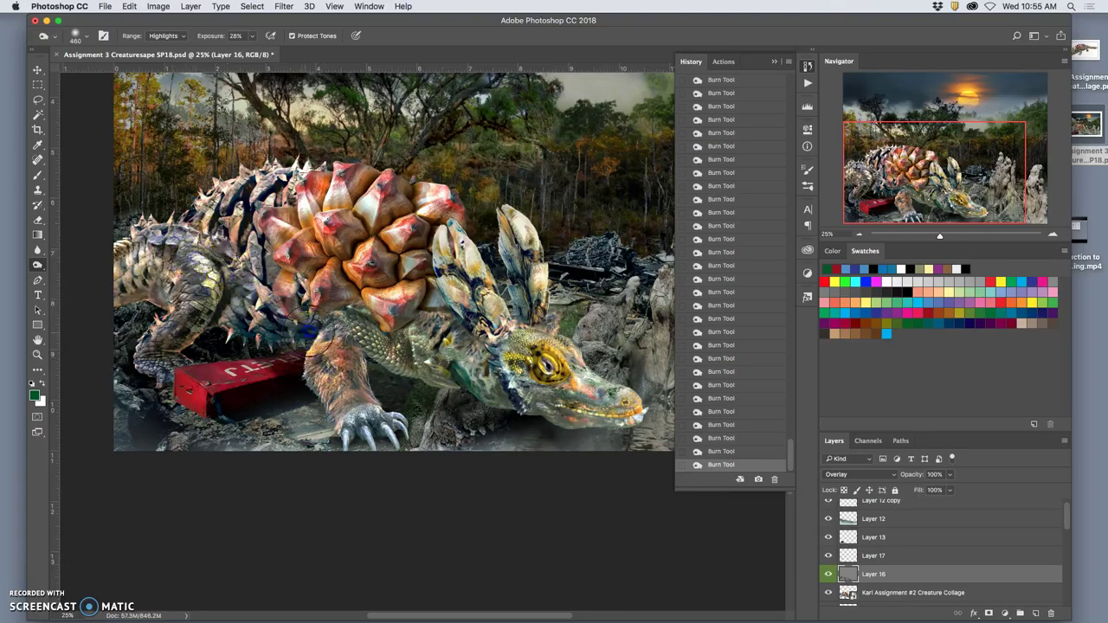
{"action": "left_click", "coordinate": [165, 36]}
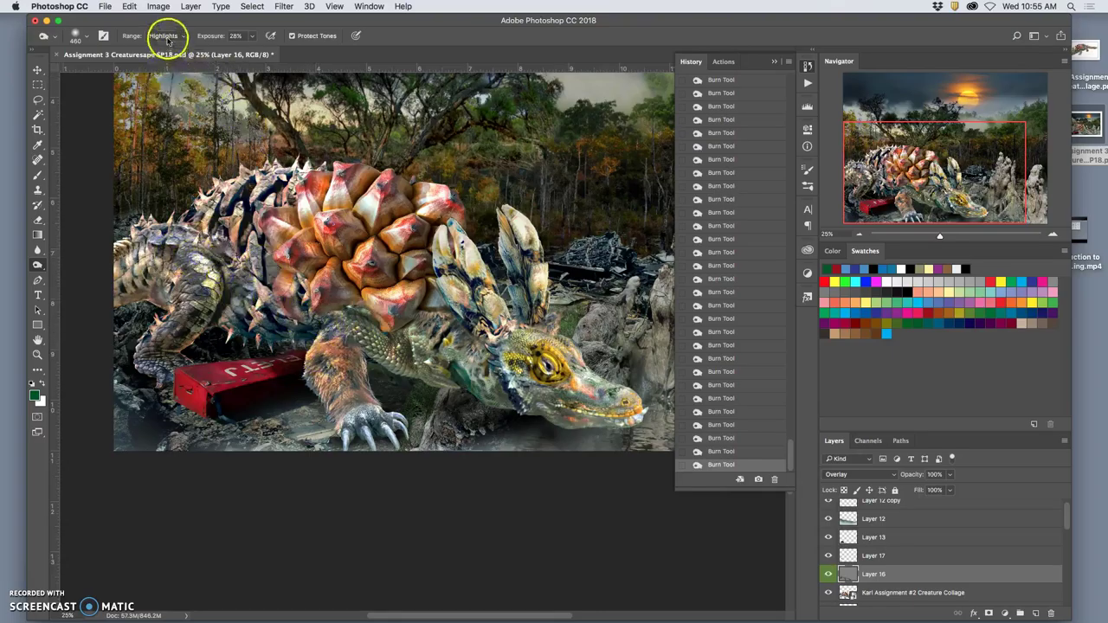
{"action": "left_click", "coordinate": [166, 26]}
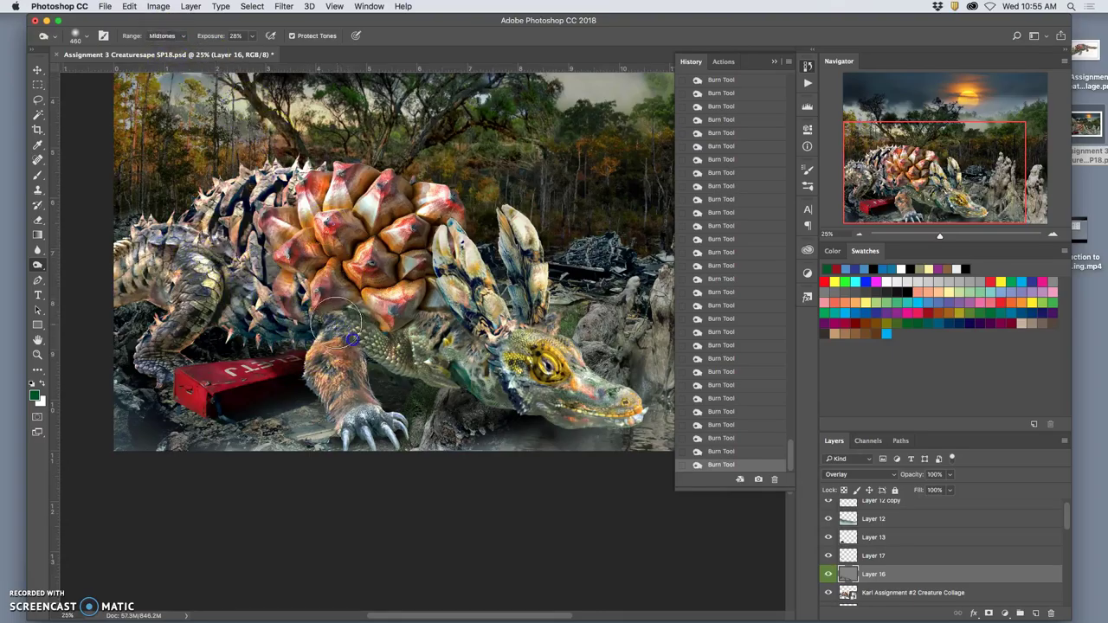
{"action": "mouse_move", "coordinate": [338, 329]}
{"action": "left_mouse_down"}
{"action": "mouse_move", "coordinate": [369, 348]}
{"action": "mouse_move", "coordinate": [342, 314]}
{"action": "mouse_move", "coordinate": [402, 351]}
{"action": "mouse_move", "coordinate": [392, 450]}
{"action": "mouse_move", "coordinate": [431, 435]}
{"action": "mouse_move", "coordinate": [382, 356]}
{"action": "mouse_move", "coordinate": [421, 368]}
{"action": "left_mouse_up"}
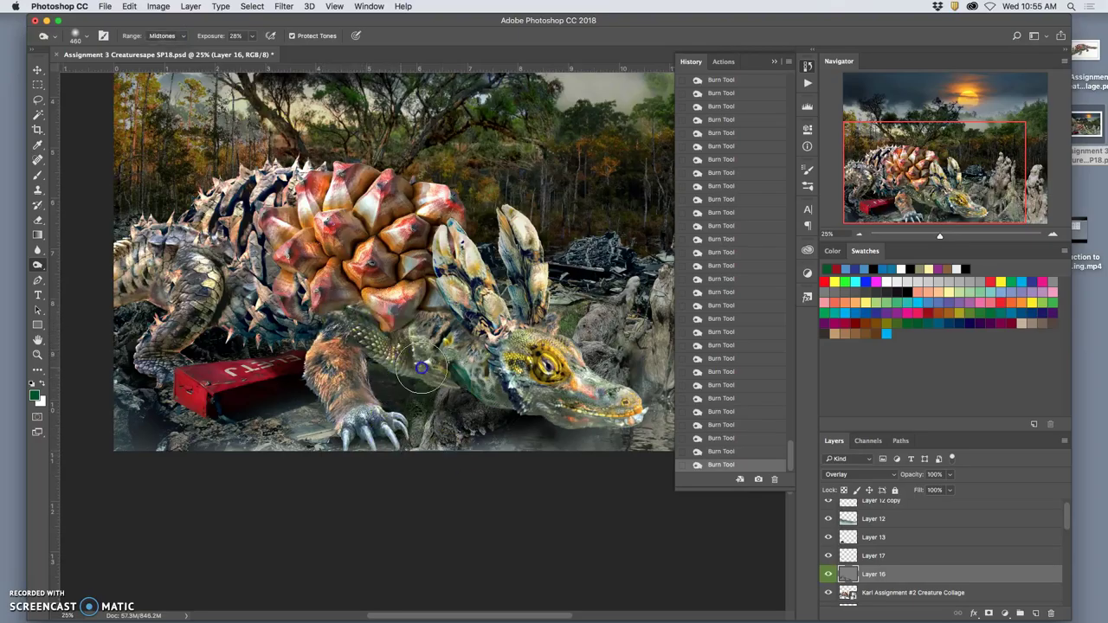
Compare the creature's shading with gray Layer 16 and Layer 14 hidden and shown, separately and together.
{"action": "left_click", "coordinate": [828, 575]}
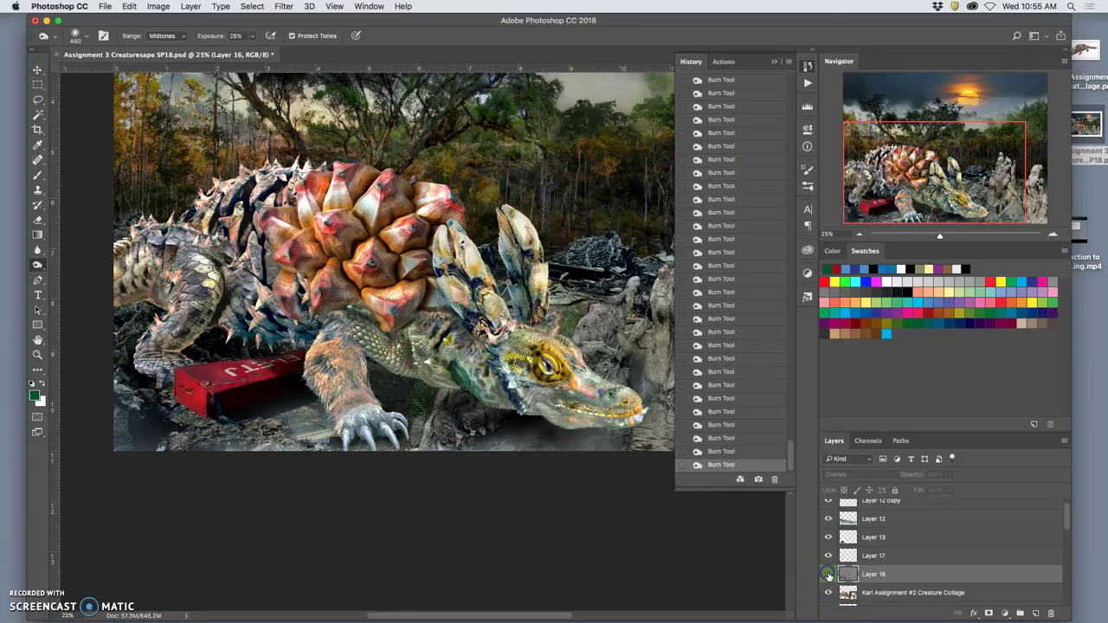
{"action": "left_click", "coordinate": [828, 575]}
{"action": "left_click", "coordinate": [828, 575]}
{"action": "left_click", "coordinate": [828, 574]}
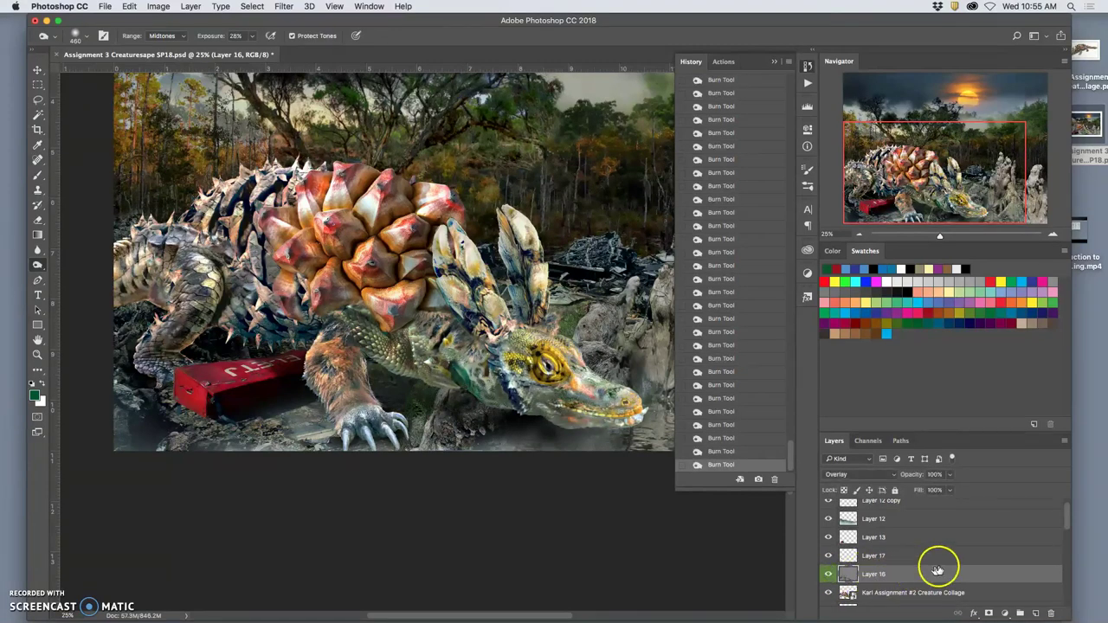
{"action": "left_click_drag", "start_coordinate": [1068, 522], "coordinate": [1066, 535]}
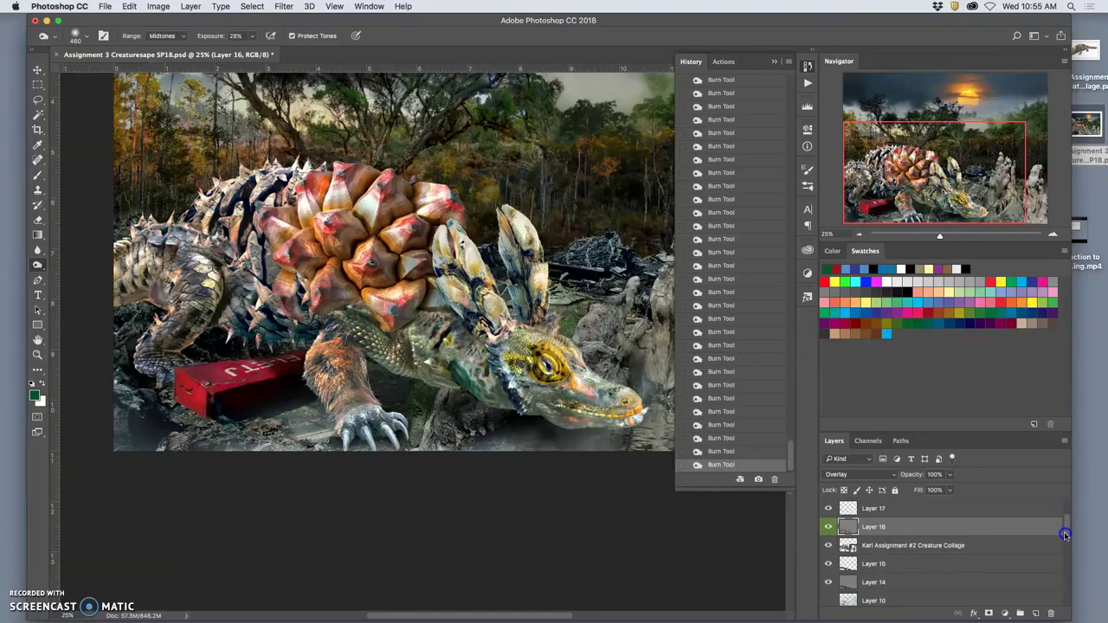
{"action": "left_click", "coordinate": [827, 583]}
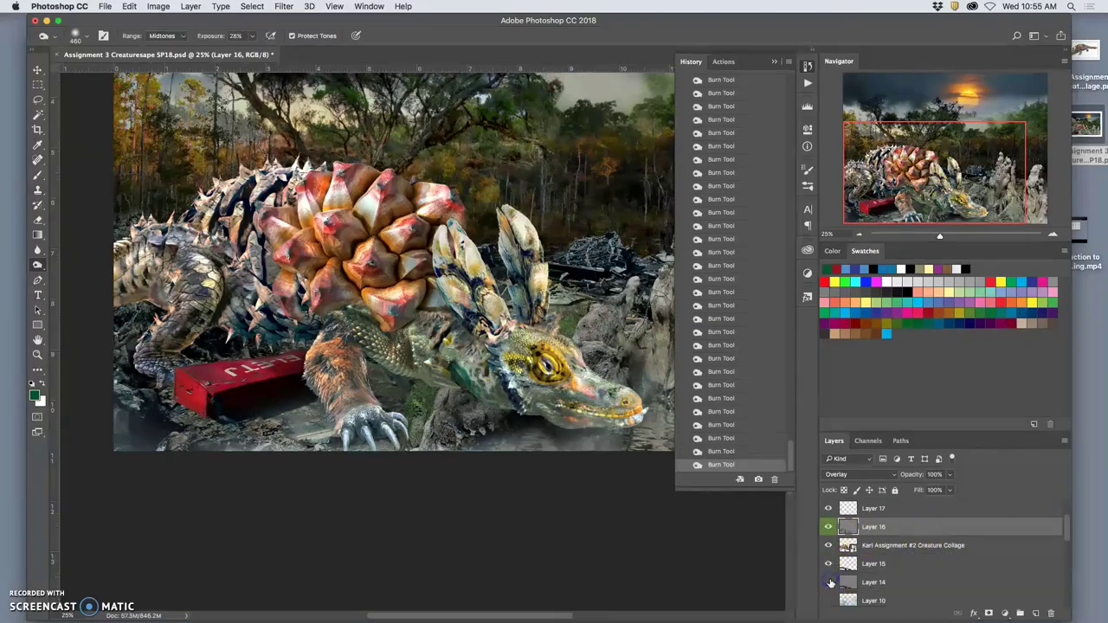
{"action": "left_click", "coordinate": [827, 582]}
{"action": "left_click", "coordinate": [827, 583]}
{"action": "left_click", "coordinate": [828, 583]}
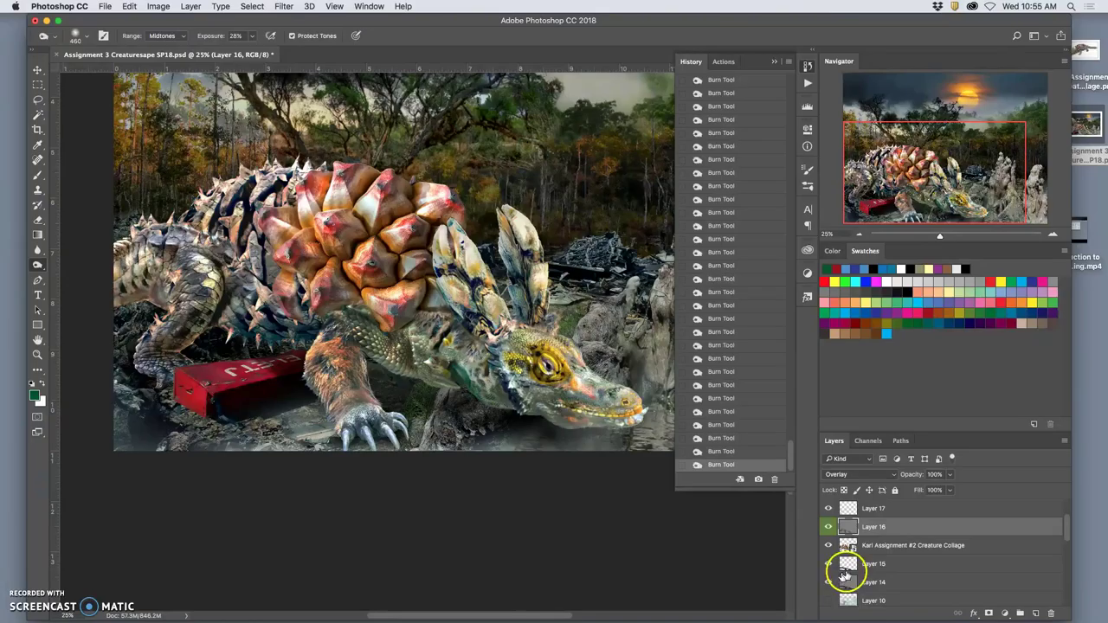
{"action": "left_click", "coordinate": [828, 528]}
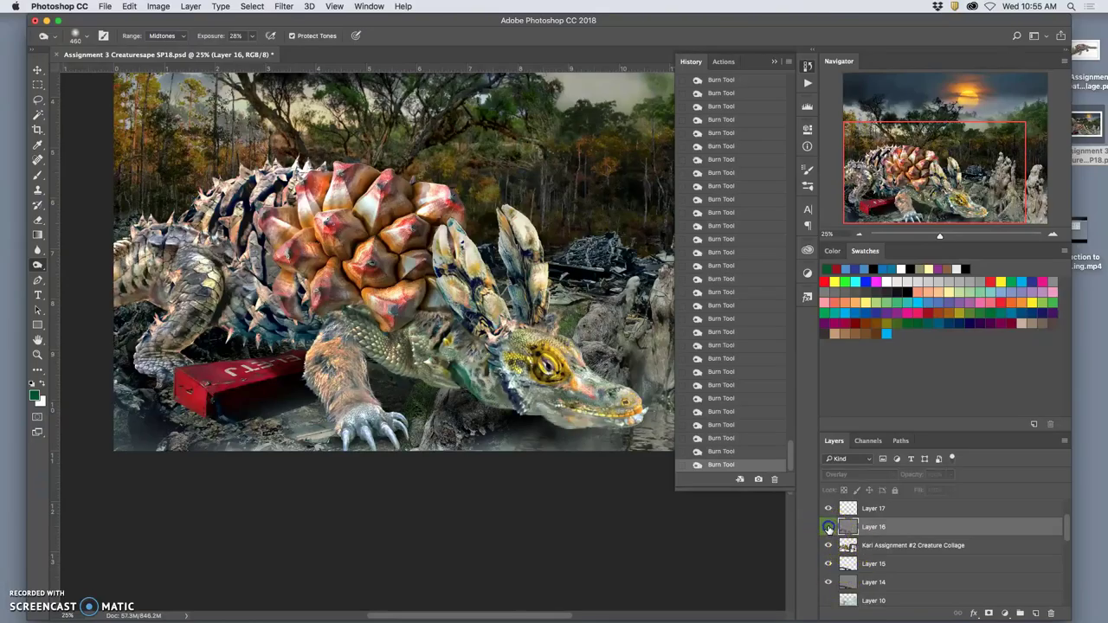
{"action": "left_click", "coordinate": [828, 527]}
{"action": "left_click", "coordinate": [828, 527]}
{"action": "left_click", "coordinate": [829, 583]}
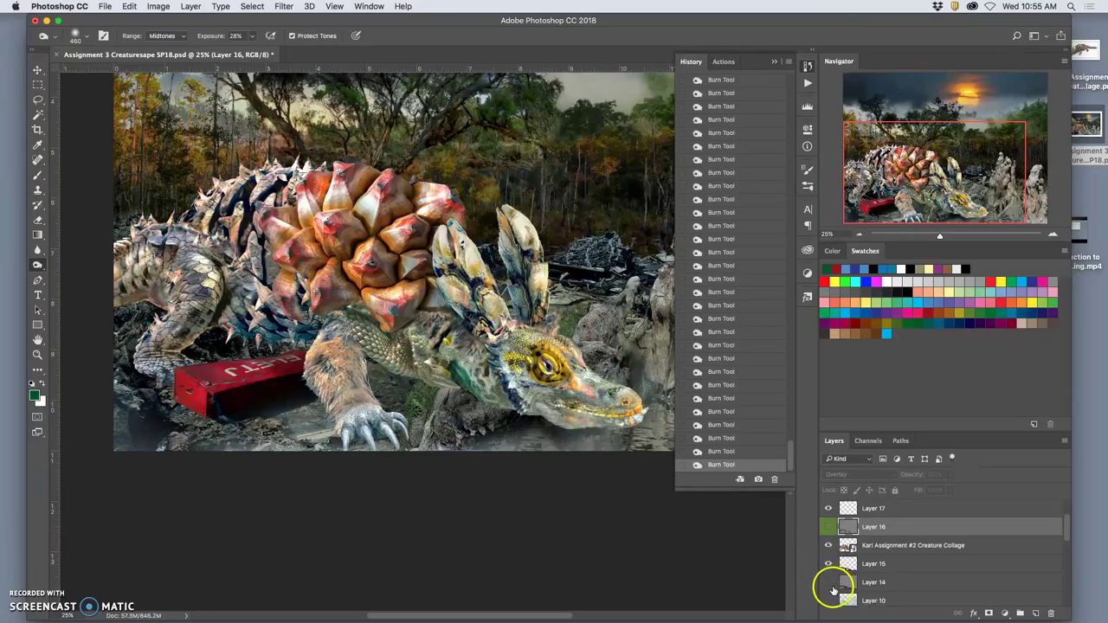
{"action": "left_click", "coordinate": [829, 583]}
{"action": "left_click", "coordinate": [829, 528]}
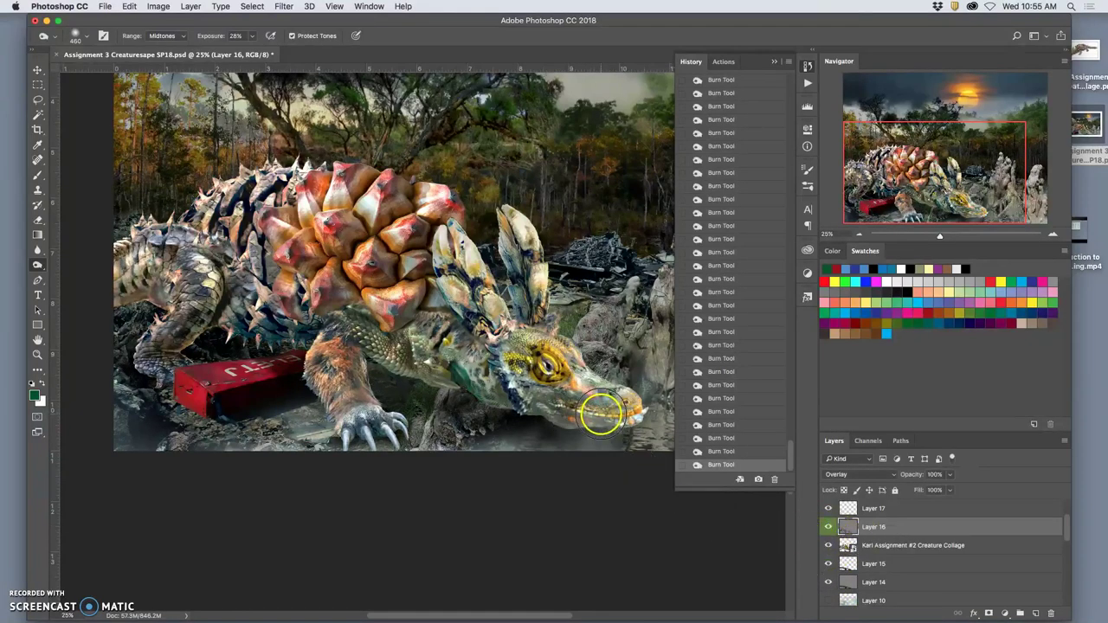
Examine the whole composition at 12.5%, then the creature at 25% with Layer 16 hidden and shown.
{"action": "key", "text": "super+minus"}
{"action": "key", "text": "super+minus"}
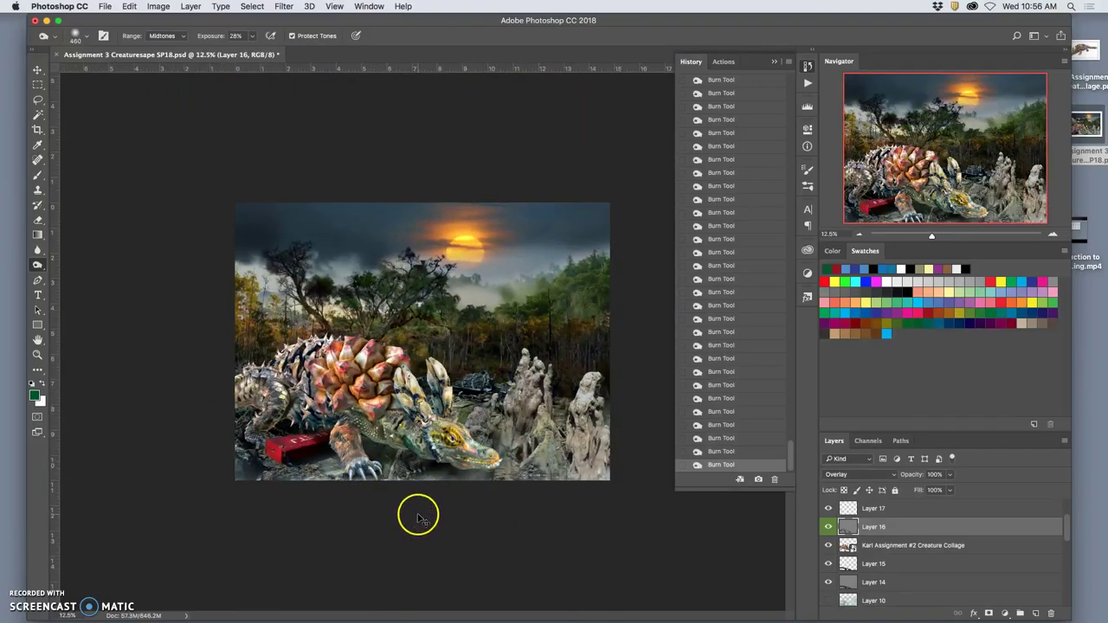
{"action": "key", "text": "super+equal"}
{"action": "scroll", "coordinate": [457, 367], "scroll_direction": "down", "scroll_amount": 2}
{"action": "scroll", "coordinate": [456, 367], "scroll_direction": "down", "scroll_amount": 2}
{"action": "scroll", "coordinate": [457, 368], "scroll_direction": "left", "scroll_amount": 2}
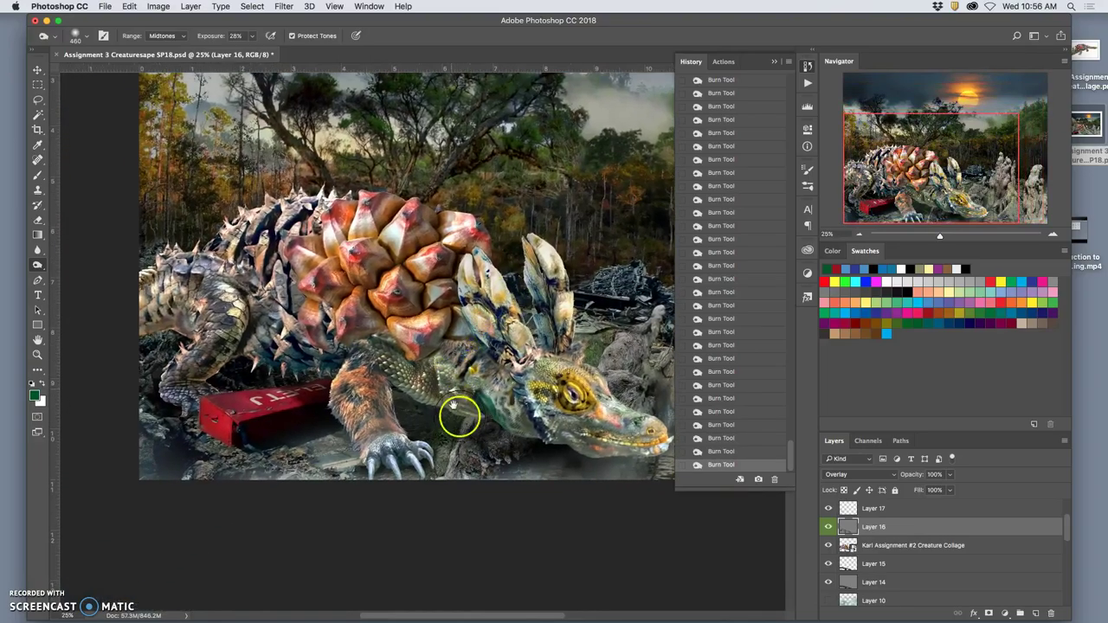
{"action": "left_click", "coordinate": [828, 527]}
{"action": "left_click", "coordinate": [827, 527]}
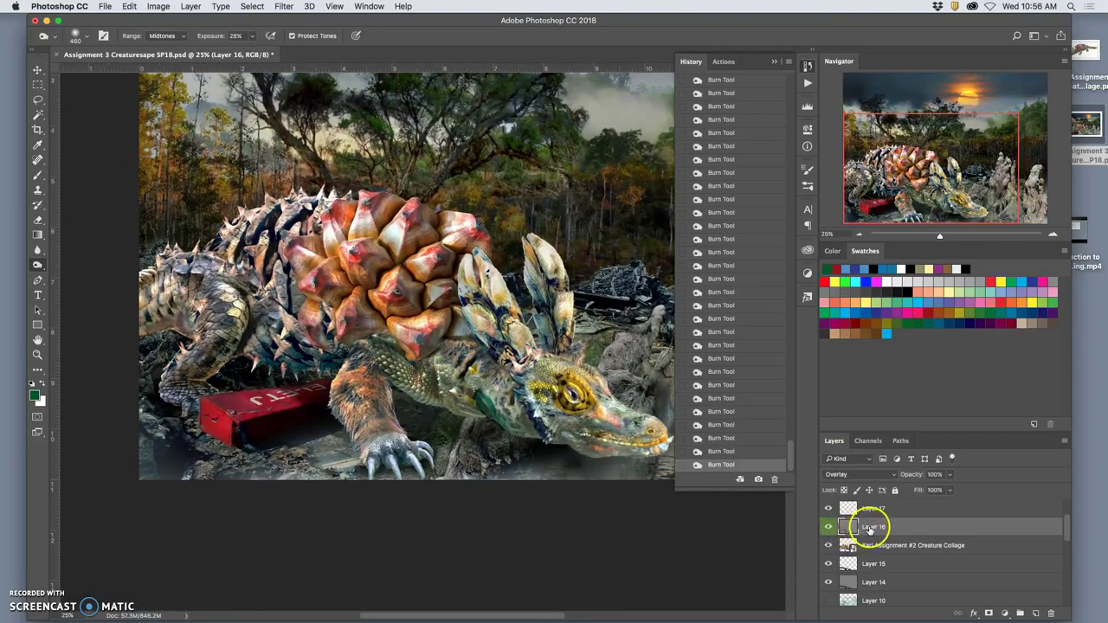
Copy a lassoed area around the front clawed foot from Layer 16 to a new layer and set its blending mode to Multiply.
{"action": "left_click", "coordinate": [37, 100]}
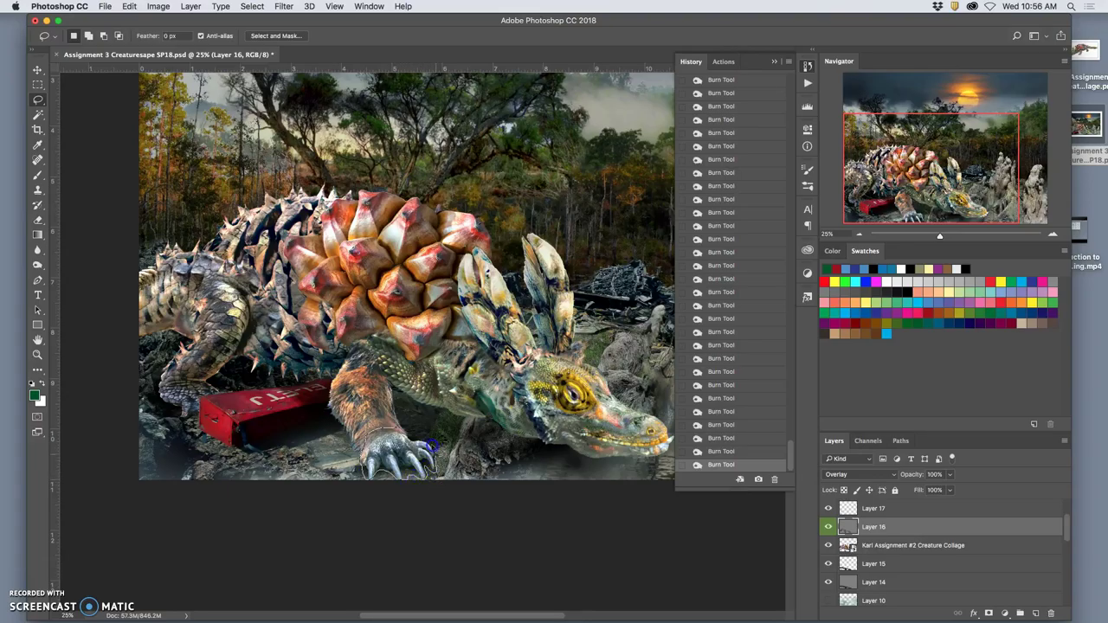
{"action": "left_click_drag", "start_coordinate": [414, 433], "coordinate": [437, 481]}
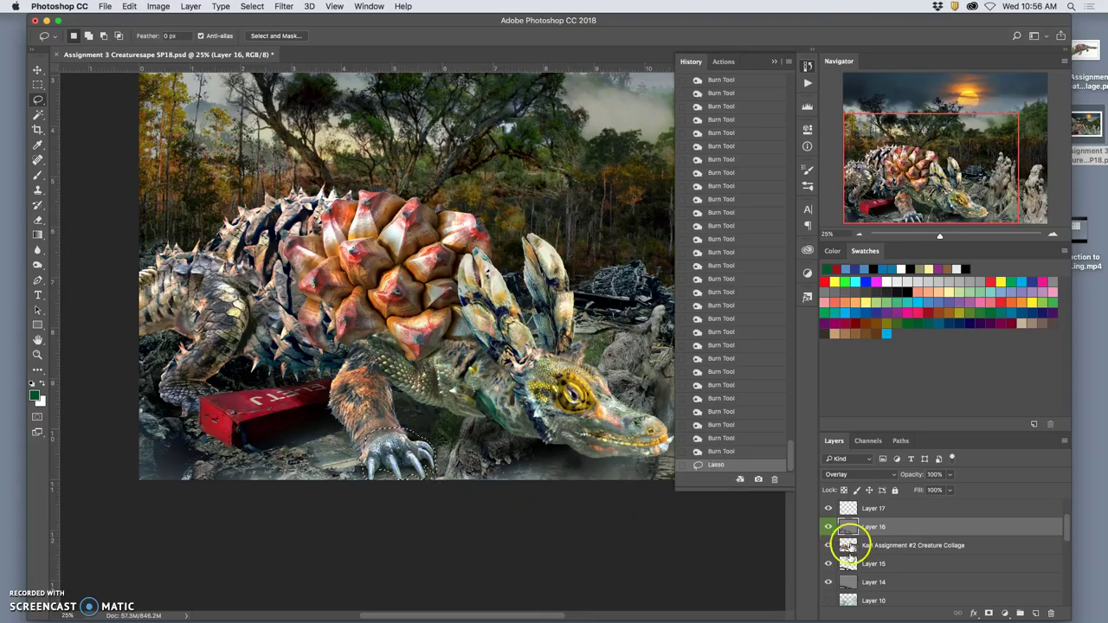
{"action": "key", "text": "super+j"}
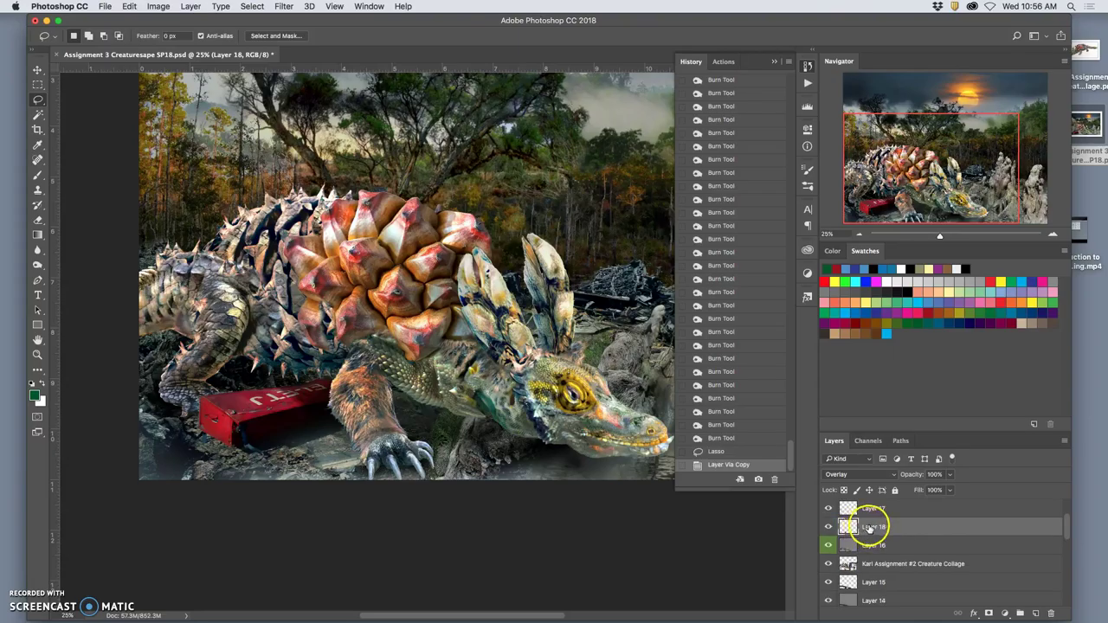
{"action": "left_click", "coordinate": [849, 474]}
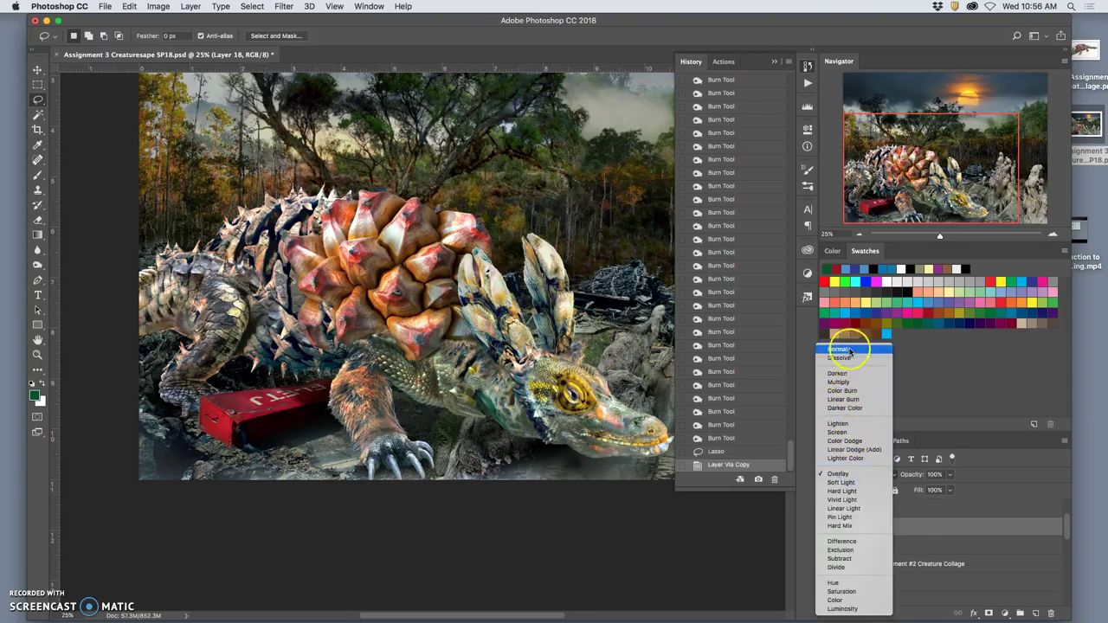
{"action": "left_click", "coordinate": [837, 382]}
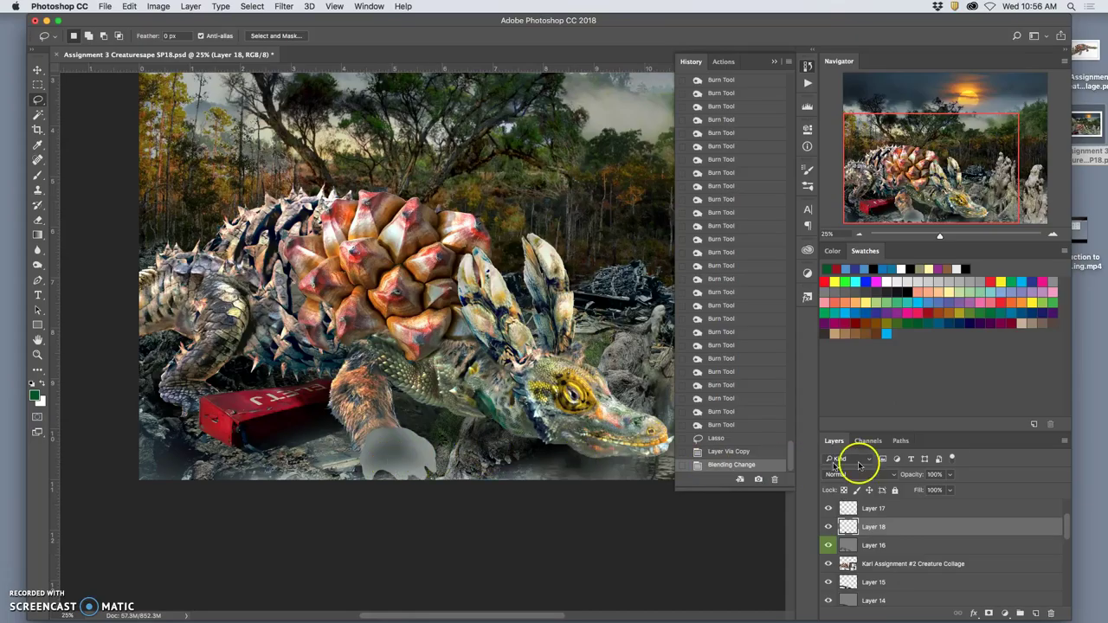
{"action": "left_click", "coordinate": [851, 475]}
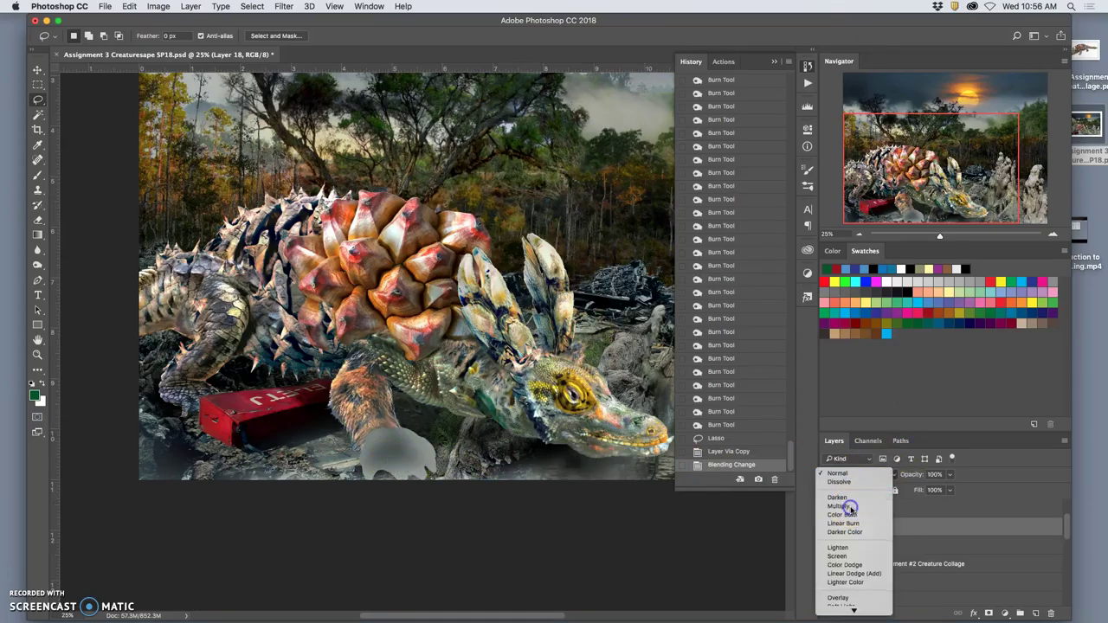
{"action": "left_click", "coordinate": [851, 508]}
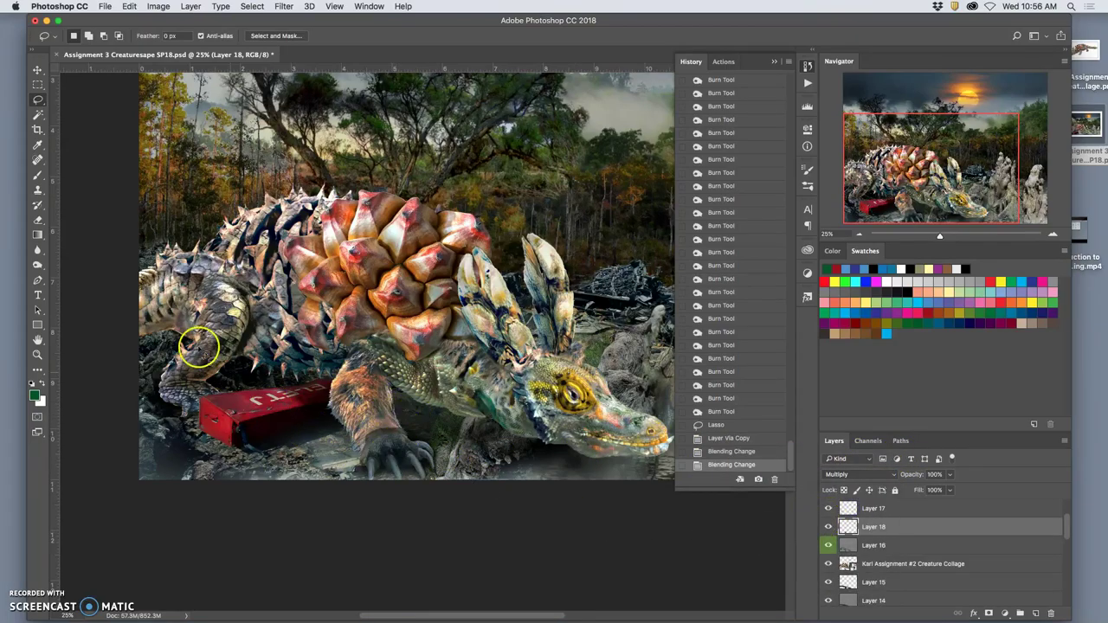
Erase the Layer 18 patch's upper edge where the paw meets the furry leg and reapply the Gaussian Blur filter.
{"action": "left_click", "coordinate": [38, 218]}
{"action": "left_click_drag", "start_coordinate": [372, 411], "coordinate": [369, 433]}
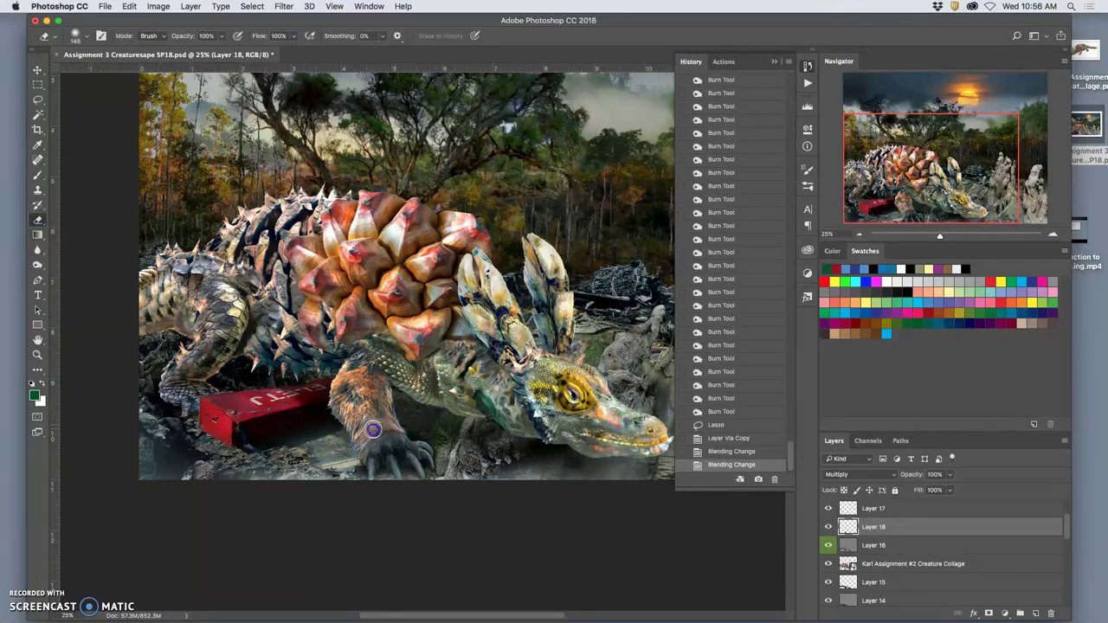
{"action": "mouse_move", "coordinate": [358, 473]}
{"action": "left_mouse_down"}
{"action": "mouse_move", "coordinate": [359, 461]}
{"action": "mouse_move", "coordinate": [355, 477]}
{"action": "left_mouse_up"}
{"action": "key", "text": "super+z"}
{"action": "left_click_drag", "start_coordinate": [376, 425], "coordinate": [400, 425]}
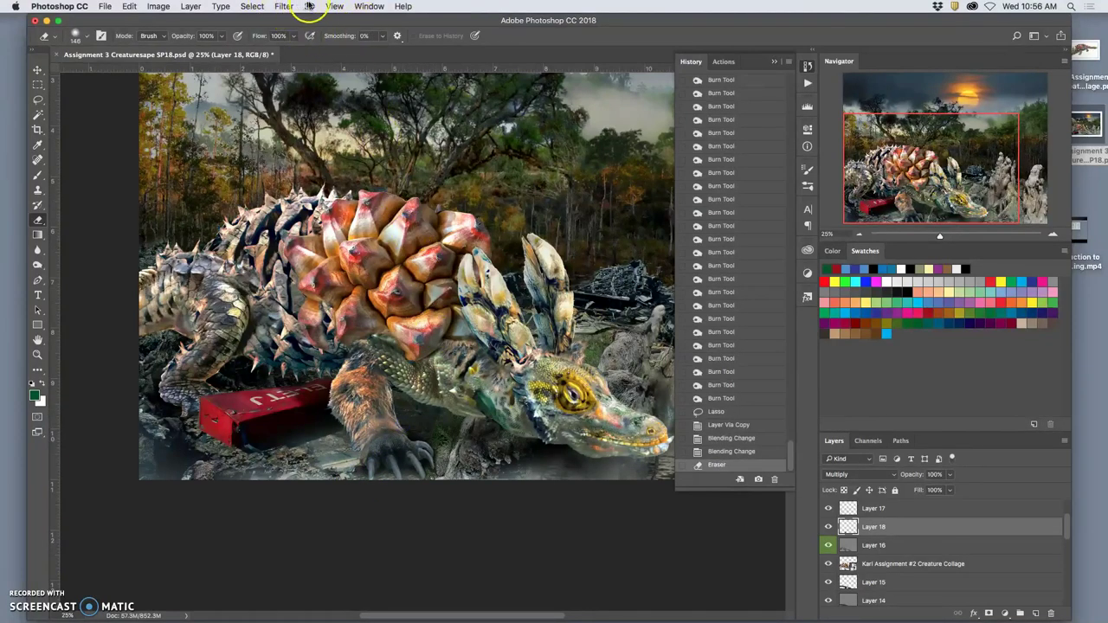
{"action": "left_click", "coordinate": [286, 6]}
{"action": "left_click", "coordinate": [303, 18]}
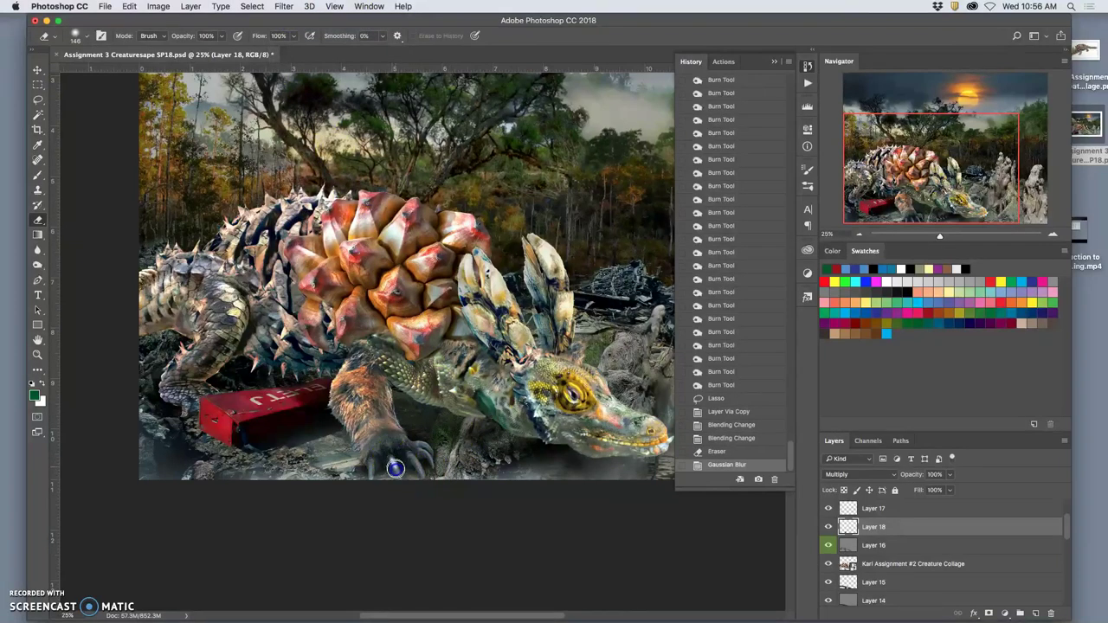
Partially erase the Layer 18 shadow over the front claws with a 316 px eraser at 36% opacity.
{"action": "left_click", "coordinate": [219, 36]}
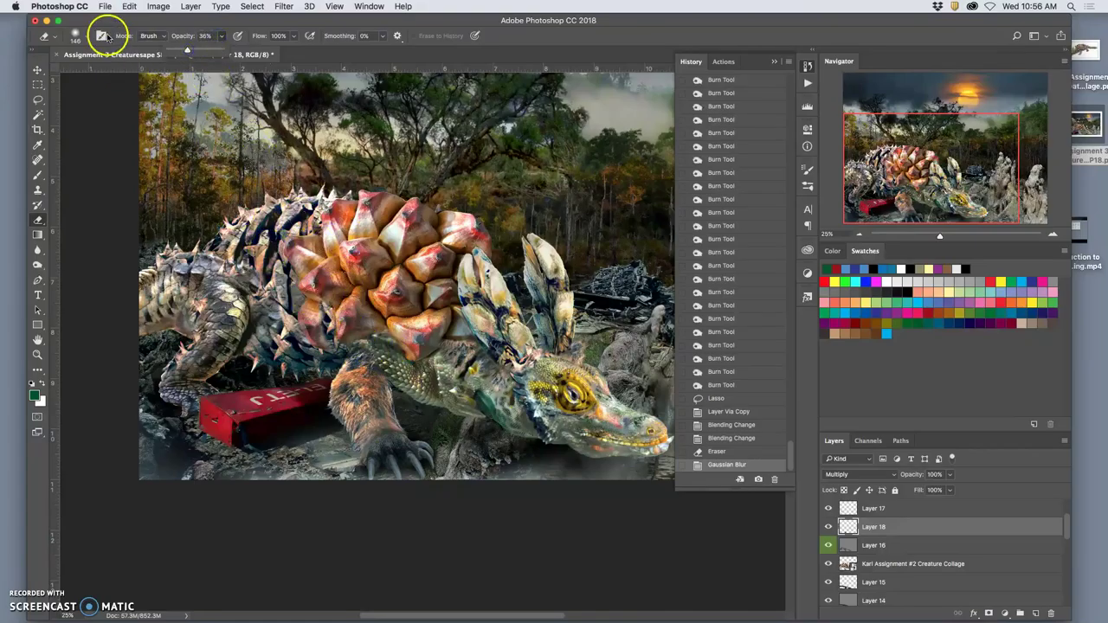
{"action": "left_click", "coordinate": [76, 35]}
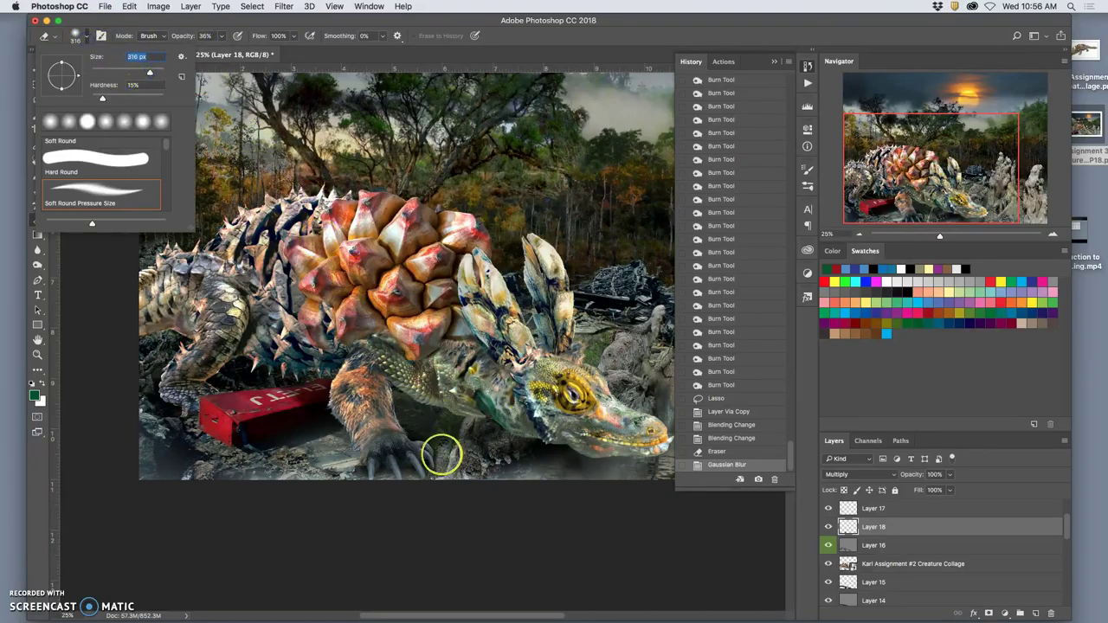
{"action": "left_click", "coordinate": [431, 467]}
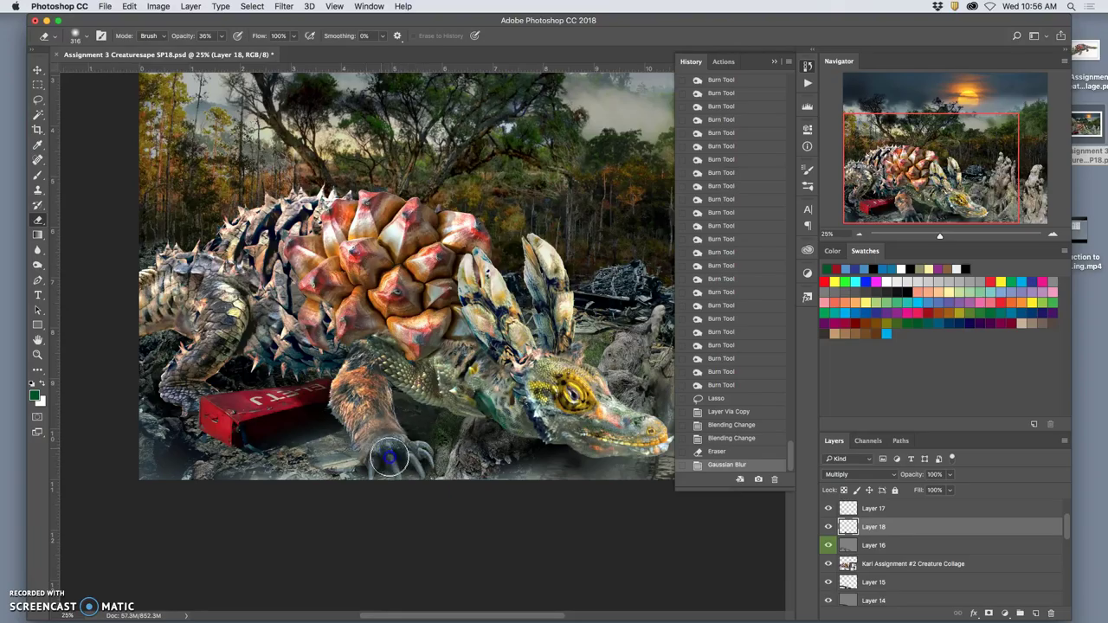
{"action": "mouse_move", "coordinate": [389, 458]}
{"action": "left_mouse_down"}
{"action": "mouse_move", "coordinate": [395, 472]}
{"action": "mouse_move", "coordinate": [408, 459]}
{"action": "mouse_move", "coordinate": [434, 472]}
{"action": "left_mouse_up"}
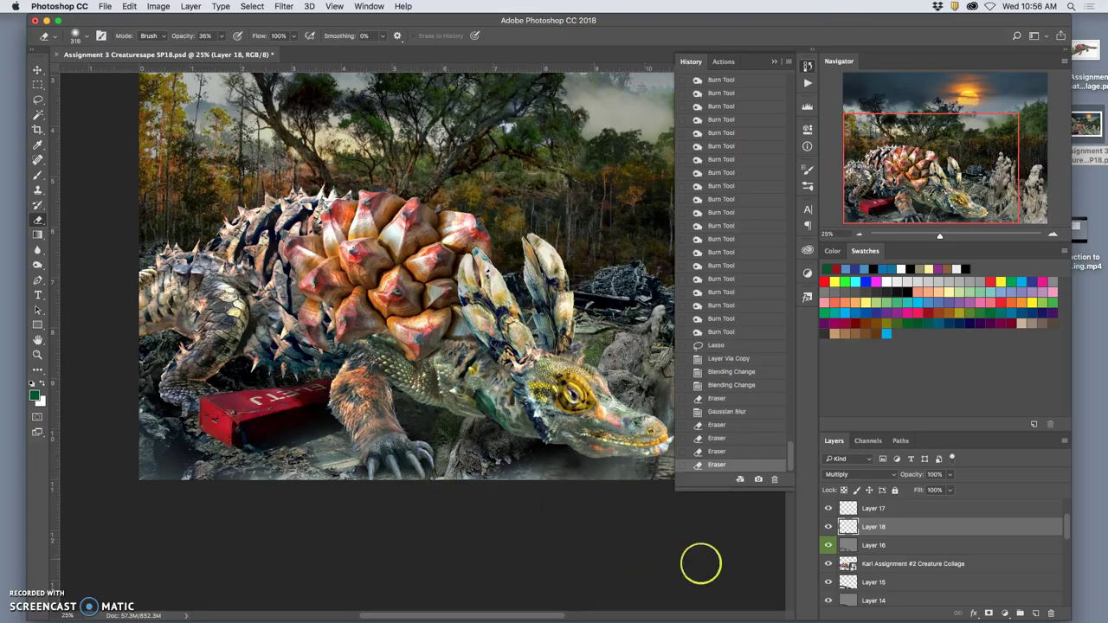
Compare the front foot with Layer 18 hidden and shown, and set the layer's opacity to 66%.
{"action": "left_click", "coordinate": [829, 528]}
{"action": "left_click", "coordinate": [829, 529]}
{"action": "left_click", "coordinate": [831, 526]}
{"action": "left_click", "coordinate": [831, 527]}
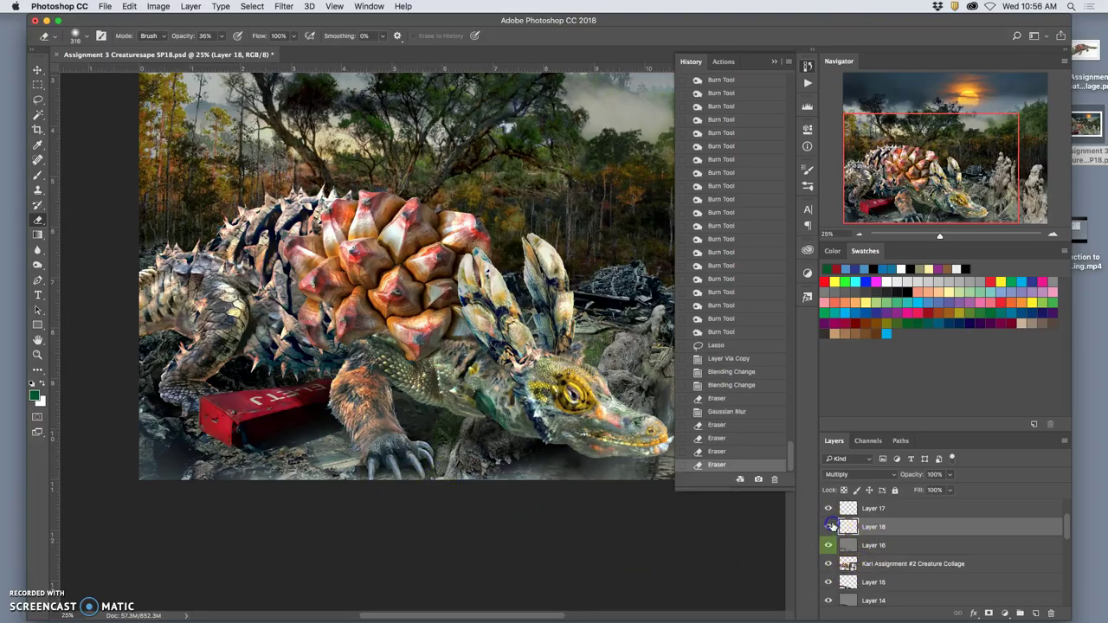
{"action": "left_click", "coordinate": [954, 475]}
{"action": "left_click_drag", "start_coordinate": [950, 491], "coordinate": [931, 491]}
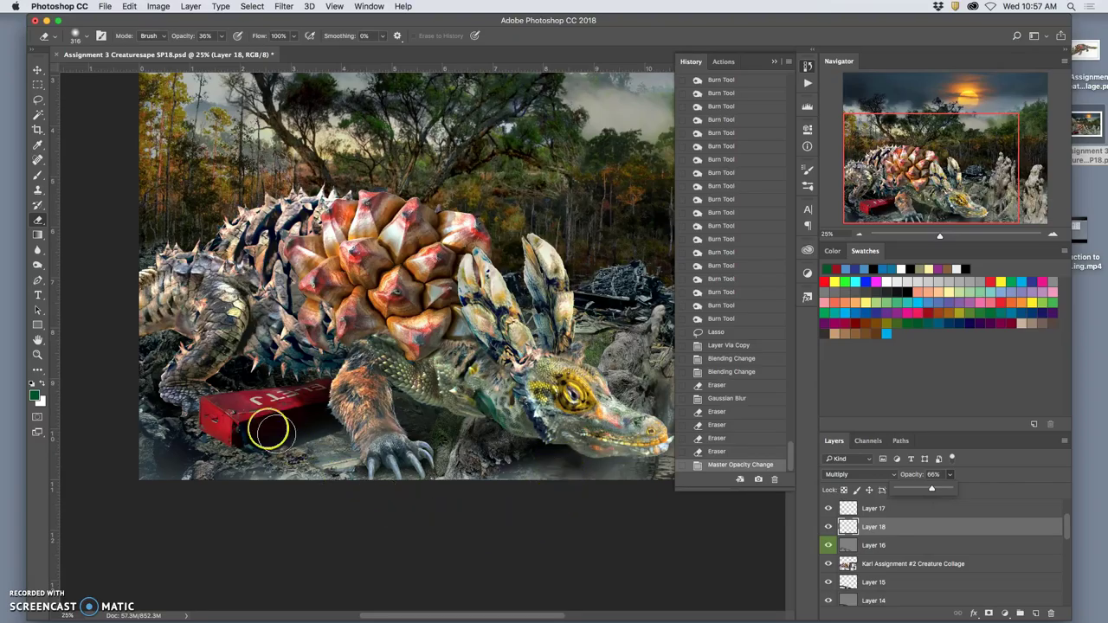
Copy a lassoed area around the hind leg from Layer 16 to a new layer and set its blending mode to Multiply.
{"action": "left_click", "coordinate": [871, 548]}
{"action": "left_click", "coordinate": [37, 99]}
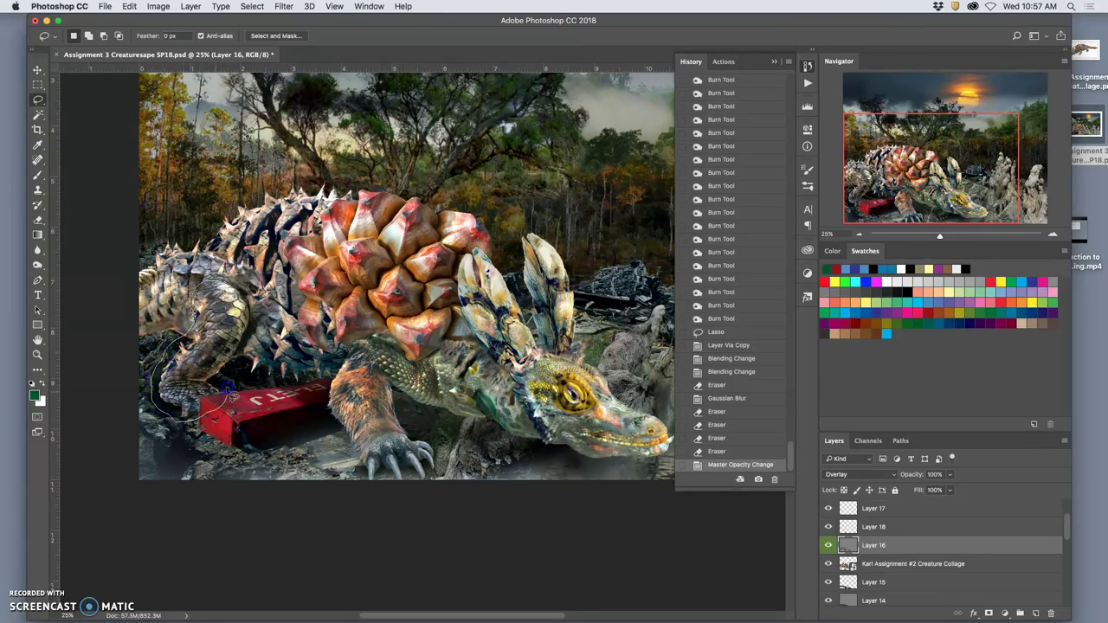
{"action": "left_click_drag", "start_coordinate": [251, 316], "coordinate": [243, 299]}
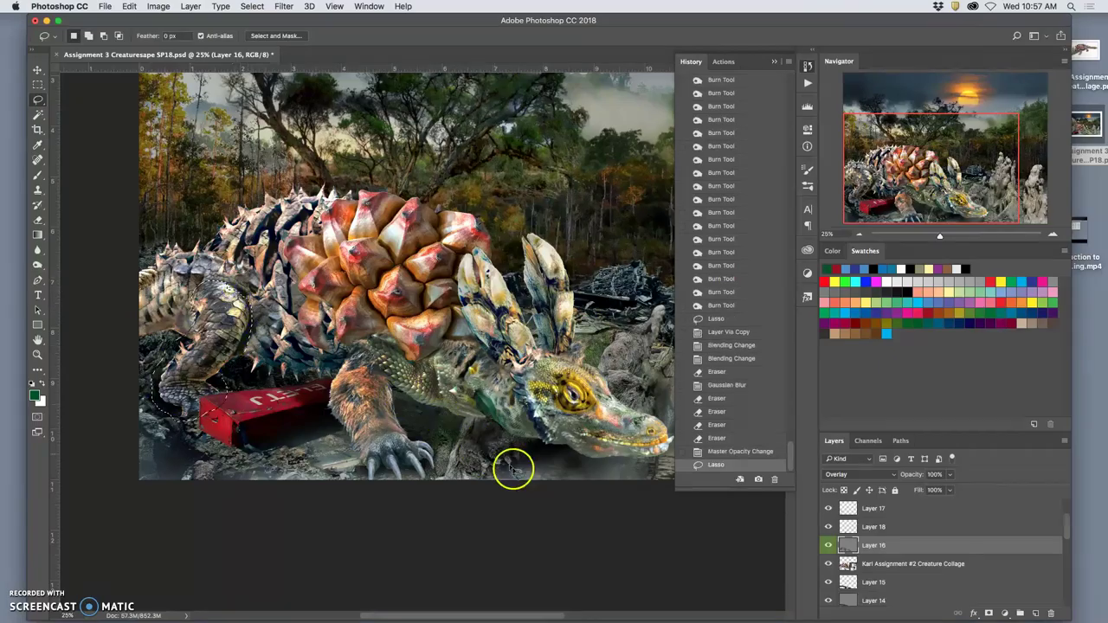
{"action": "key", "text": "super+j"}
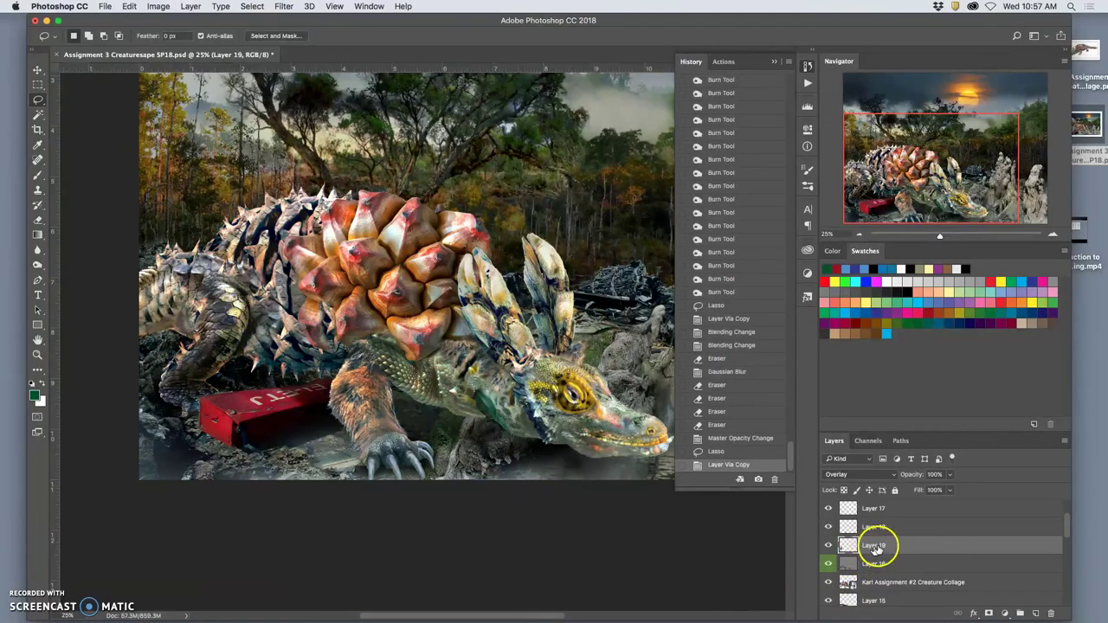
{"action": "left_click", "coordinate": [857, 479]}
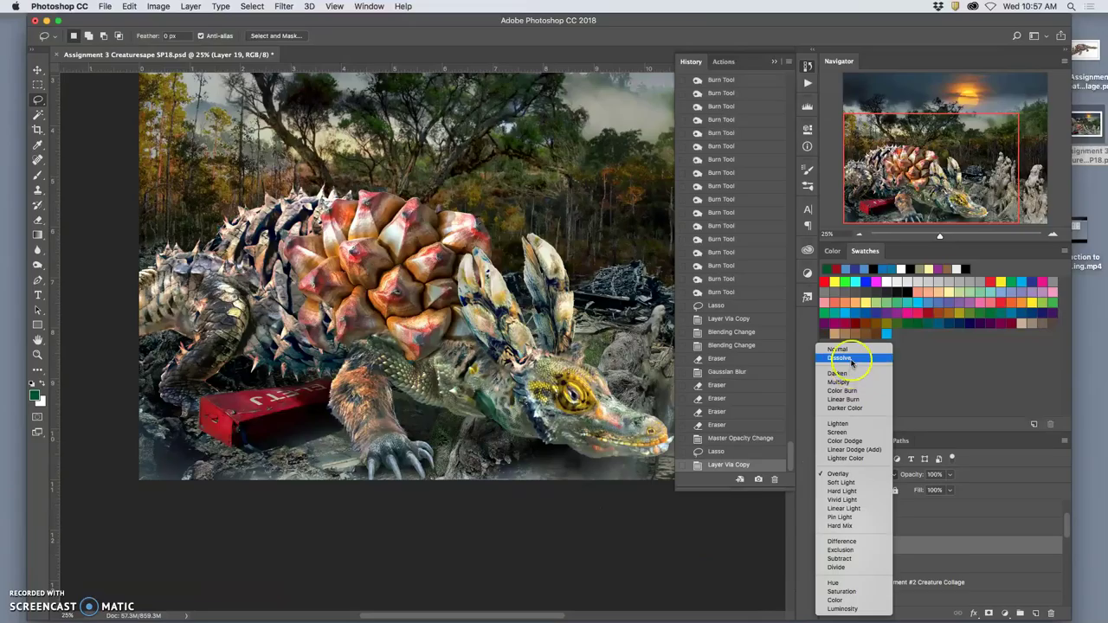
{"action": "left_click", "coordinate": [838, 346]}
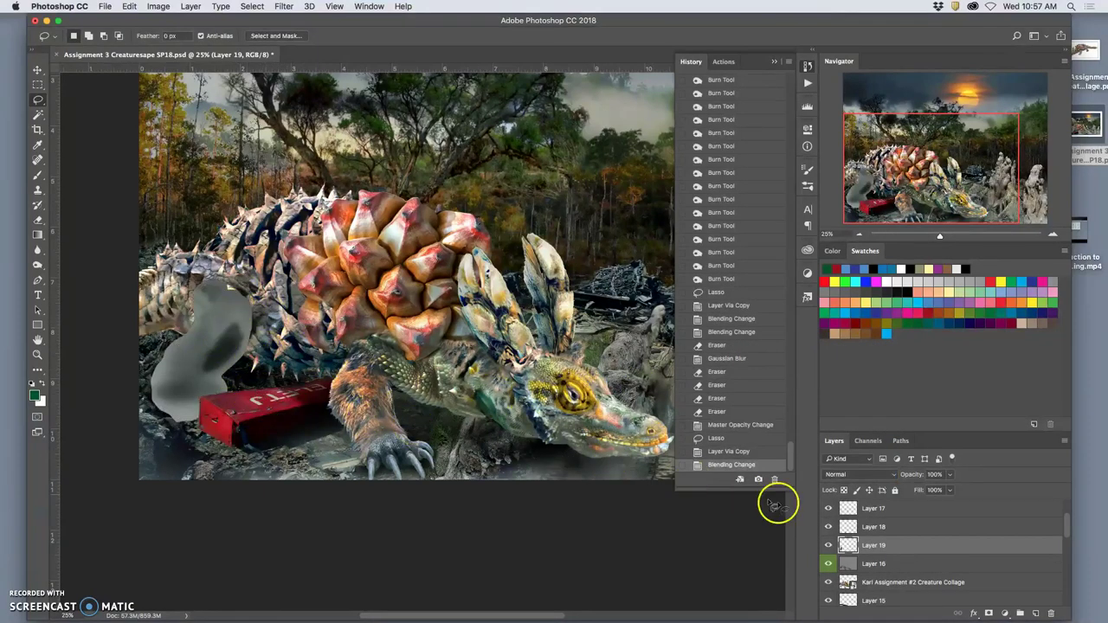
{"action": "left_click", "coordinate": [861, 479]}
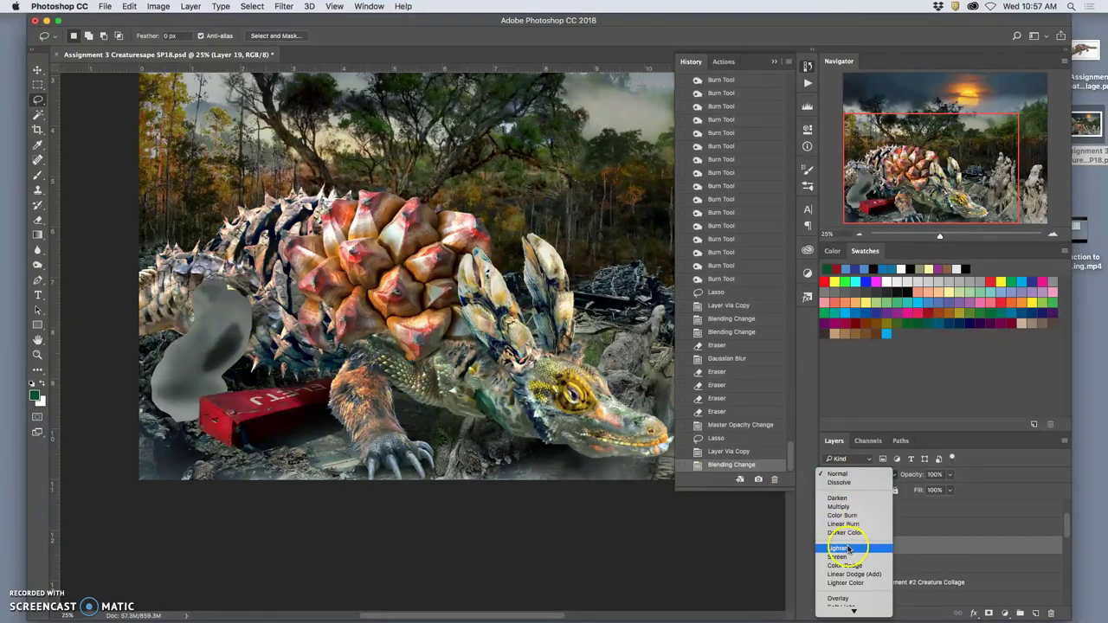
{"action": "left_click", "coordinate": [840, 506]}
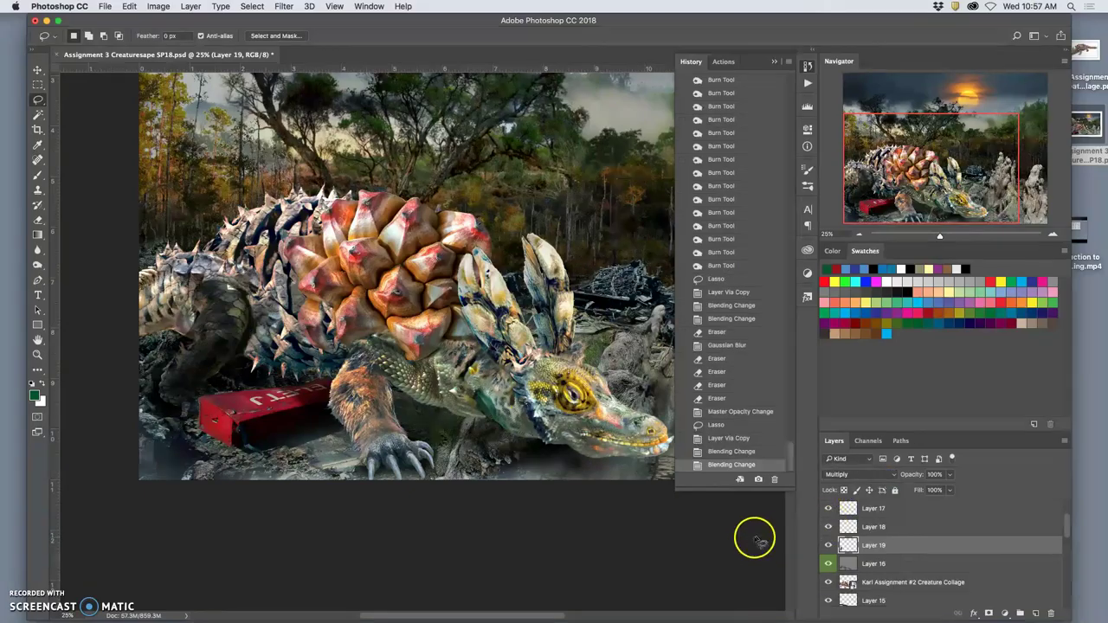
Set Layer 19's opacity to 59% and reapply the Gaussian Blur filter to it.
{"action": "left_click", "coordinate": [950, 476]}
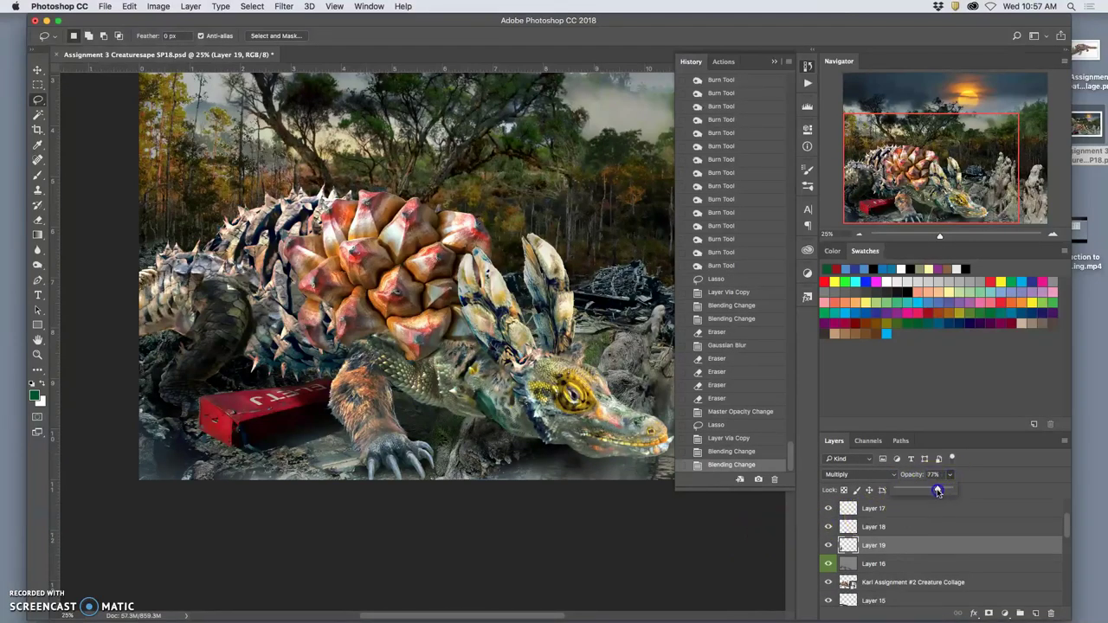
{"action": "mouse_move", "coordinate": [938, 491]}
{"action": "left_mouse_down"}
{"action": "mouse_move", "coordinate": [759, 482]}
{"action": "mouse_move", "coordinate": [939, 501]}
{"action": "left_mouse_up"}
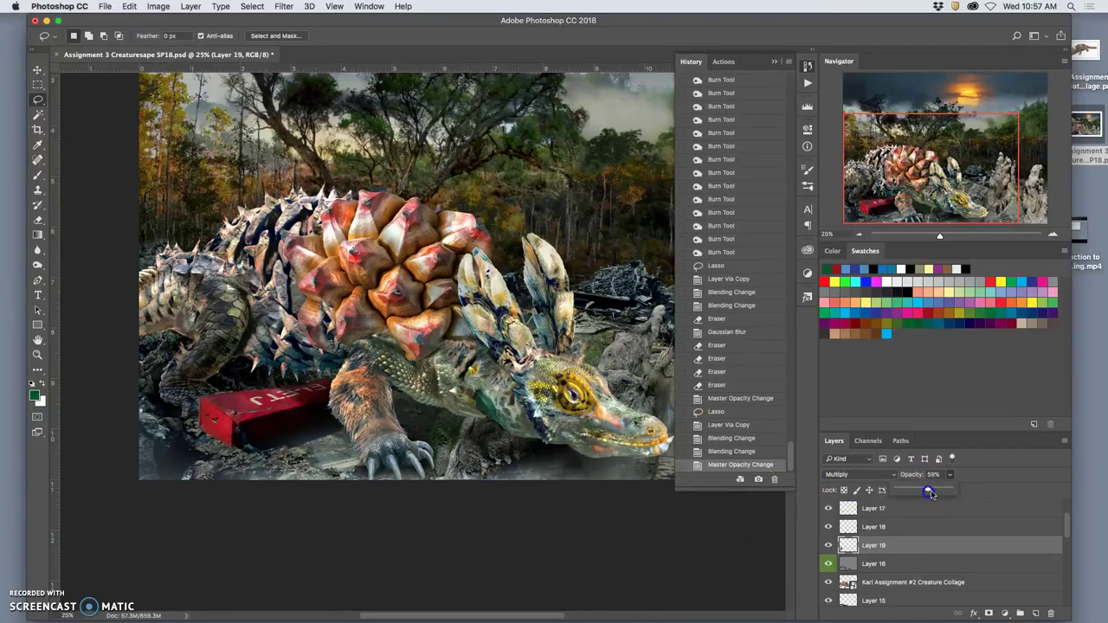
{"action": "left_click", "coordinate": [282, 7]}
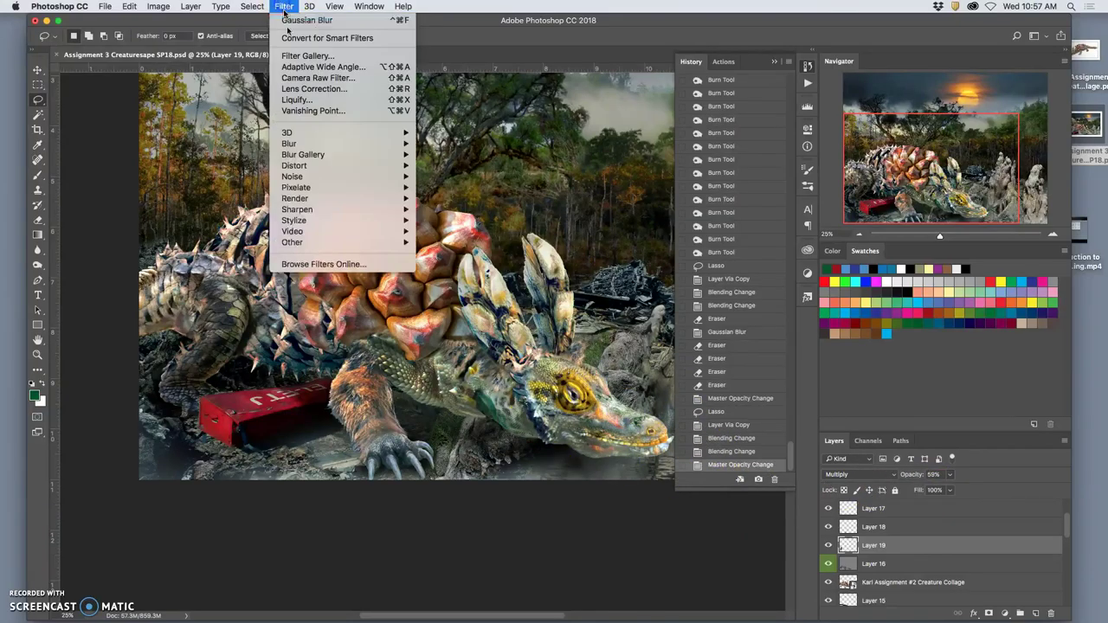
{"action": "left_click", "coordinate": [294, 18]}
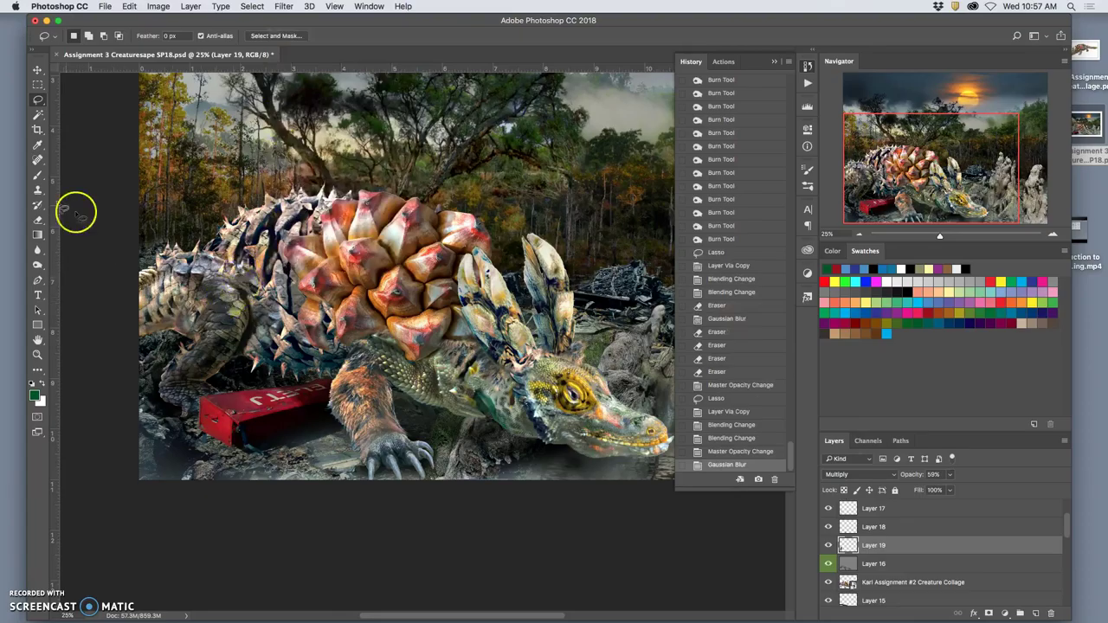
Lightly erase the Layer 19 shadow around the upper hind leg with a 316 px eraser at 10% opacity.
{"action": "left_click", "coordinate": [37, 220]}
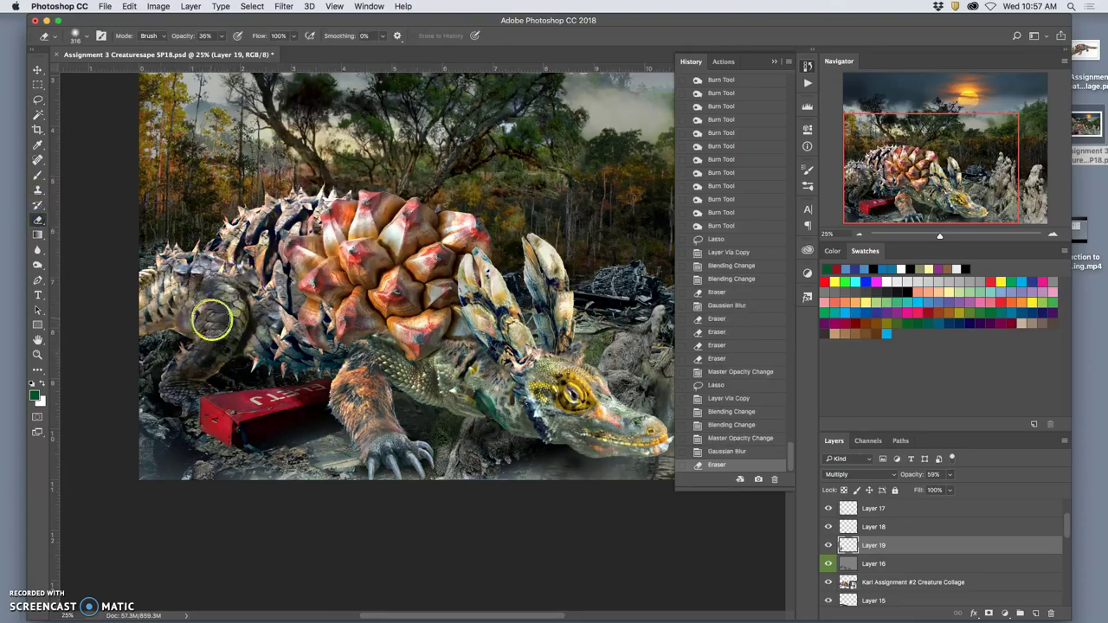
{"action": "left_click", "coordinate": [222, 35]}
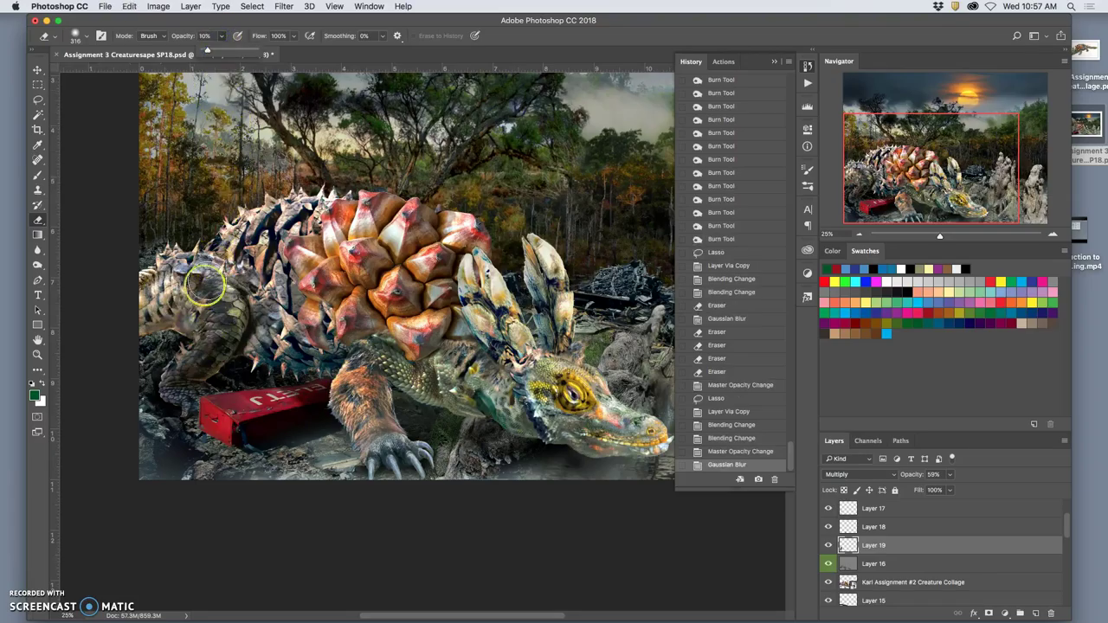
{"action": "left_click", "coordinate": [205, 287]}
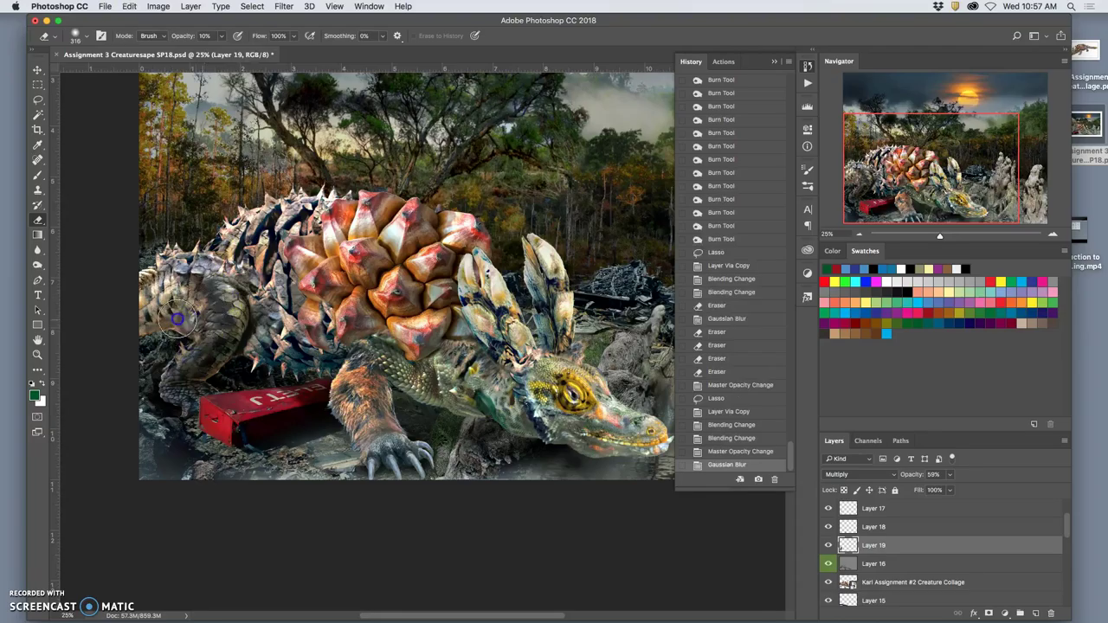
{"action": "left_click", "coordinate": [178, 318]}
Burn the midtones on Layer 16 over the tail area beside the hind leg at 28% exposure.
{"action": "left_click", "coordinate": [866, 565]}
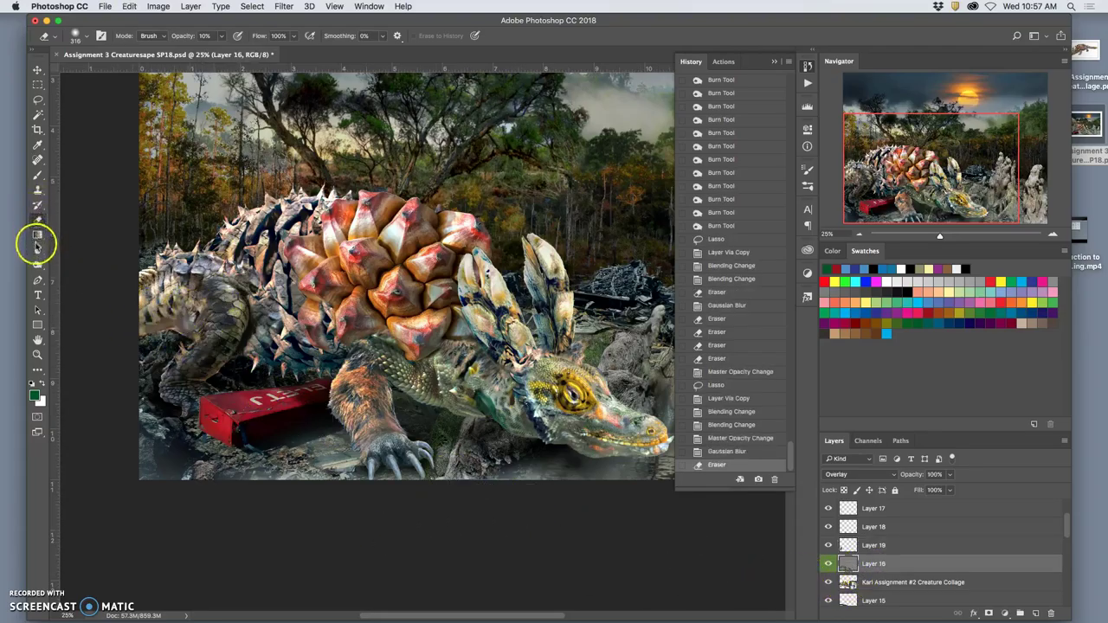
{"action": "left_click", "coordinate": [37, 264]}
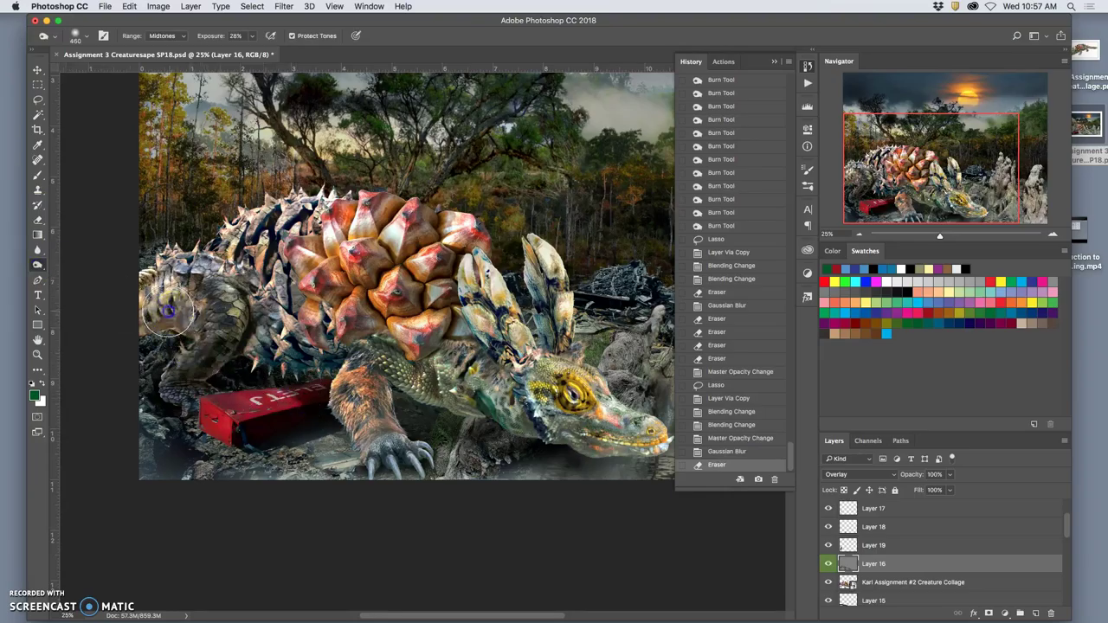
{"action": "mouse_move", "coordinate": [169, 311]}
{"action": "left_mouse_down"}
{"action": "mouse_move", "coordinate": [177, 307]}
{"action": "mouse_move", "coordinate": [133, 331]}
{"action": "mouse_move", "coordinate": [178, 320]}
{"action": "left_mouse_up"}
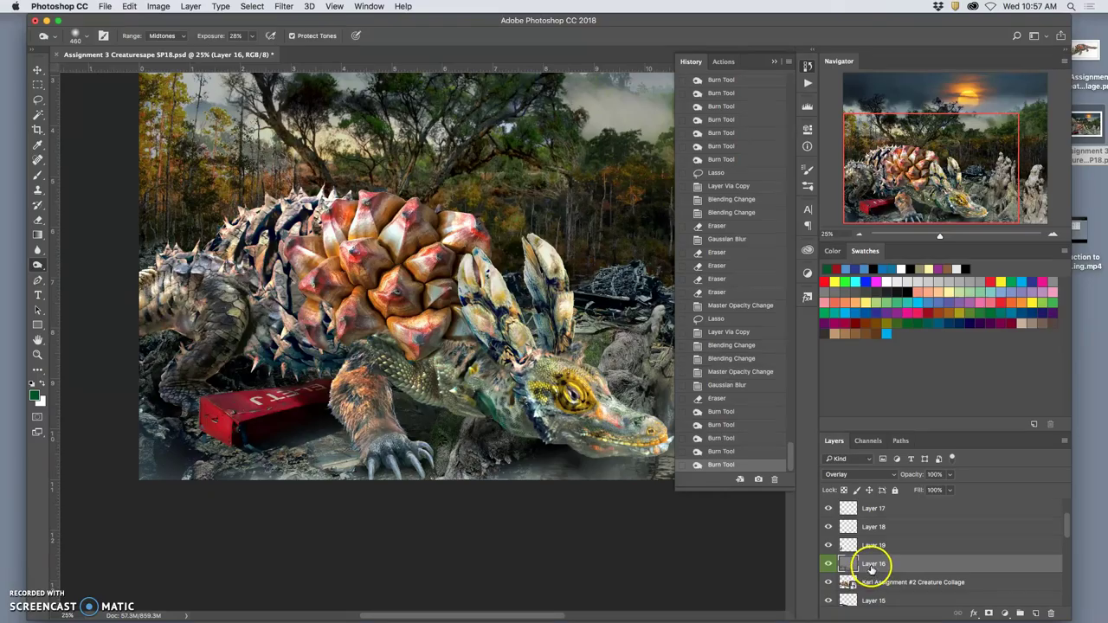
Copy a lassoed area of Layer 16 along the creature's spiky belly above the red box to a new layer.
{"action": "left_click", "coordinate": [37, 100]}
{"action": "left_click_drag", "start_coordinate": [337, 350], "coordinate": [336, 353]}
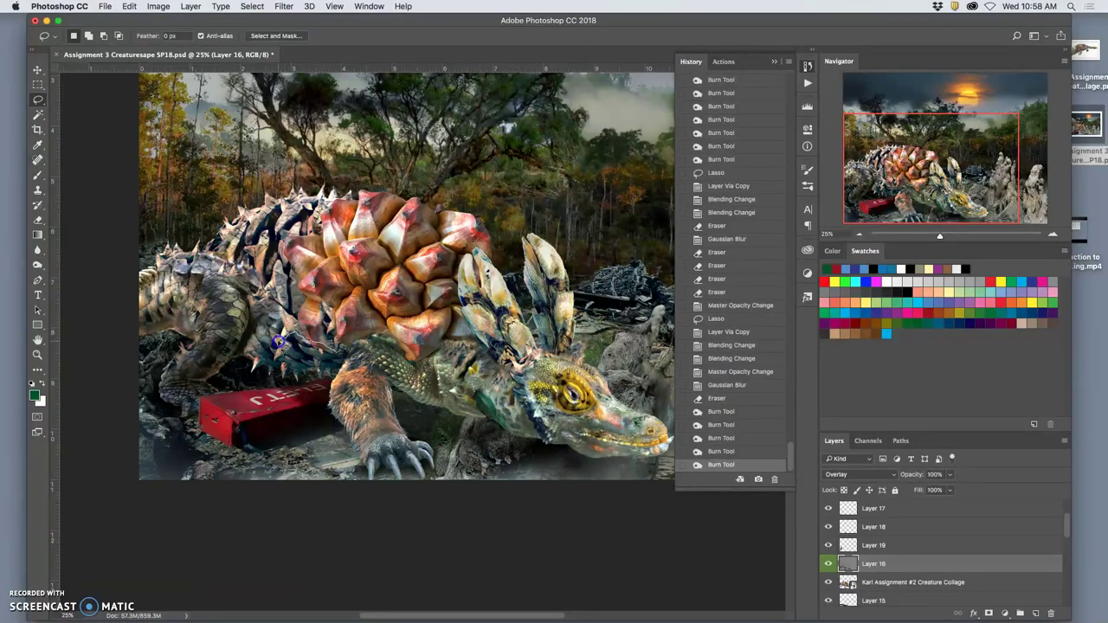
{"action": "mouse_move", "coordinate": [281, 338]}
{"action": "left_mouse_down"}
{"action": "mouse_move", "coordinate": [339, 348]}
{"action": "mouse_move", "coordinate": [287, 320]}
{"action": "mouse_move", "coordinate": [239, 360]}
{"action": "left_mouse_up"}
{"action": "left_click", "coordinate": [338, 347]}
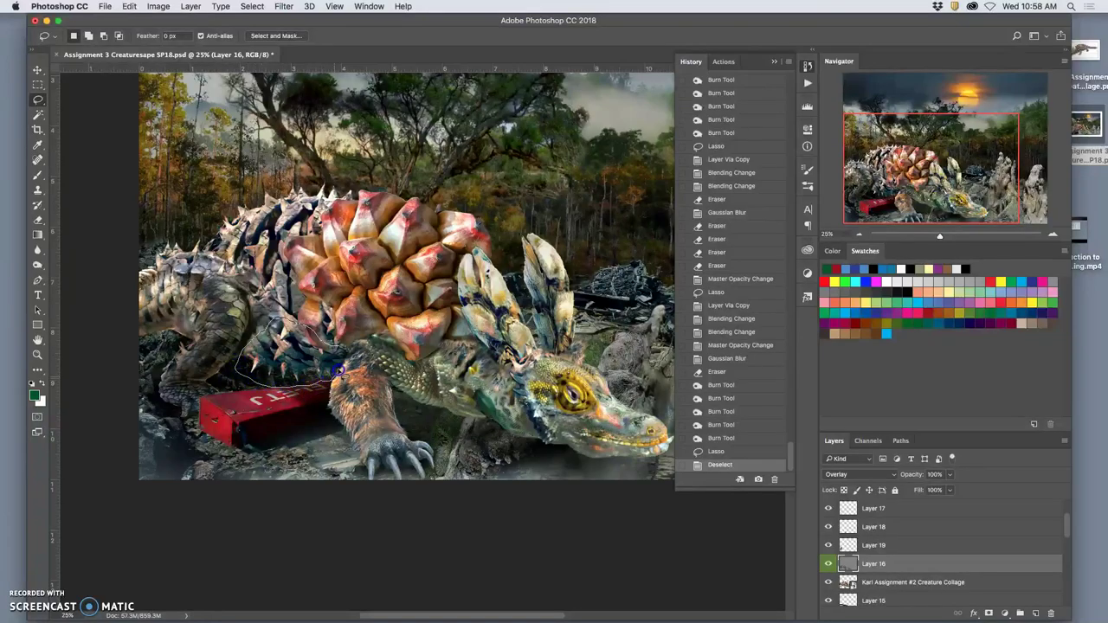
{"action": "left_click_drag", "start_coordinate": [342, 347], "coordinate": [344, 350]}
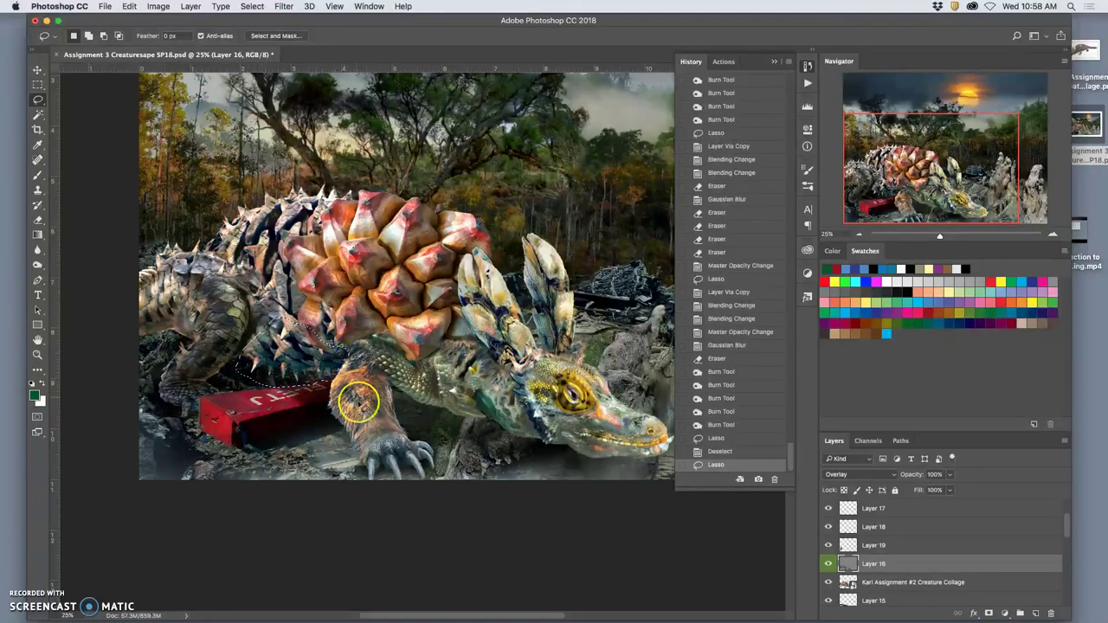
{"action": "key", "text": "super+j"}
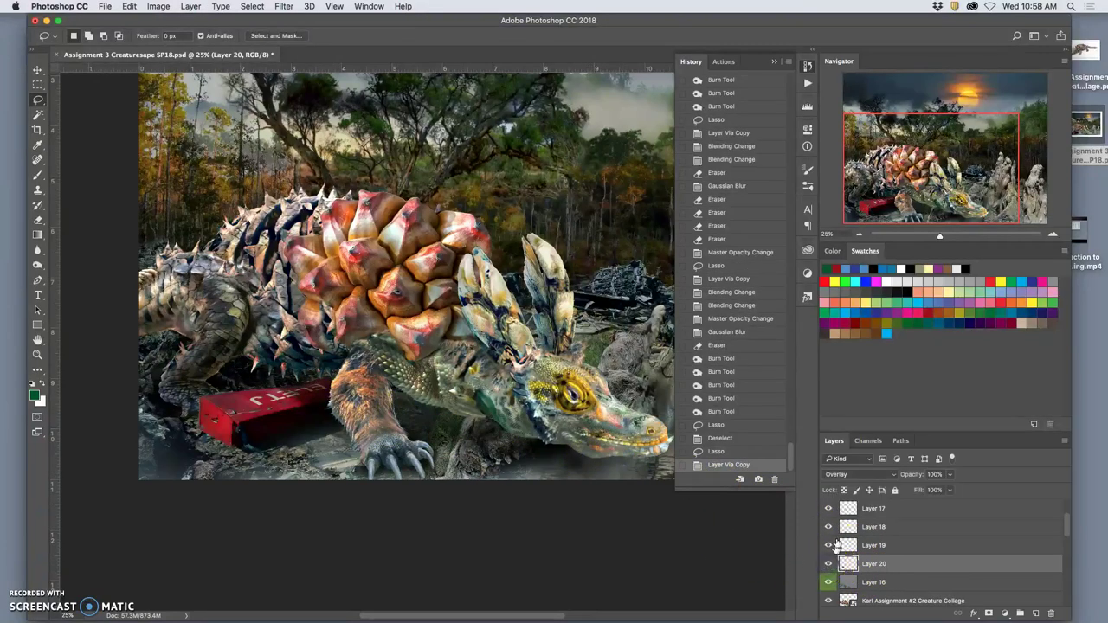
Set Layer 20's blending mode to Multiply and reapply the Gaussian Blur filter to it.
{"action": "left_click", "coordinate": [845, 474]}
{"action": "left_click", "coordinate": [851, 358]}
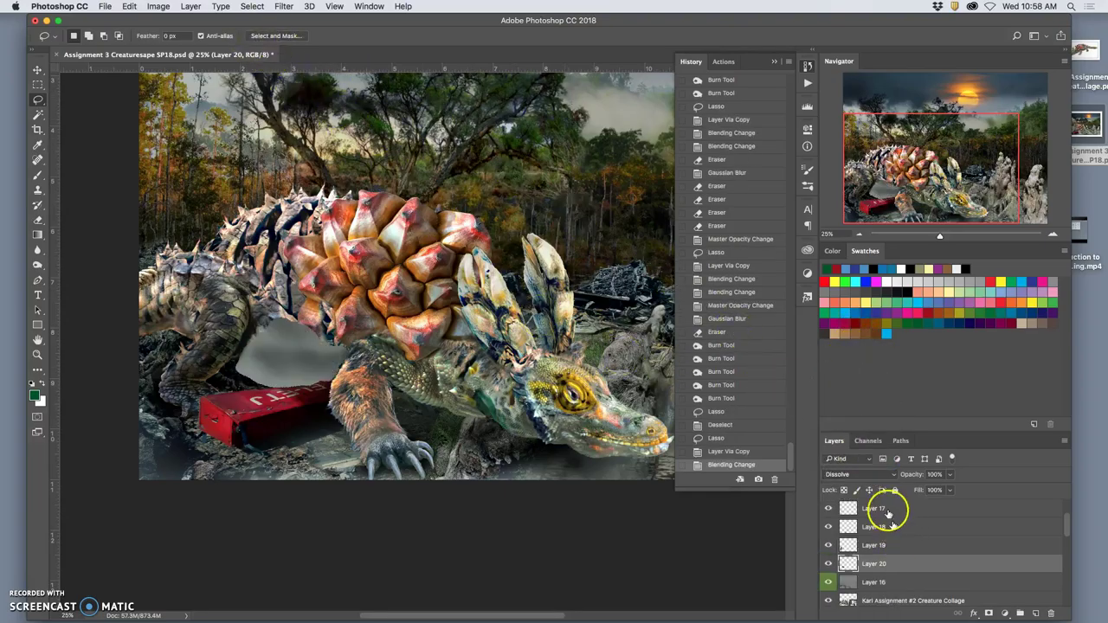
{"action": "left_click", "coordinate": [862, 479]}
{"action": "left_click", "coordinate": [853, 498]}
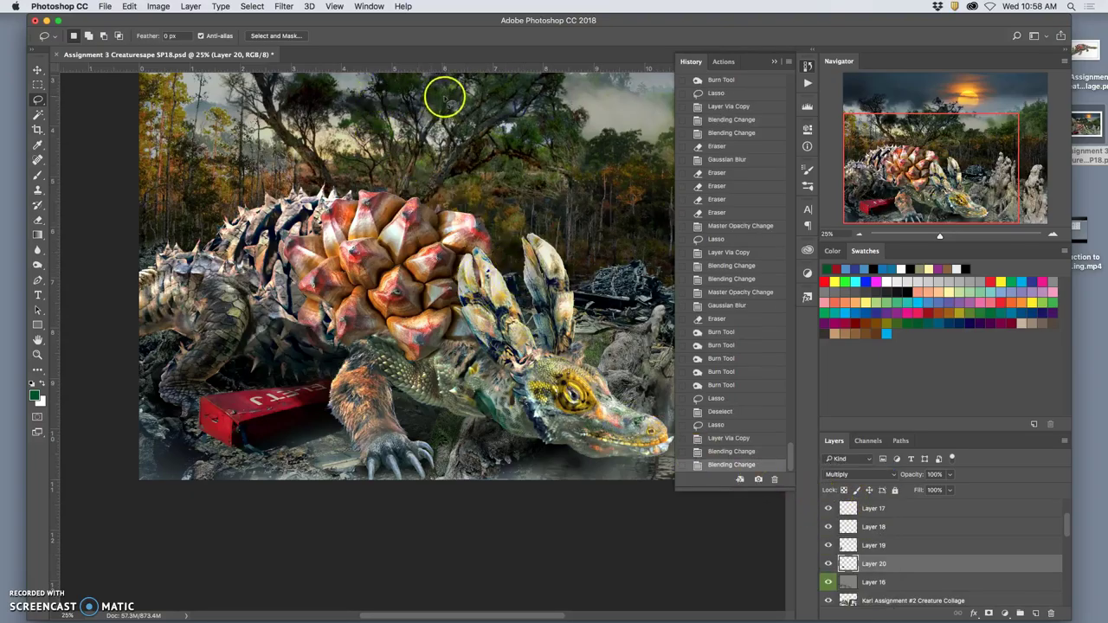
{"action": "left_click", "coordinate": [284, 7]}
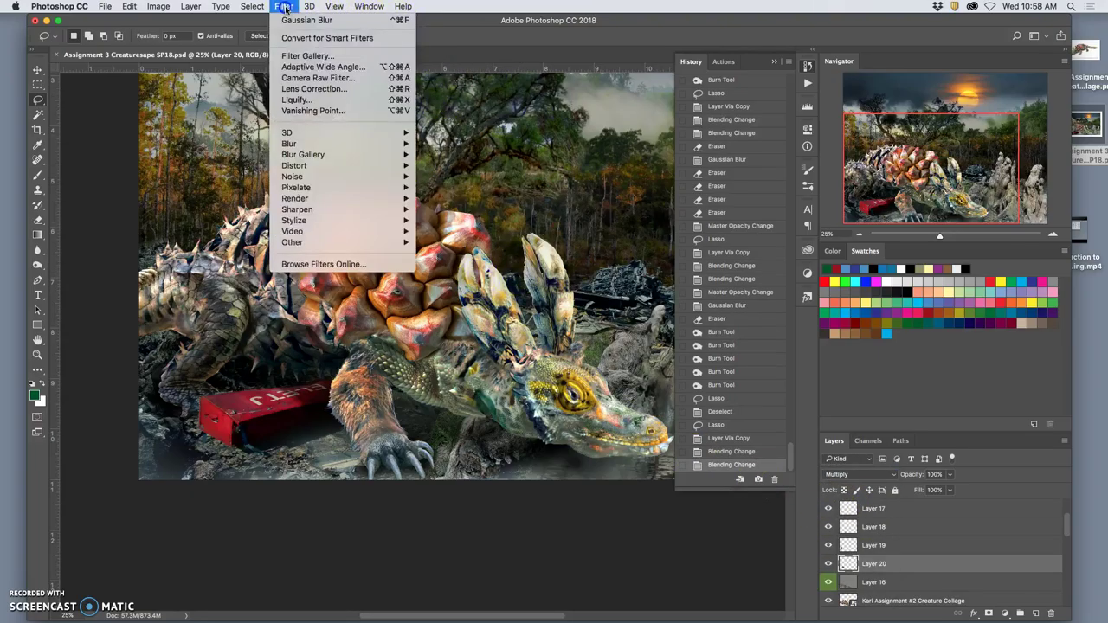
{"action": "left_click", "coordinate": [288, 19]}
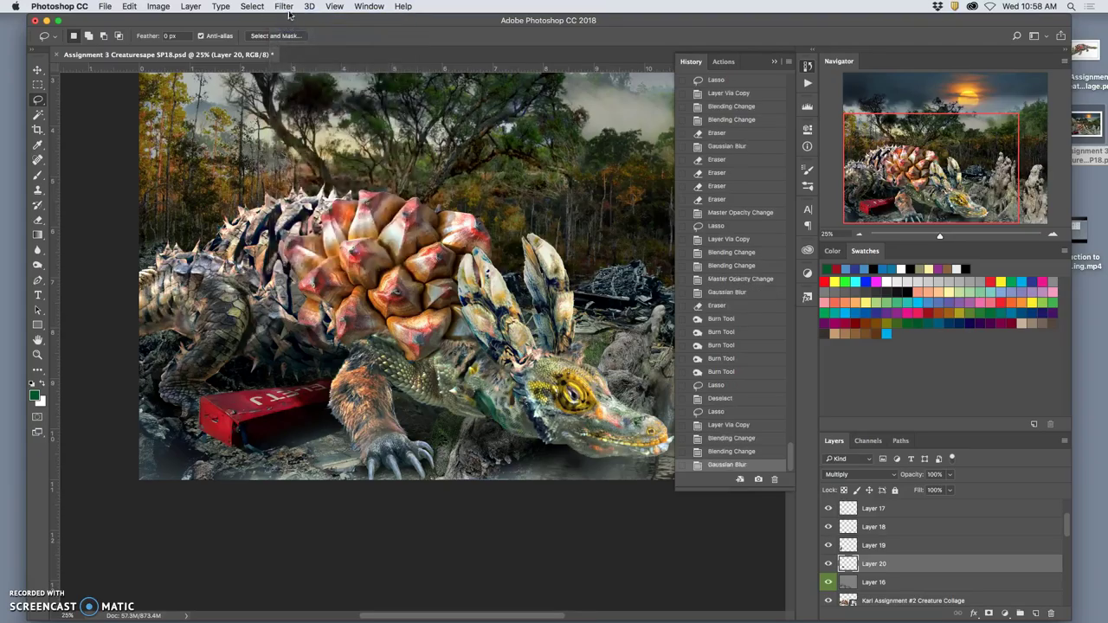
{"action": "left_click", "coordinate": [288, 7]}
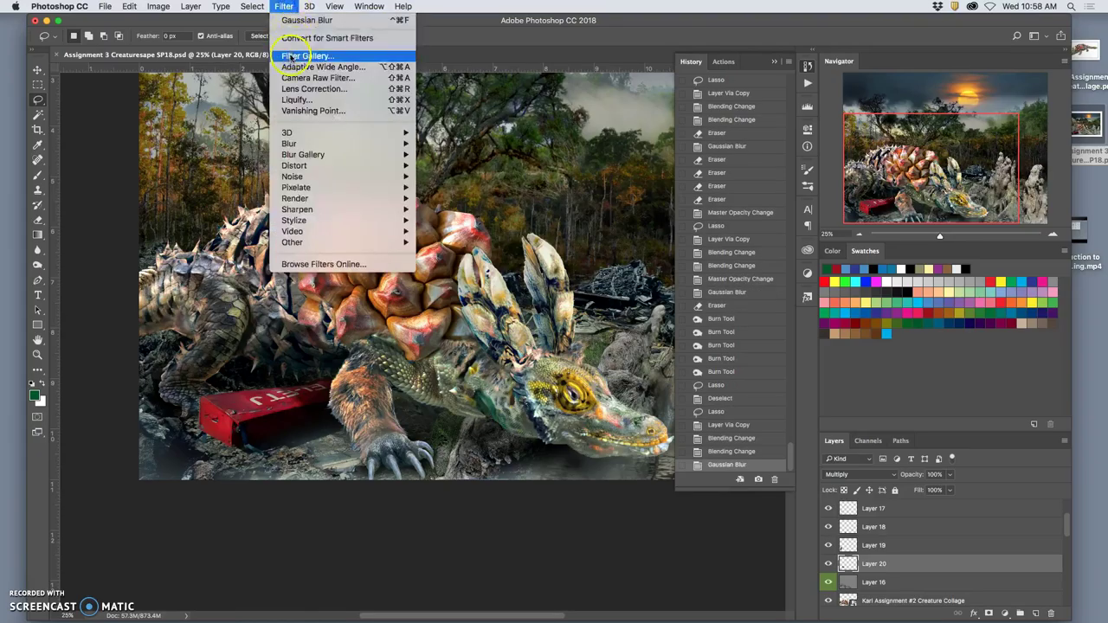
{"action": "left_click", "coordinate": [227, 28]}
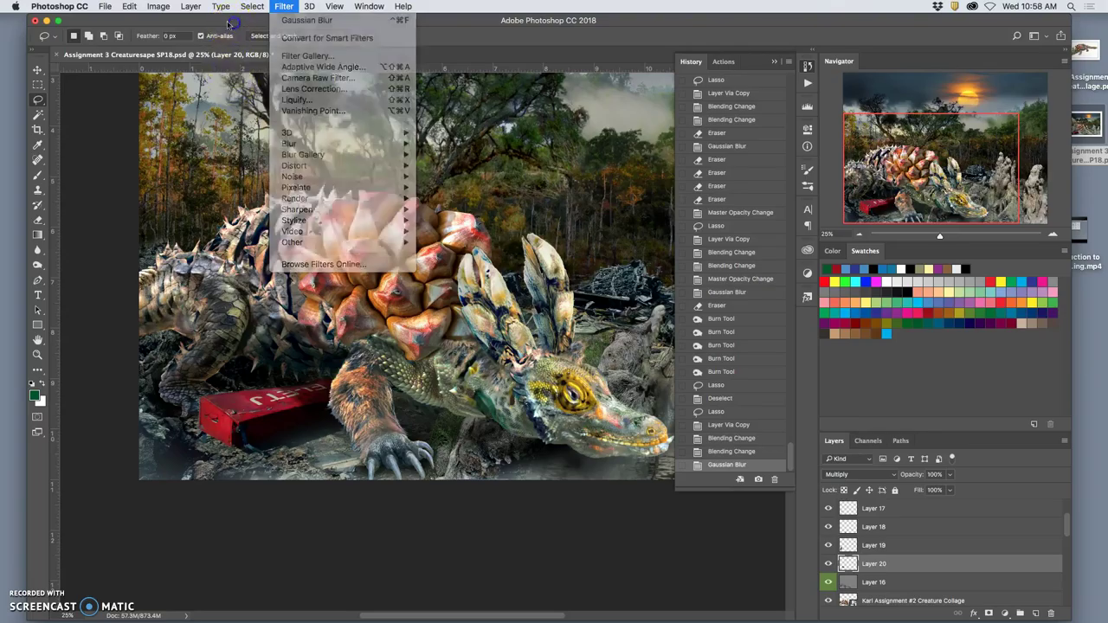
Lightly erase the upper edge of the Layer 20 belly shadow below the shell with a 316 px eraser at 10% opacity.
{"action": "left_click", "coordinate": [37, 220]}
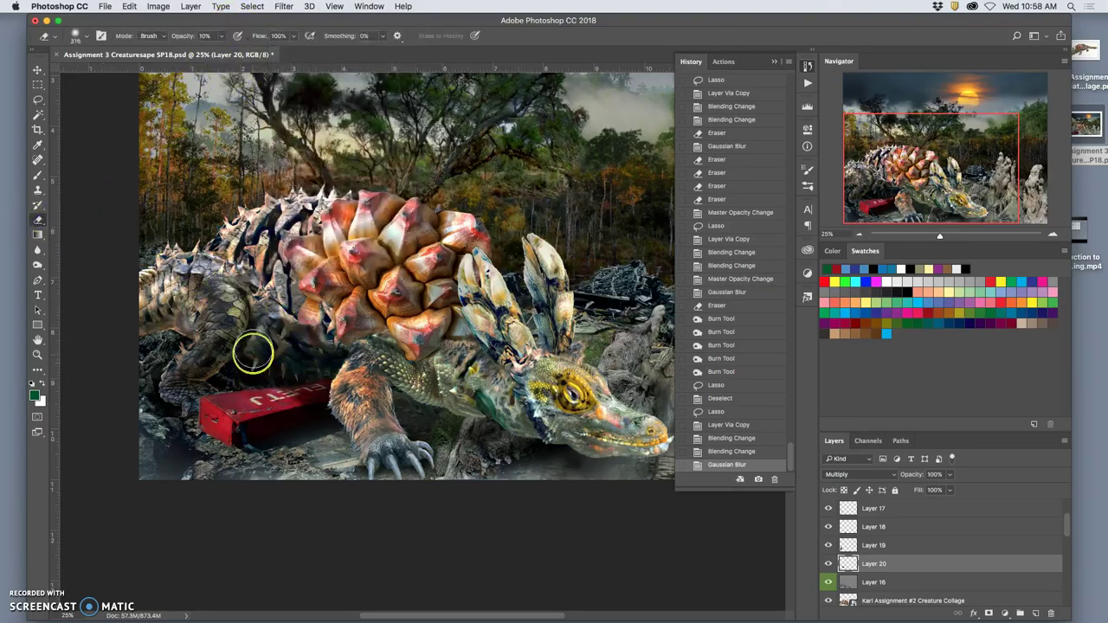
{"action": "mouse_move", "coordinate": [274, 314]}
{"action": "left_mouse_down"}
{"action": "mouse_move", "coordinate": [313, 331]}
{"action": "mouse_move", "coordinate": [293, 320]}
{"action": "mouse_move", "coordinate": [290, 338]}
{"action": "mouse_move", "coordinate": [320, 336]}
{"action": "left_mouse_up"}
{"action": "left_click_drag", "start_coordinate": [313, 341], "coordinate": [345, 352]}
Reduce the opacity of the Layer 20 belly shadow to 51%.
{"action": "left_click", "coordinate": [951, 475]}
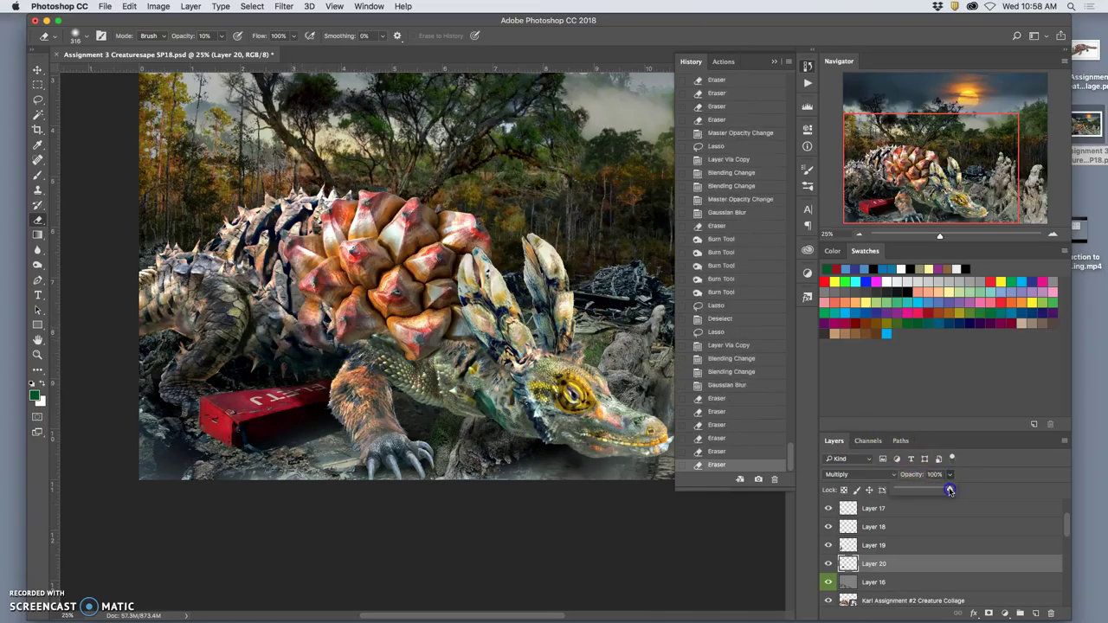
{"action": "left_click_drag", "start_coordinate": [950, 490], "coordinate": [924, 491]}
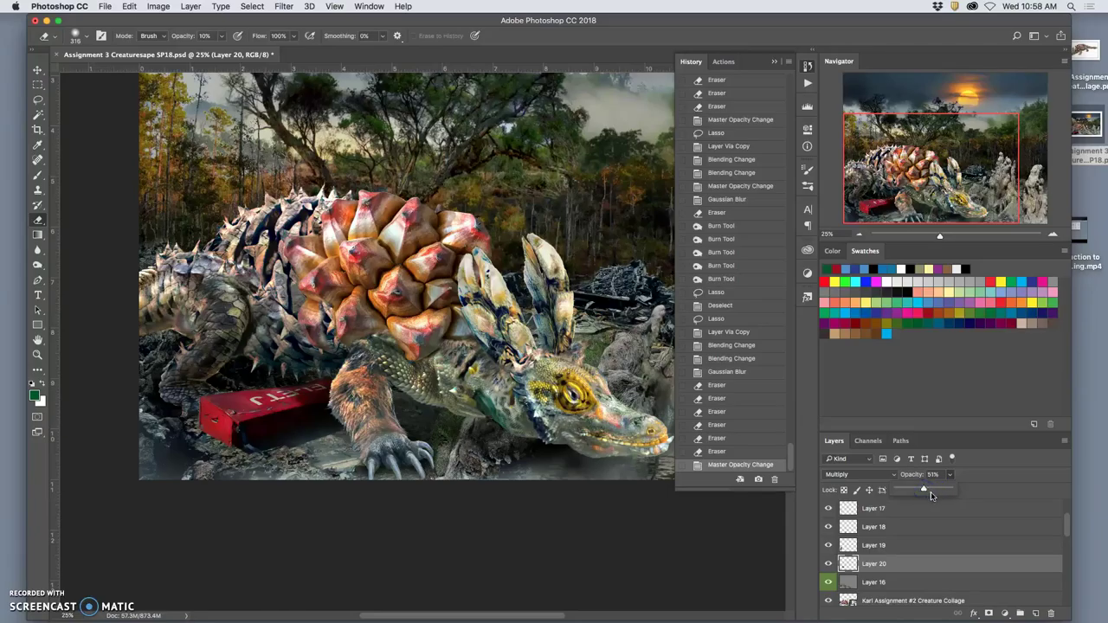
{"action": "key", "text": "super+minus"}
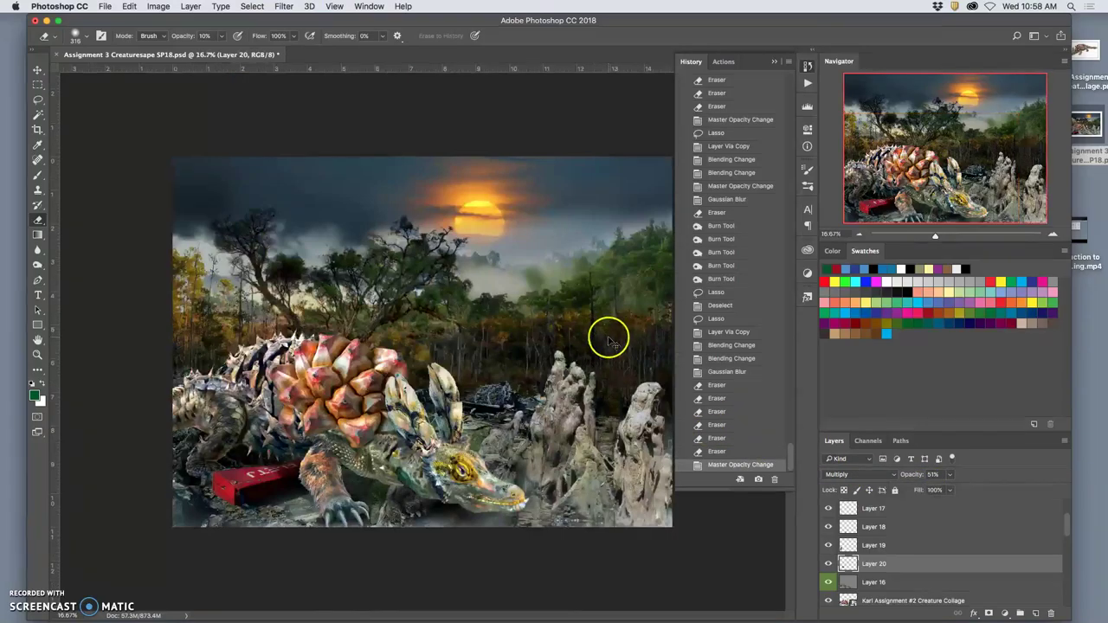
{"action": "key", "text": "super+minus"}
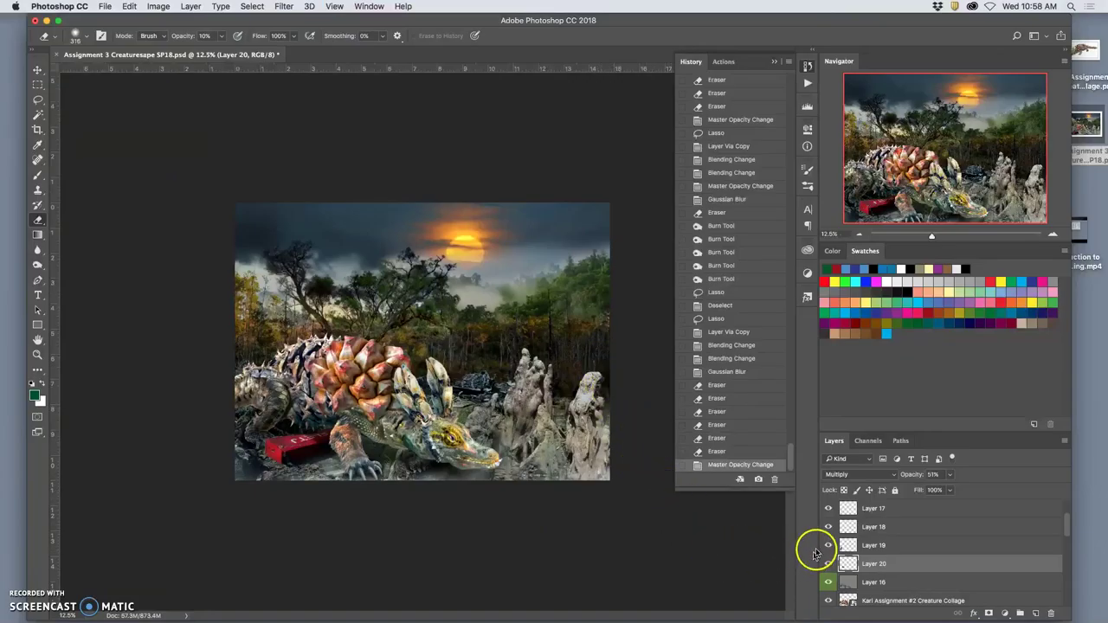